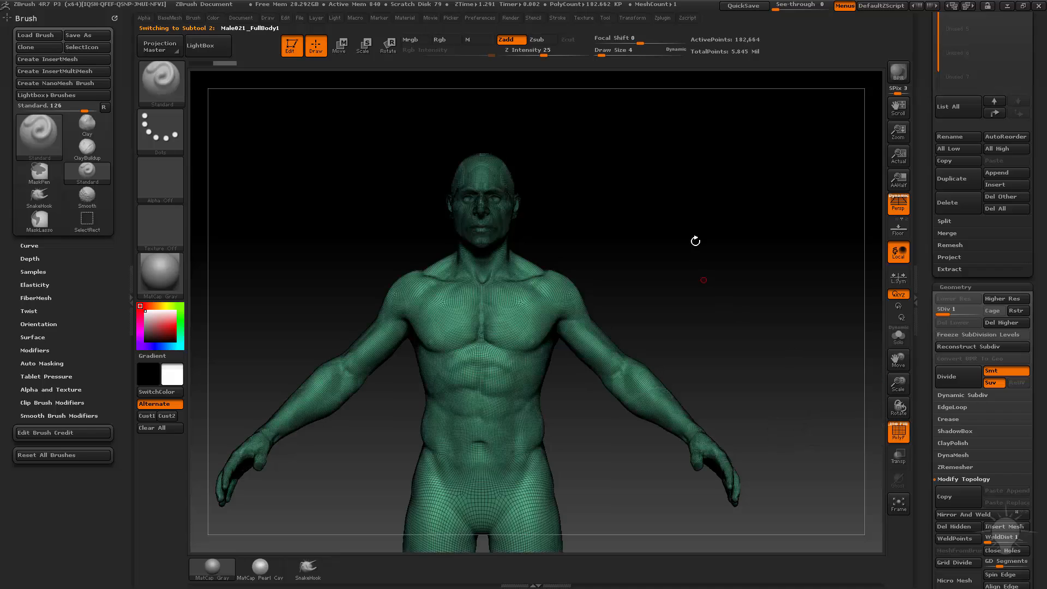
- Mask the character's upper arm all the way around and turn the masked area into its own polygroup
mouse_move(696, 239)
left_mouse_down()
mouse_move(713, 304)
mouse_move(673, 250)
left_mouse_up()
key("ctrl")
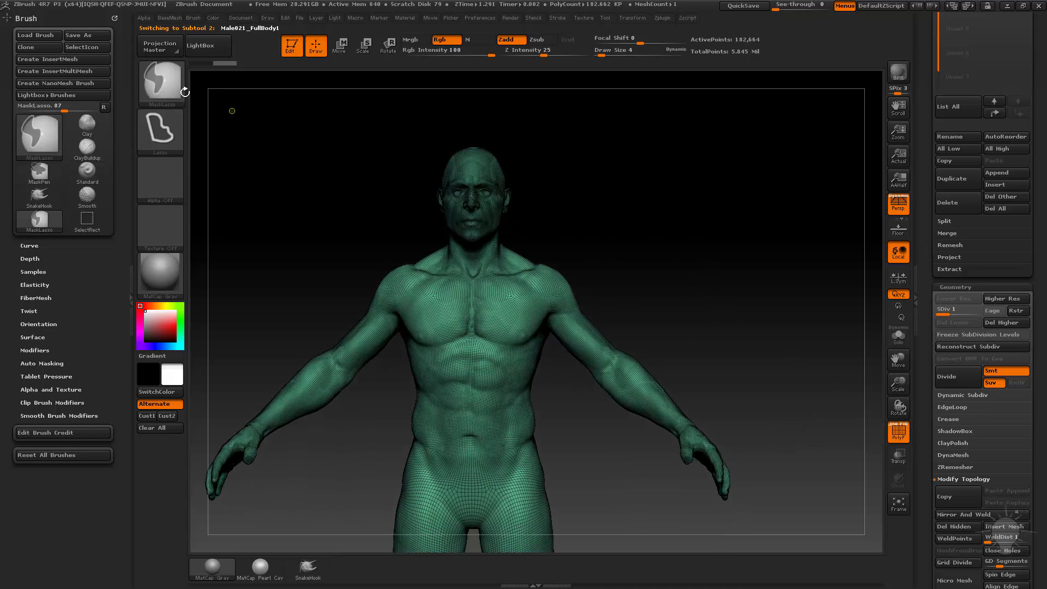
left_click(161, 82)
left_click_drag(661, 276, 623, 280)
key("ctrl")
mouse_move(575, 308)
left_mouse_down("ctrl")
mouse_move(562, 349)
mouse_move(578, 387)
mouse_move(600, 327)
left_mouse_up("ctrl")
mouse_move(787, 290)
left_mouse_down()
mouse_move(681, 316)
mouse_move(790, 306)
mouse_move(738, 296)
mouse_move(744, 267)
left_mouse_up()
key("ctrl")
left_click_drag(600, 295, 610, 317, "ctrl")
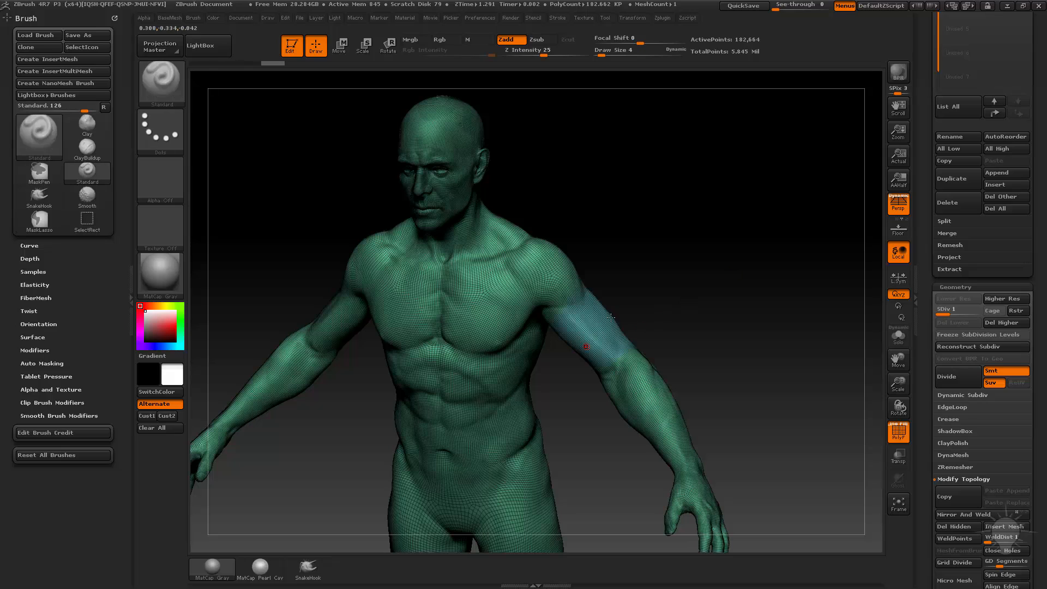
- Isolate the upper-arm polygroup so that only this sleeve-shaped section of the body is shown
left_click(590, 340, "ctrl+shift")
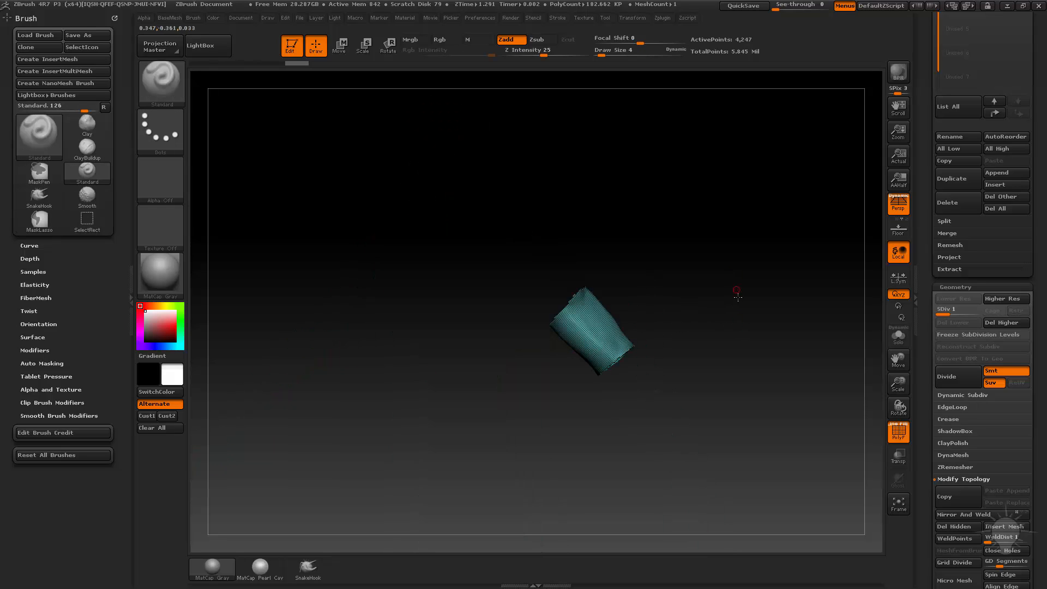
left_click_drag(733, 291, 618, 330, "alt")
left_click_drag(713, 343, 734, 330)
key("space")
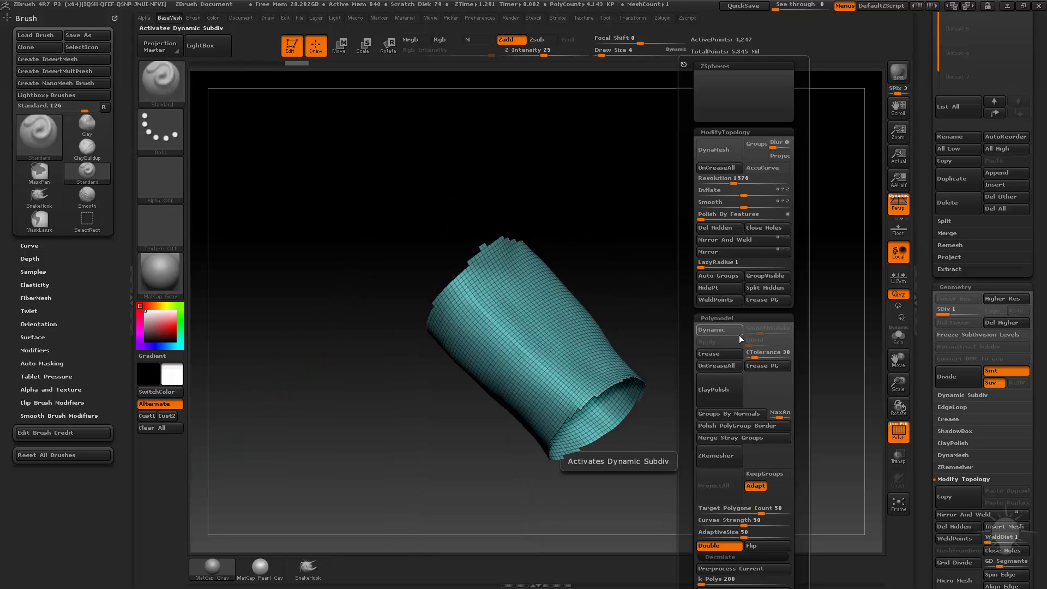
- Delete the higher subdivision levels and the hidden geometry, leaving only the upper-arm section
left_click(1002, 323)
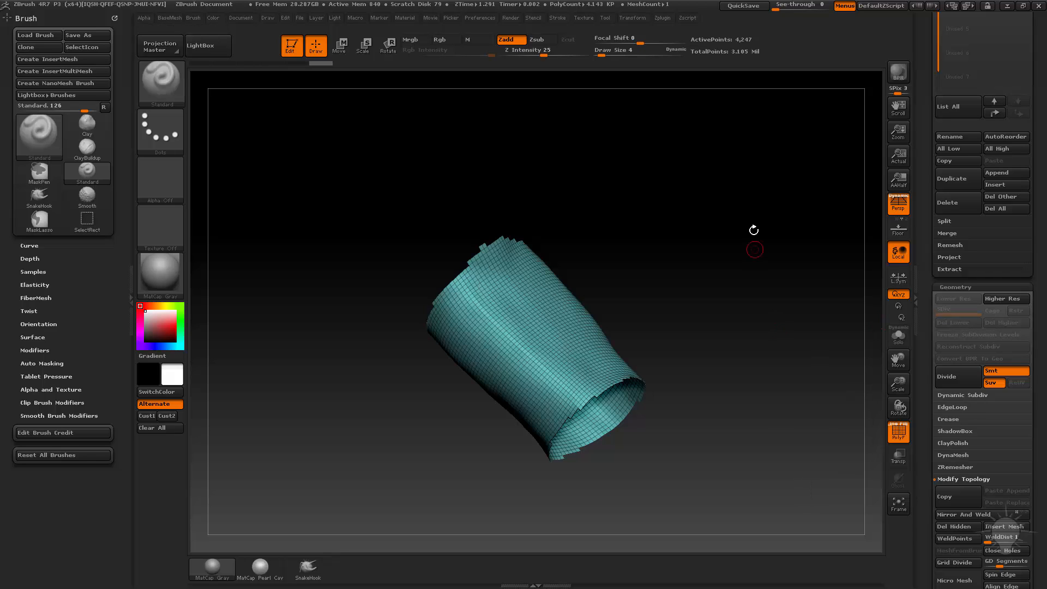
left_click_drag(924, 366, 928, 142)
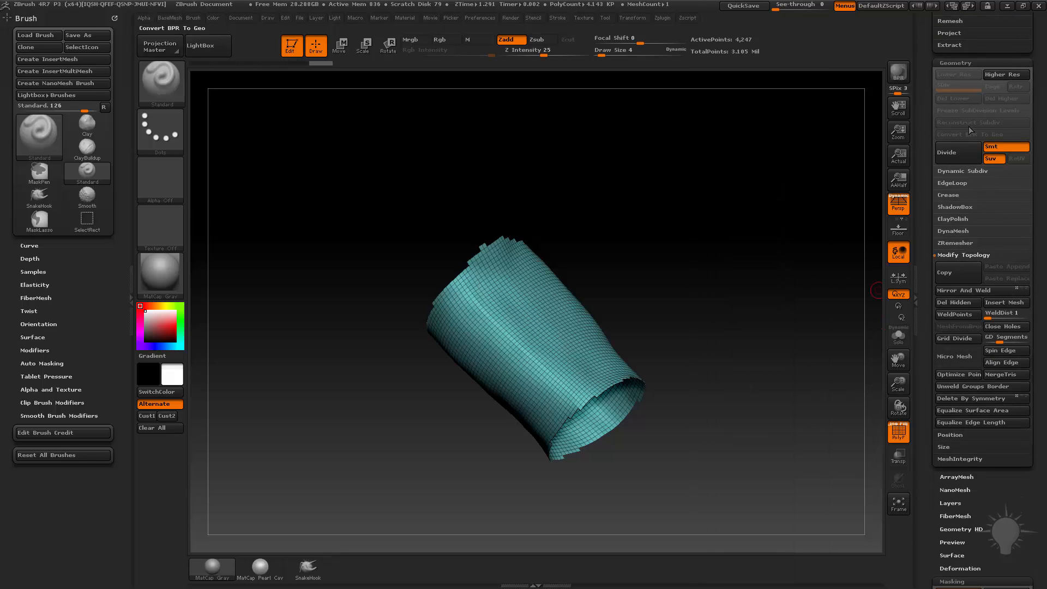
left_click(951, 338)
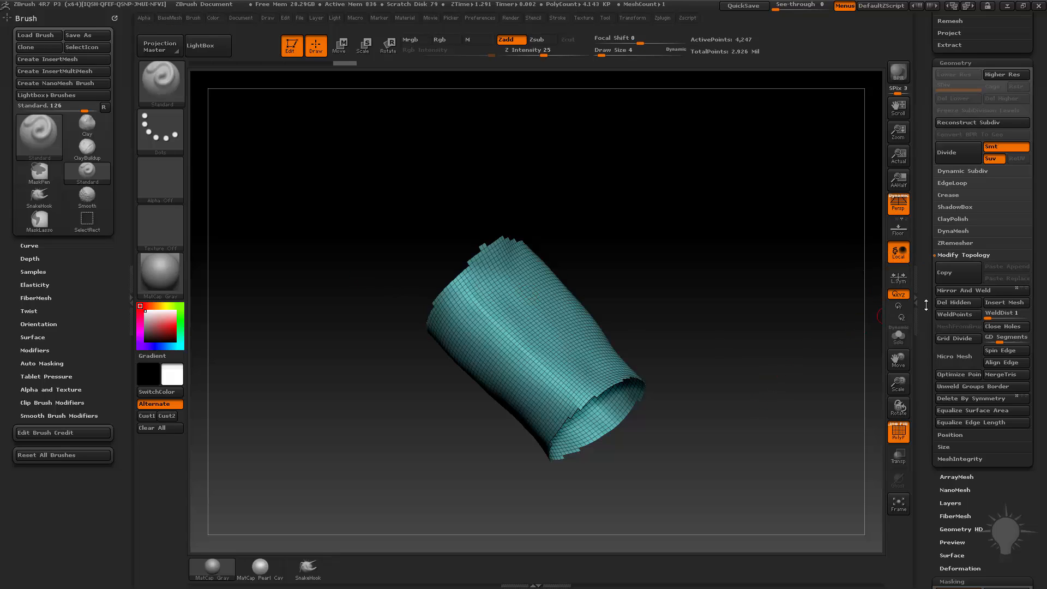
- Mask the sleeve mesh by its Border feature only, with Groups and Crease off, and invert the mask
left_click_drag(926, 305, 926, 193)
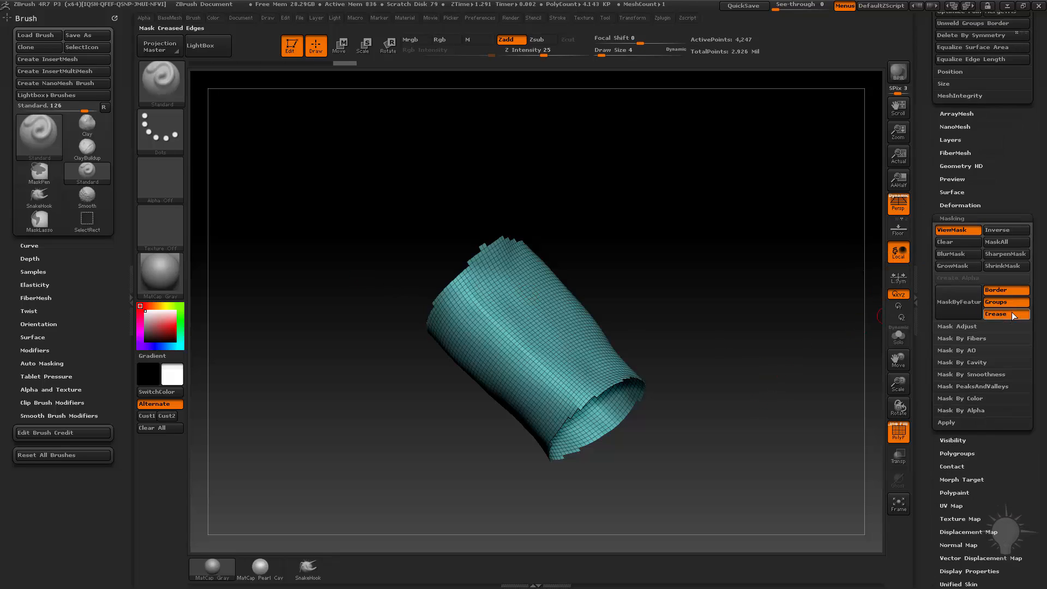
left_click(1012, 300)
left_click(1006, 316)
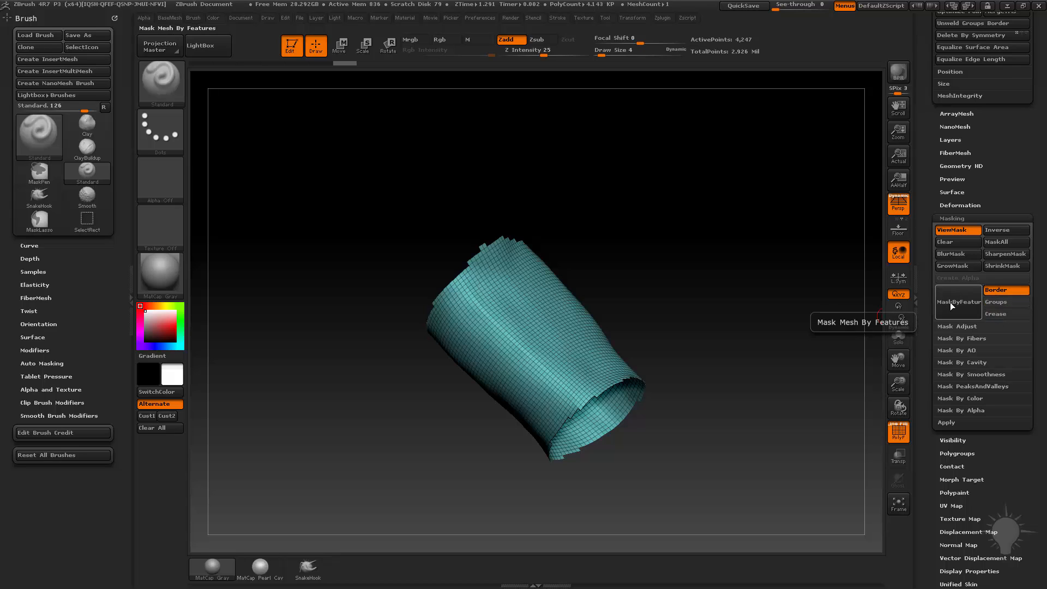
key("ctrl")
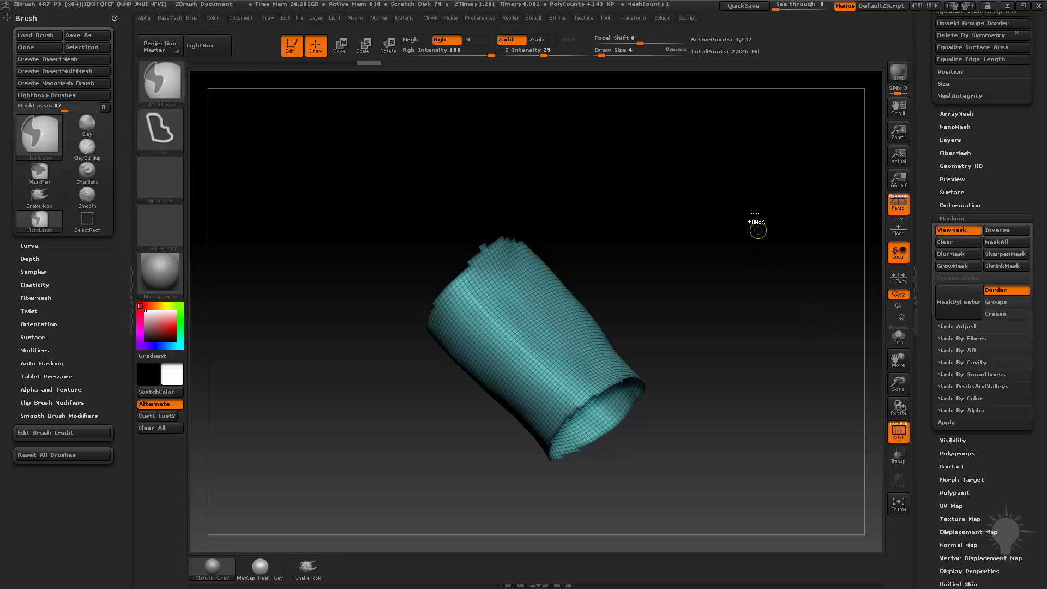
left_click(742, 166, "ctrl")
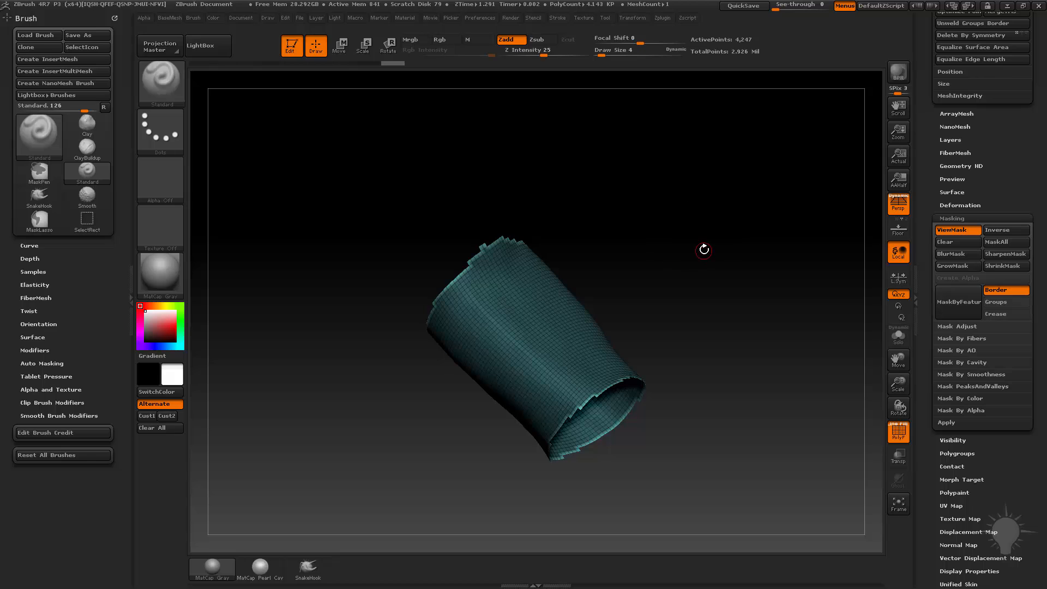
- Smooth the sleeve's jagged open edges with the Polish By Features deformation and clear the mask
left_click(948, 205)
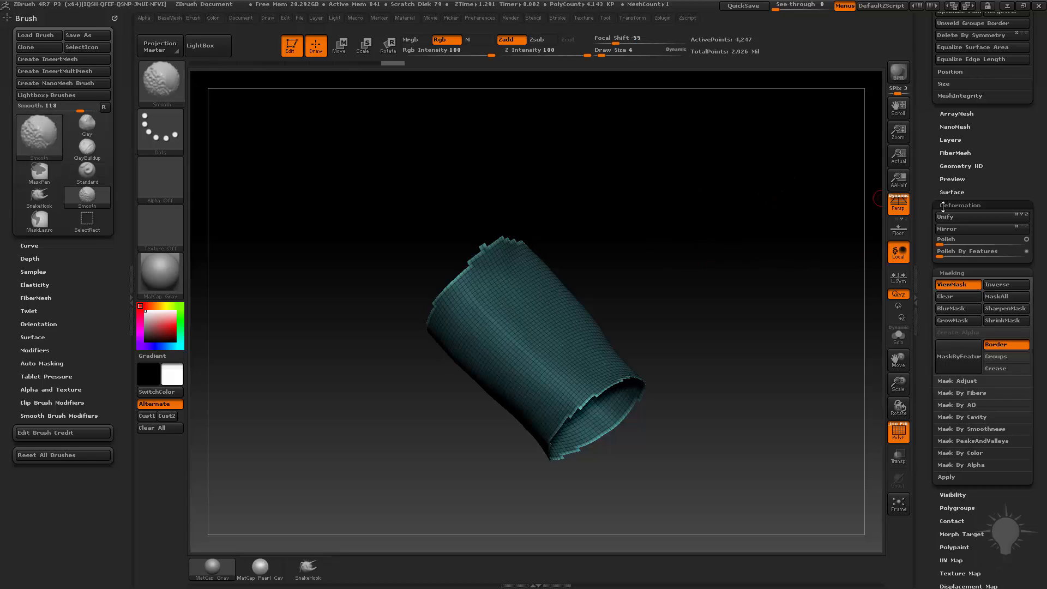
left_click(1020, 221)
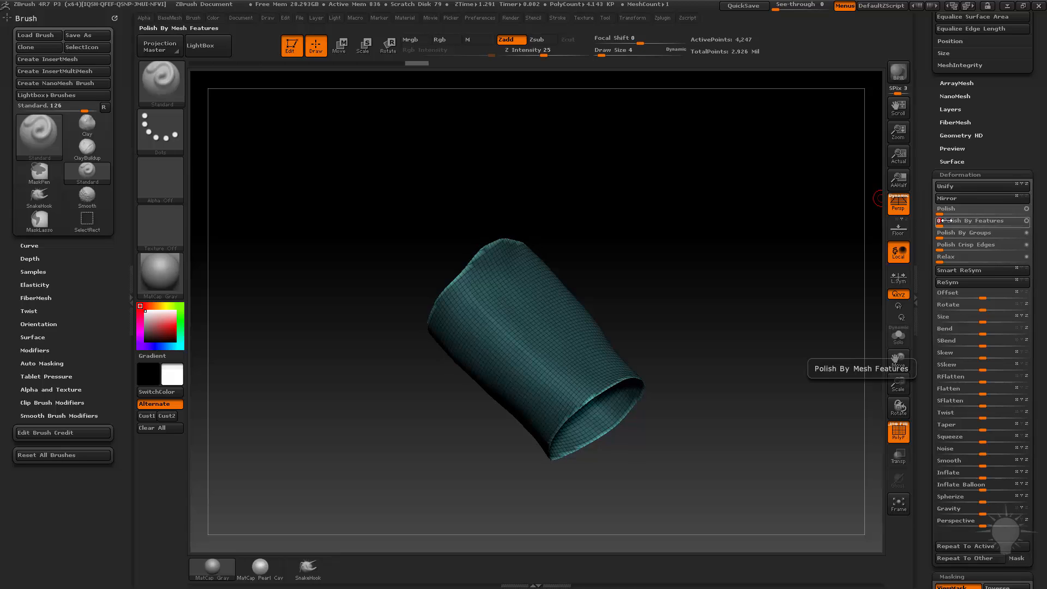
left_click_drag(754, 220, 731, 298, "ctrl")
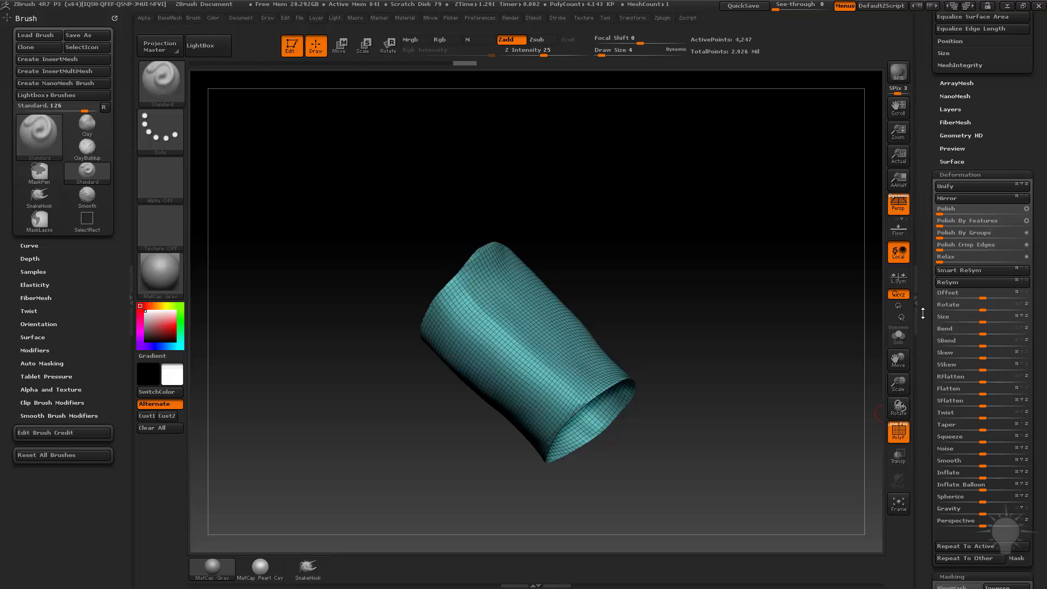
- ZRemesh the sleeve with a Target Polygons Count of about 2.036, AdaptiveSize 0 and Use Polypaint off
left_click_drag(922, 312, 939, 490)
left_click_drag(774, 353, 780, 318)
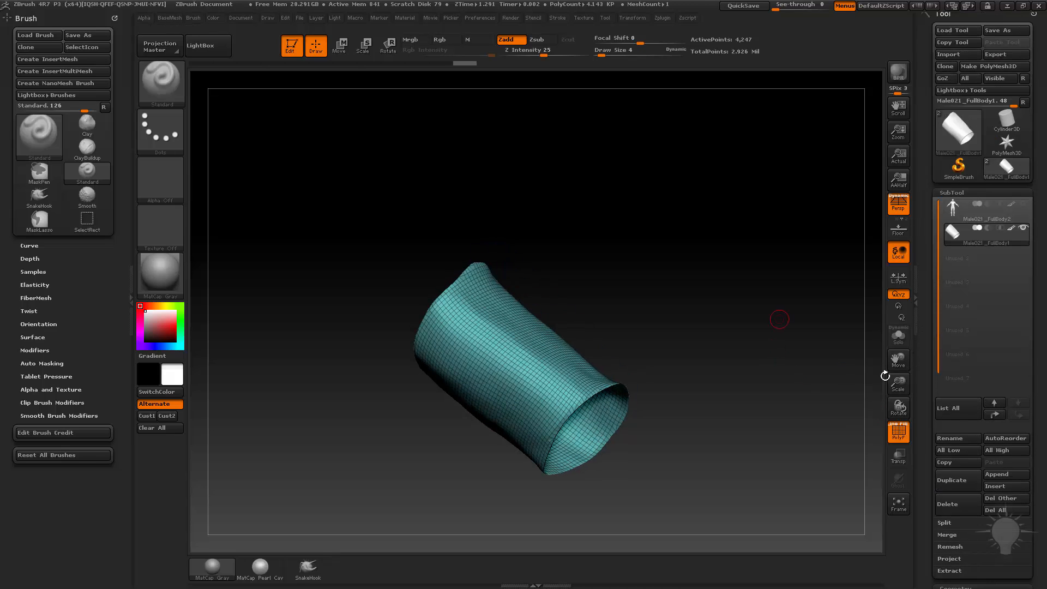
left_click_drag(929, 362, 921, 261)
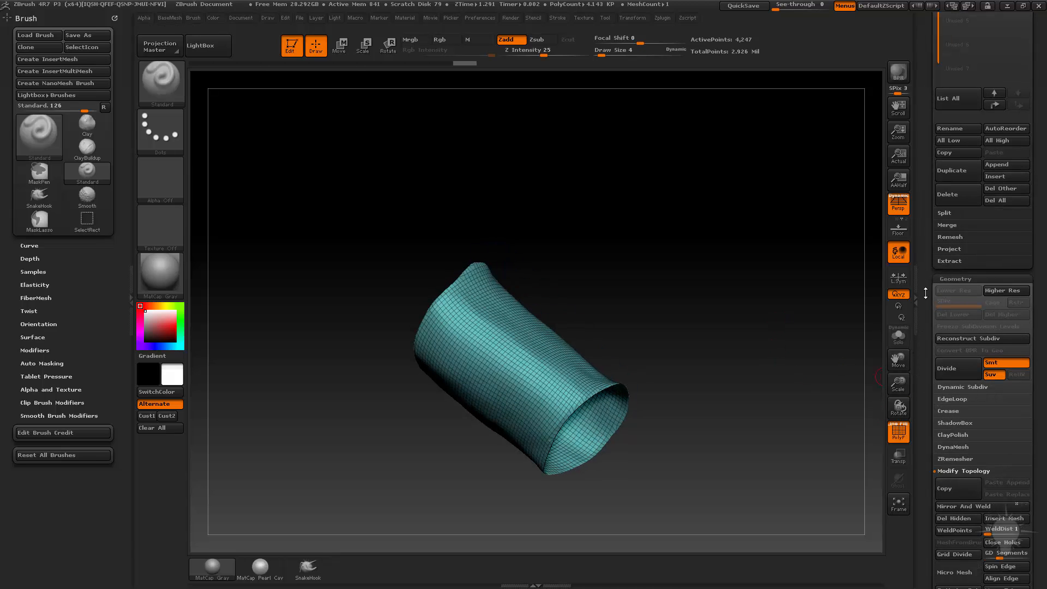
left_click(954, 458)
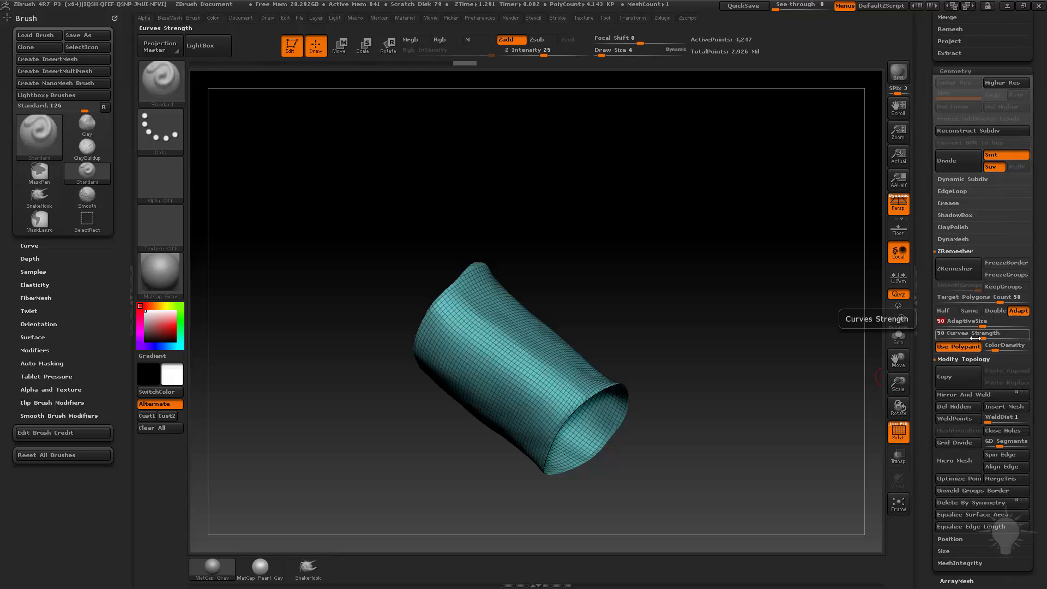
left_click_drag(982, 299, 949, 303)
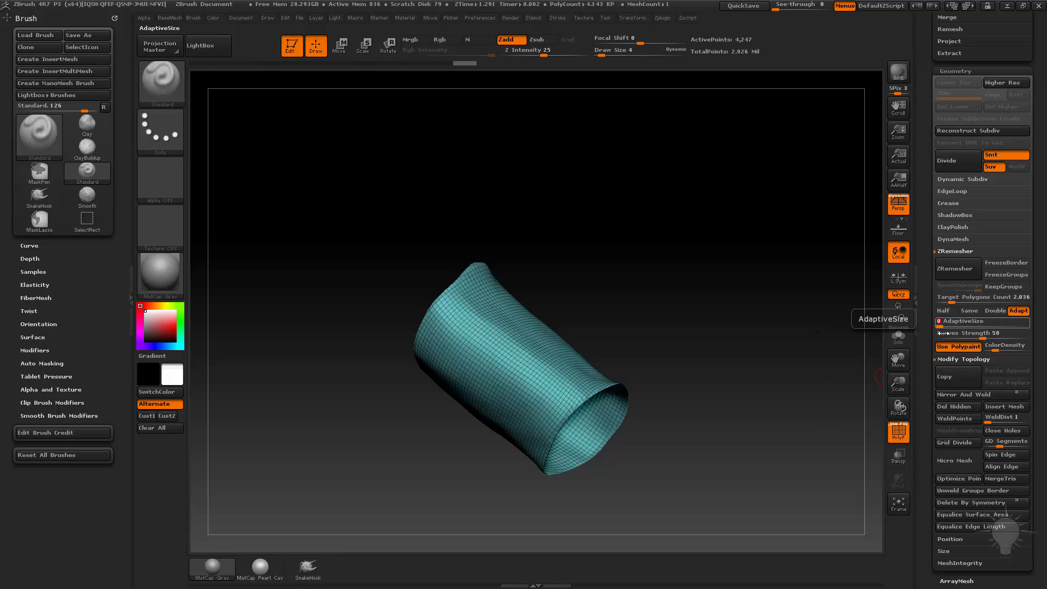
left_click_drag(965, 327, 938, 326)
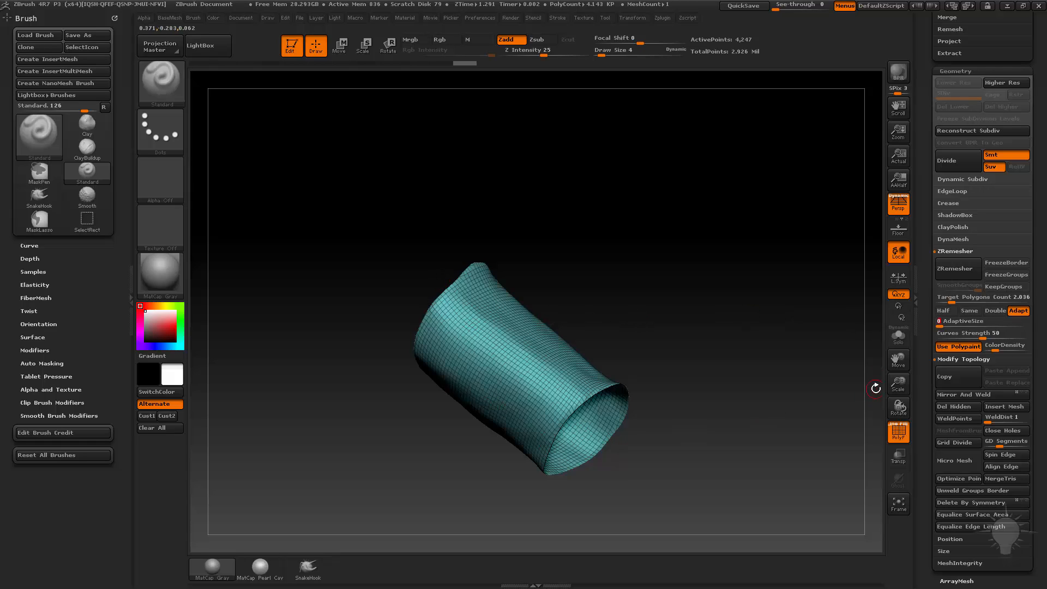
left_click(958, 346)
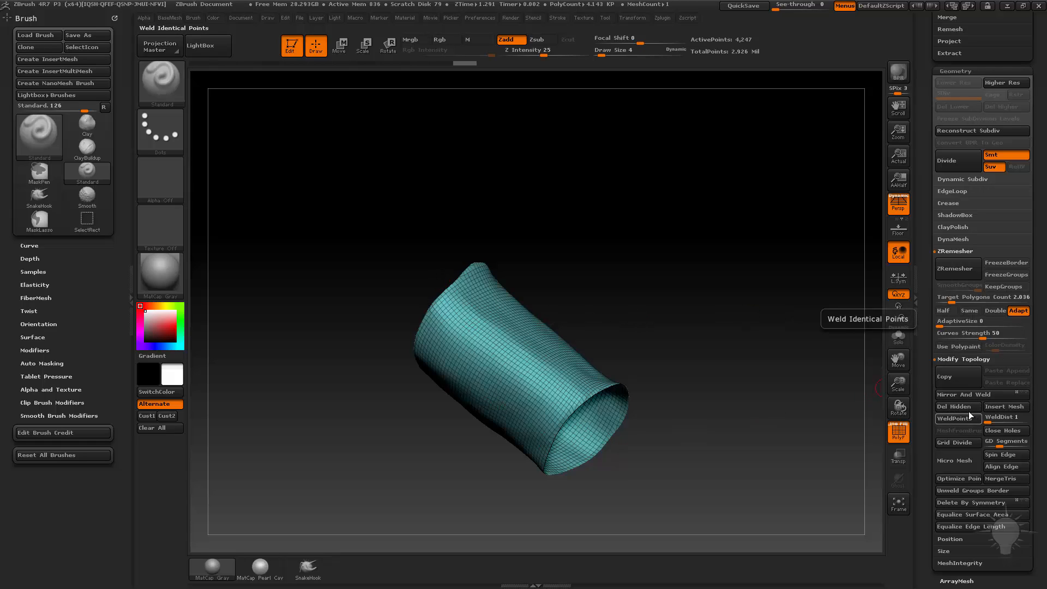
left_click(954, 269)
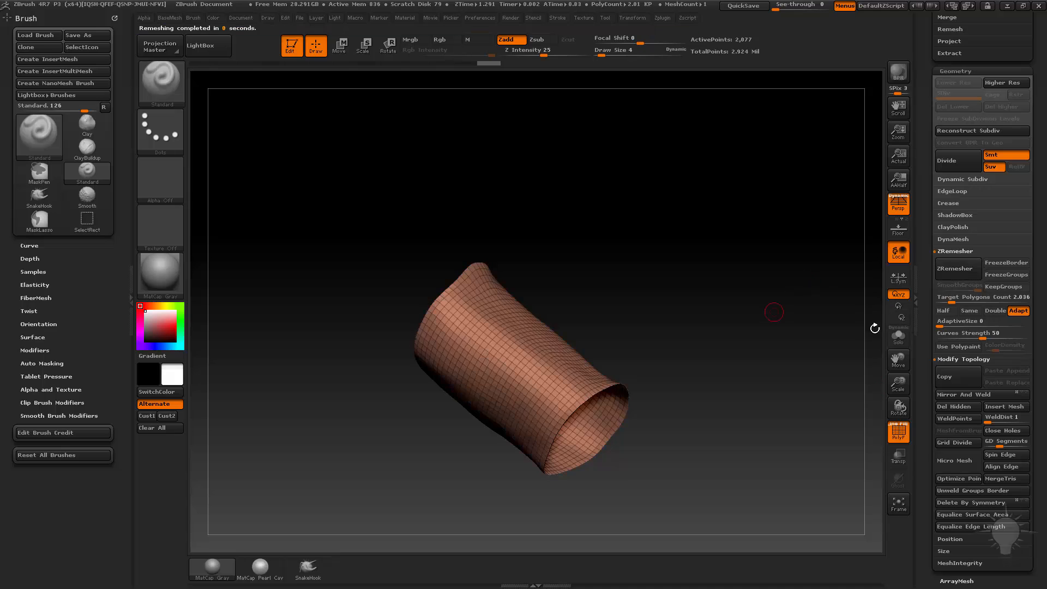
- Reduce the sleeve's polygon density by running ZRemesher repeatedly with the Half option on
left_click_drag(781, 280, 768, 314)
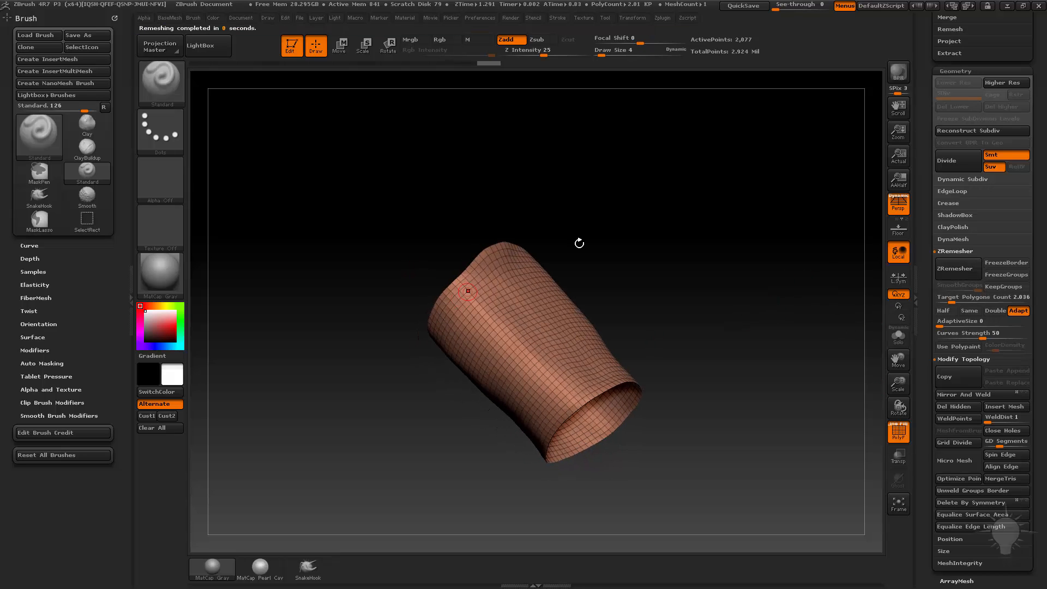
left_click_drag(661, 227, 674, 277, "alt")
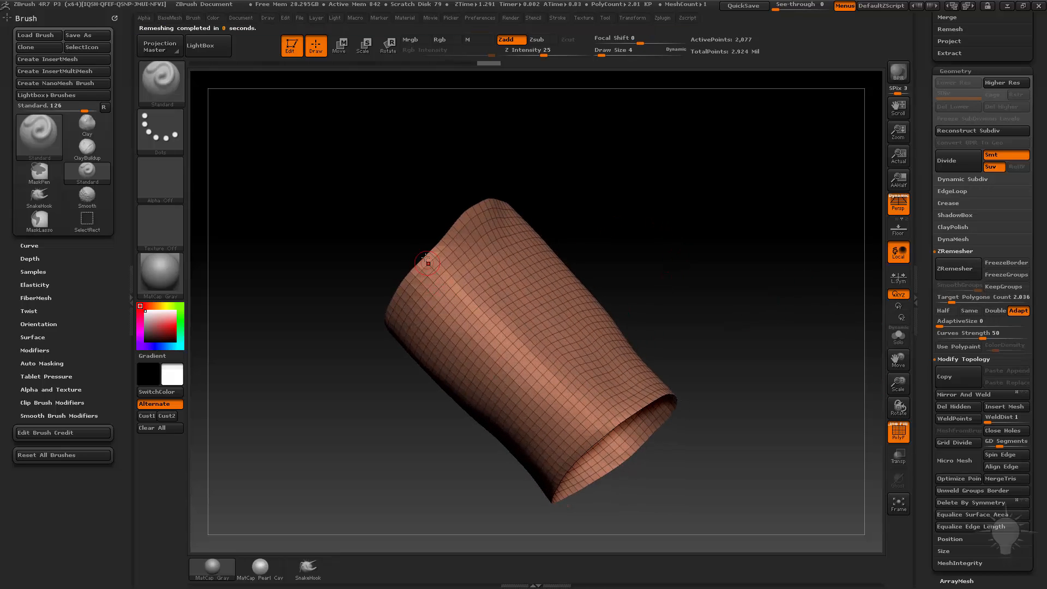
left_click_drag(745, 425, 760, 393, "alt")
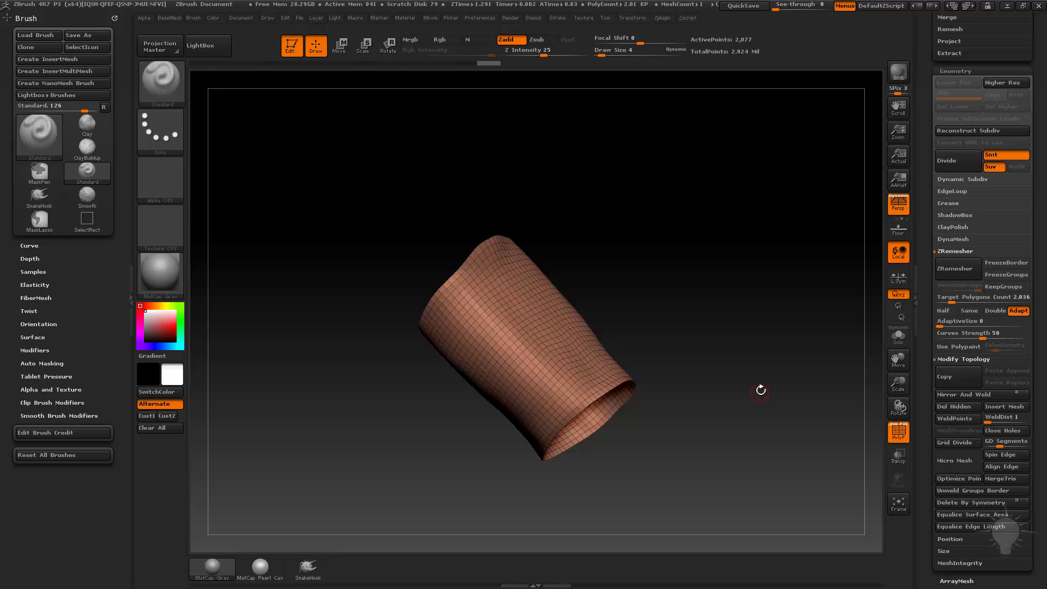
left_click_drag(740, 337, 725, 327)
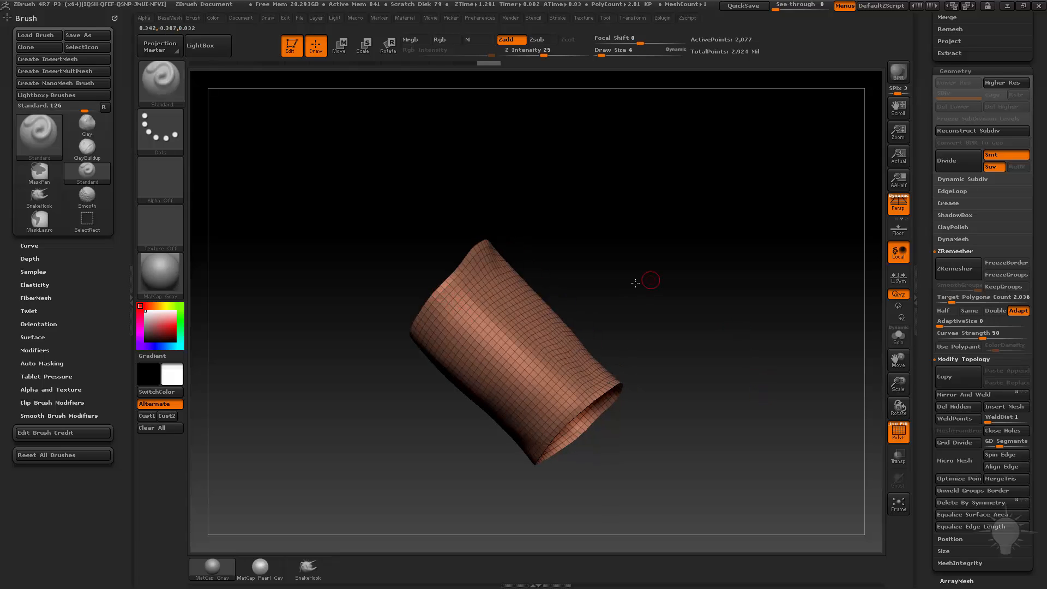
left_click_drag(635, 283, 709, 281)
left_click(942, 311)
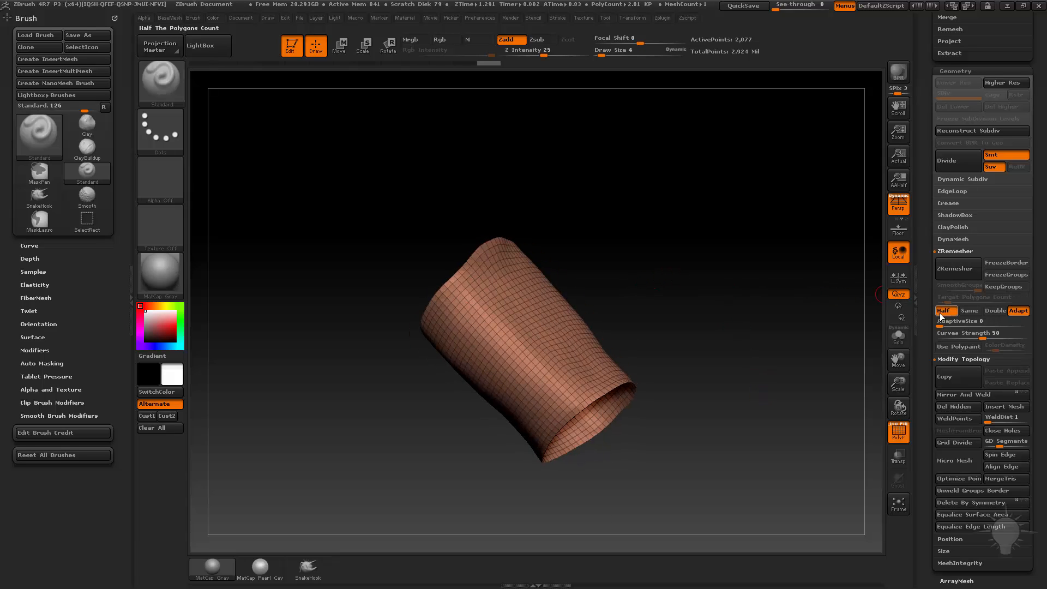
left_click(956, 269)
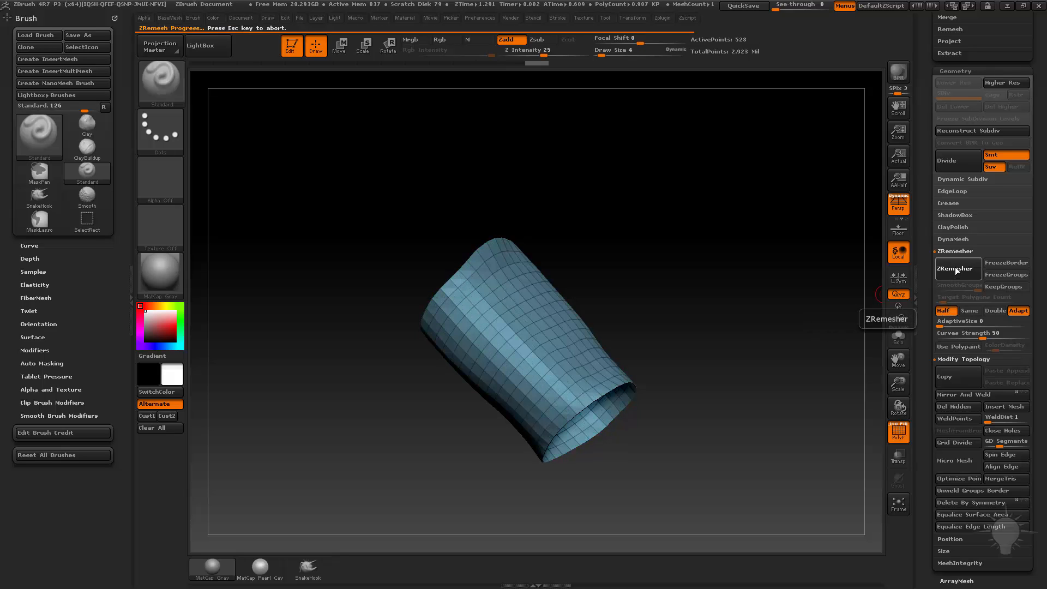
mouse_move(692, 236)
left_mouse_down()
mouse_move(473, 285)
mouse_move(655, 261)
left_mouse_up()
left_click(956, 269)
- Show the full body subtool again and inflate the sleeve slightly so it sits outside the arm surface
left_click_drag(929, 98, 929, 525)
left_click(1023, 202)
left_click_drag(791, 311, 725, 290, "alt")
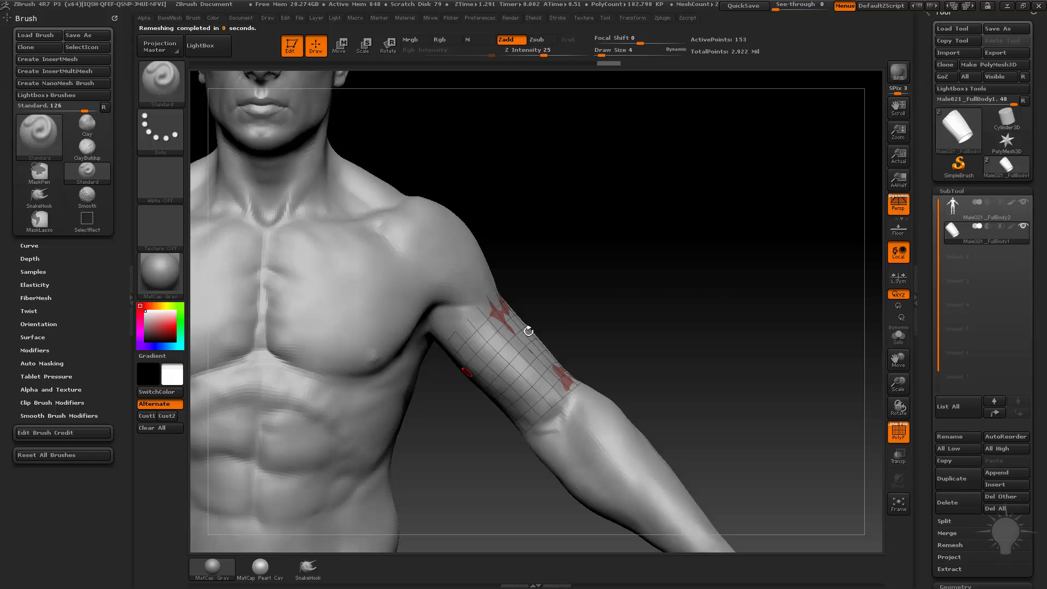
left_click_drag(931, 336, 932, 202)
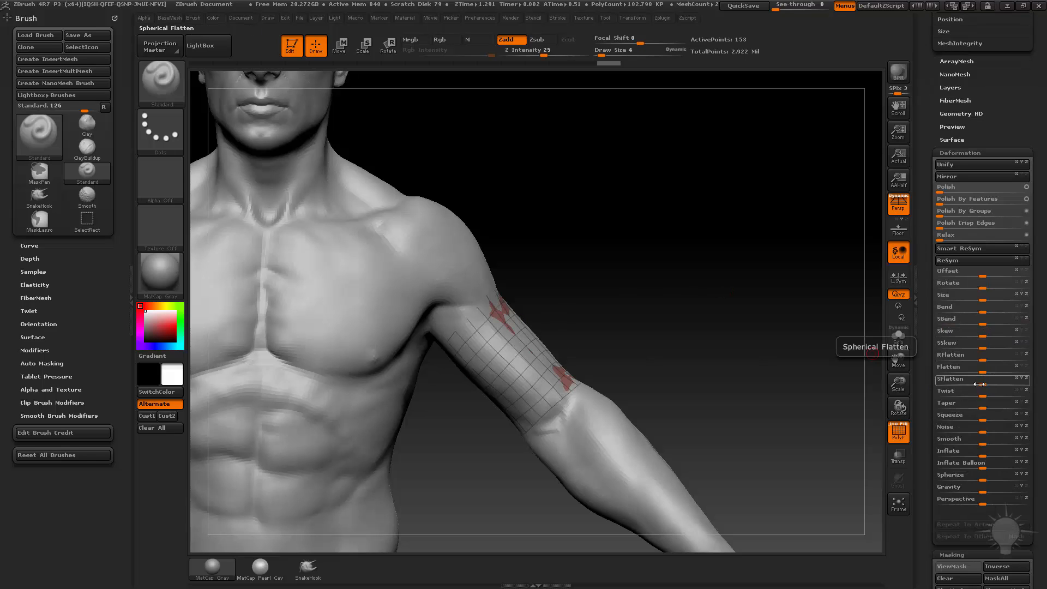
left_click(986, 453)
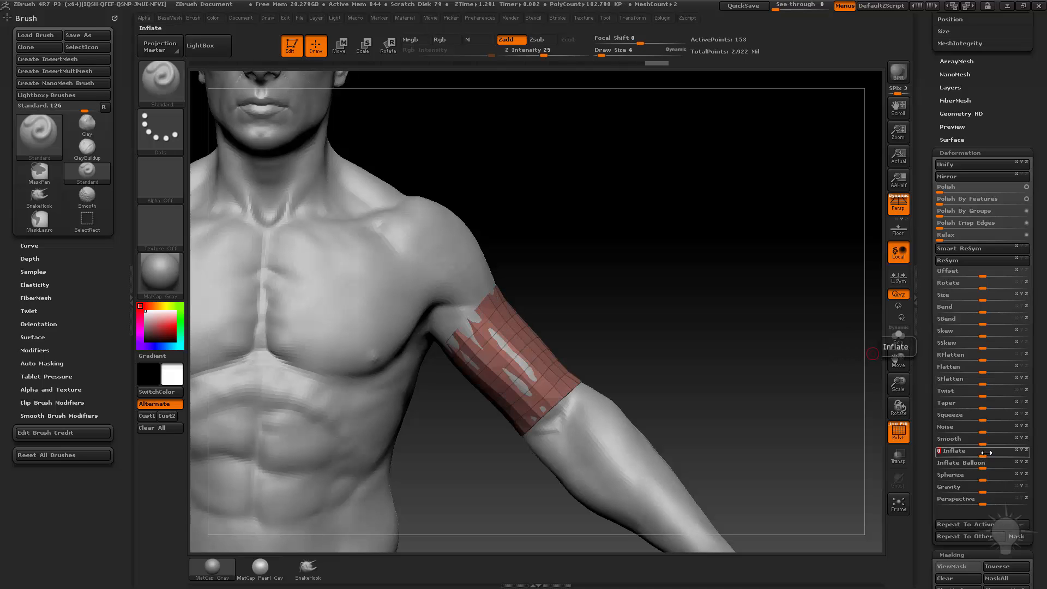
- Reshape the sleeve's upper and lower edges around the arm using the Move brush at draw size 22
left_click_drag(724, 285, 703, 294)
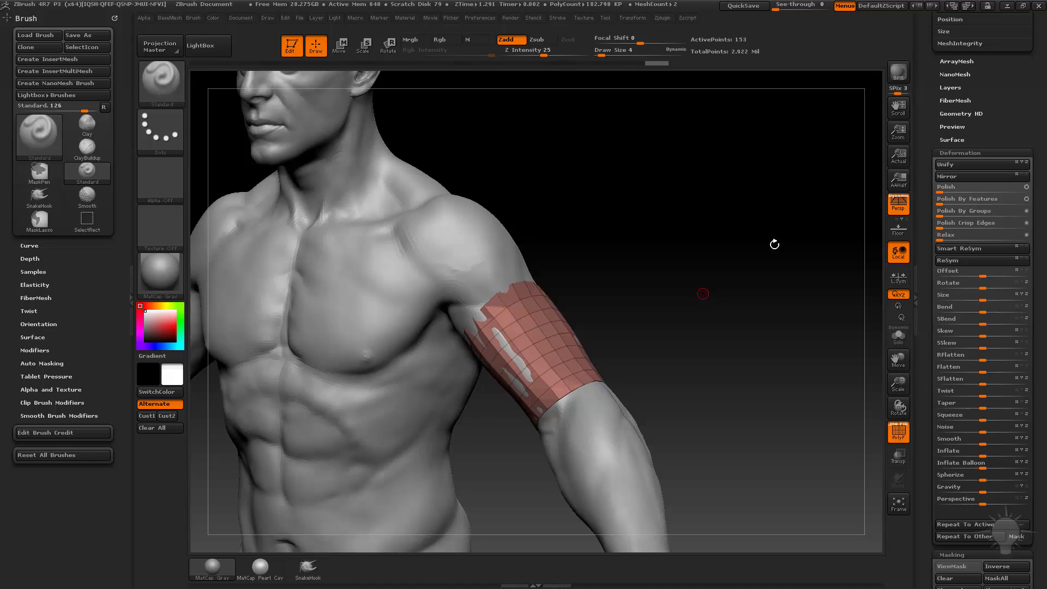
left_click_drag(718, 210, 707, 245)
key("s")
left_click_drag(499, 327, 474, 318)
key("b")
key("m")
key("v")
left_click_drag(606, 287, 469, 284)
mouse_move(535, 275)
left_mouse_down()
mouse_move(528, 264)
mouse_move(539, 276)
left_mouse_up()
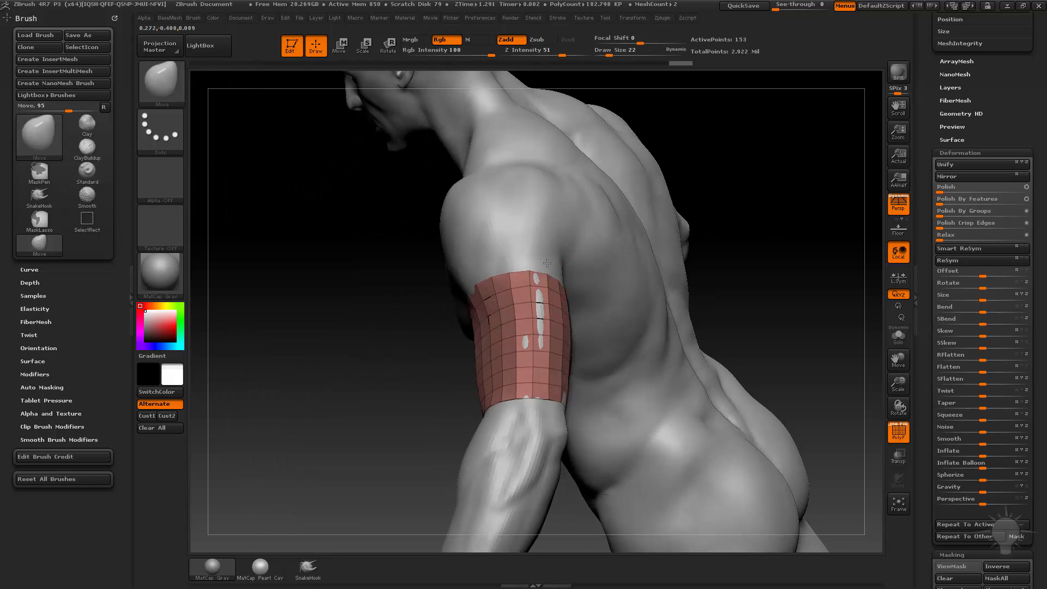
mouse_move(667, 221)
left_mouse_down()
mouse_move(771, 248)
mouse_move(615, 338)
left_mouse_up()
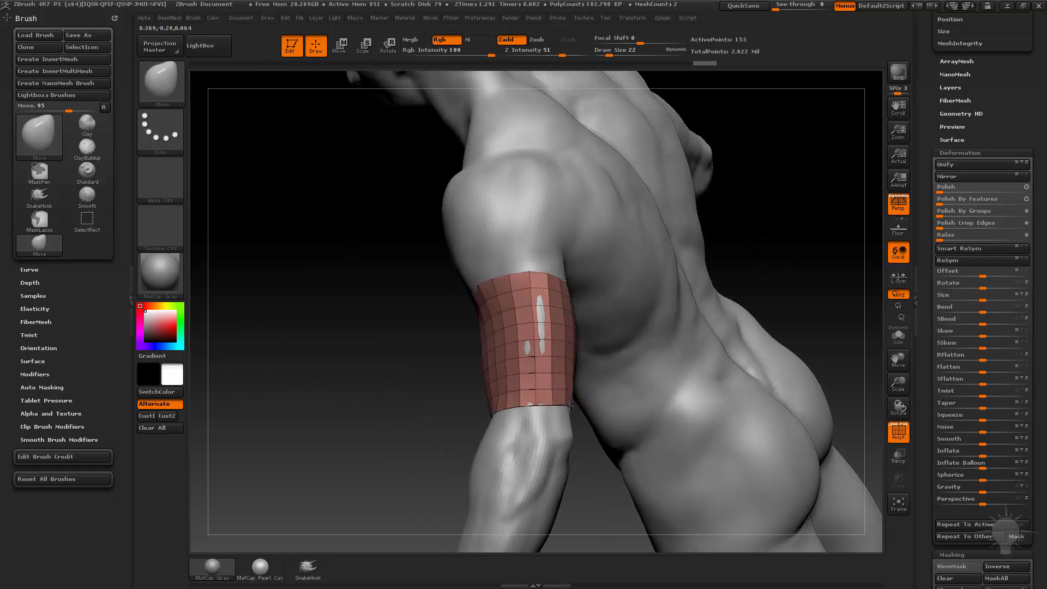
left_click_drag(514, 410, 512, 418)
mouse_move(417, 376)
left_mouse_down()
mouse_move(620, 290)
mouse_move(600, 321)
left_mouse_up()
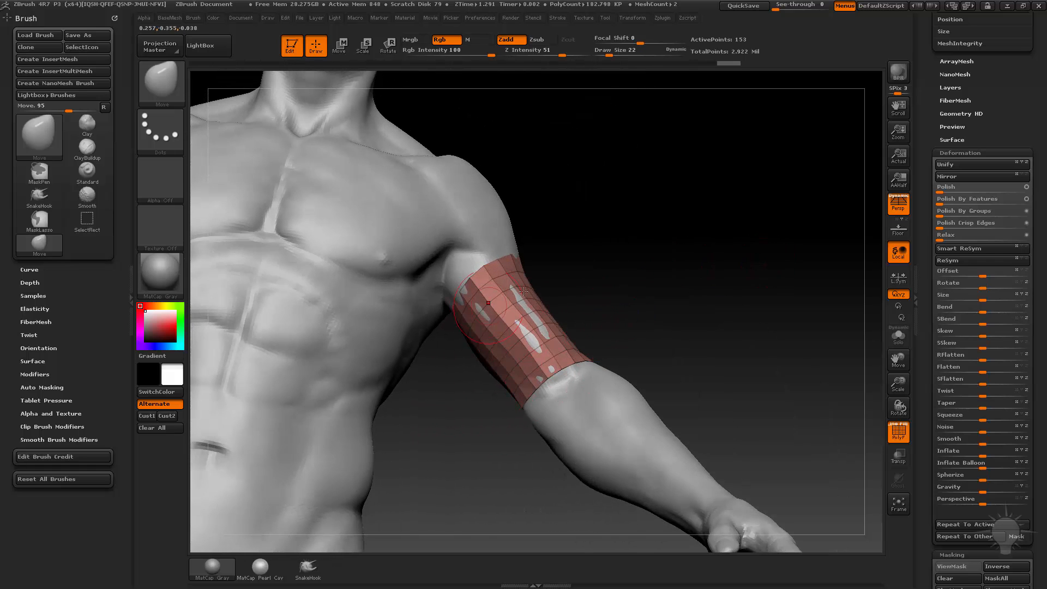
- Switch to the Standard brush, leave Edit mode on the sleeve tool and clear the canvas
mouse_move(626, 253)
left_mouse_down()
mouse_move(622, 303)
mouse_move(592, 320)
mouse_move(657, 284)
left_mouse_up()
key("b")
key("s")
key("t")
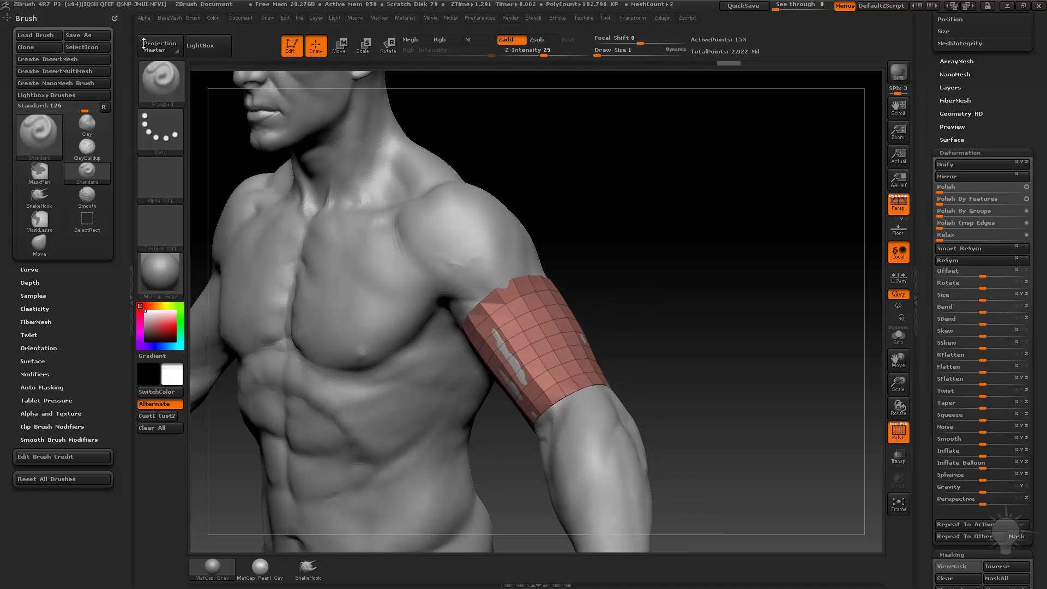
left_click(294, 48)
key("ctrl+n")
left_click_drag(922, 165, 922, 341)
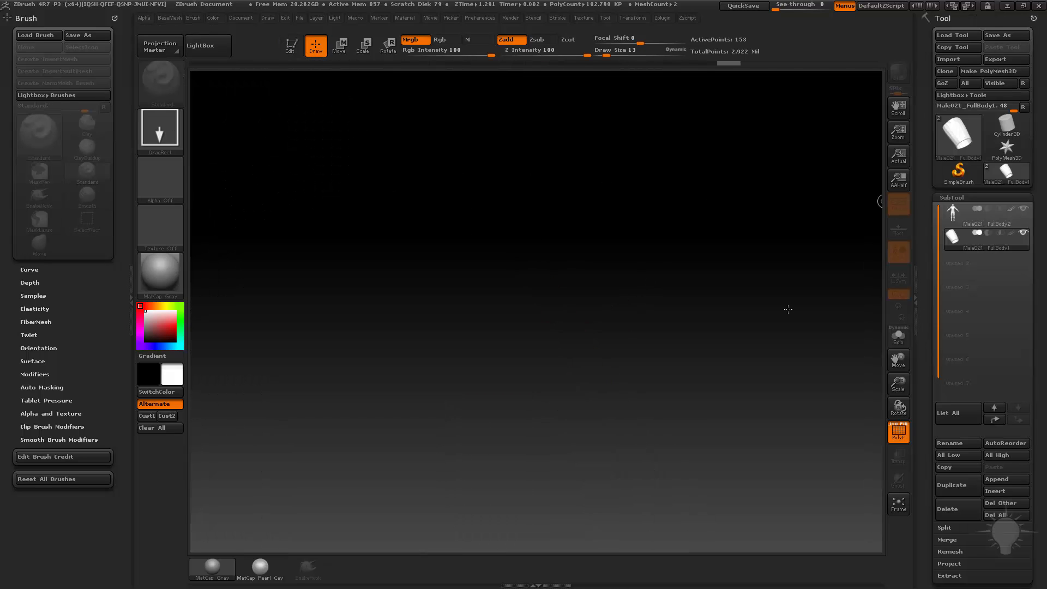
- Draw a Plane3D on the empty canvas, facing the view in Edit mode, and convert it to a PolyMesh3D
left_click(958, 171)
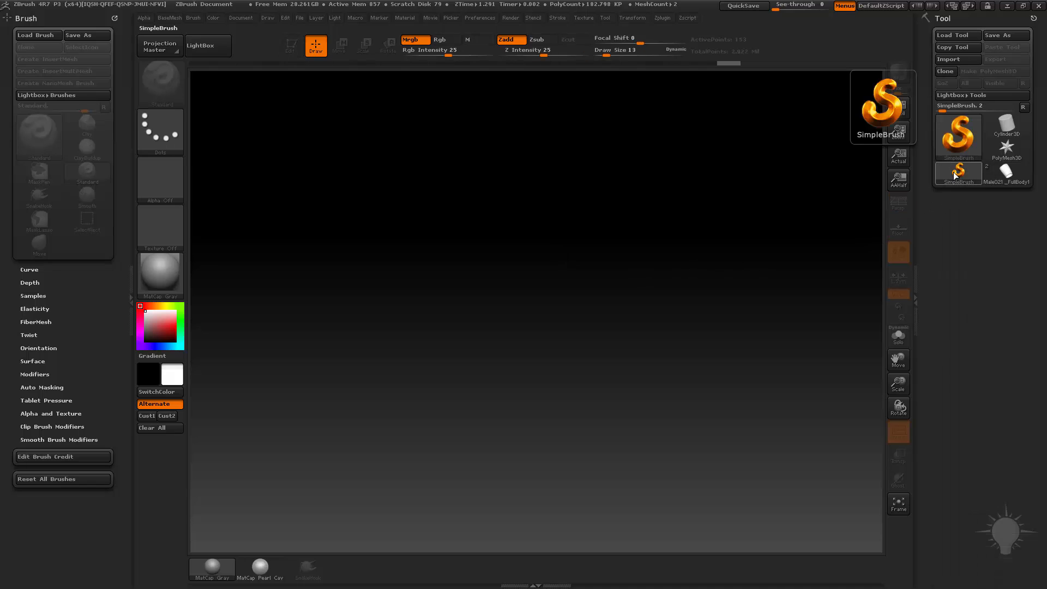
left_click(947, 139)
left_click(611, 206)
left_click_drag(471, 353, 518, 212)
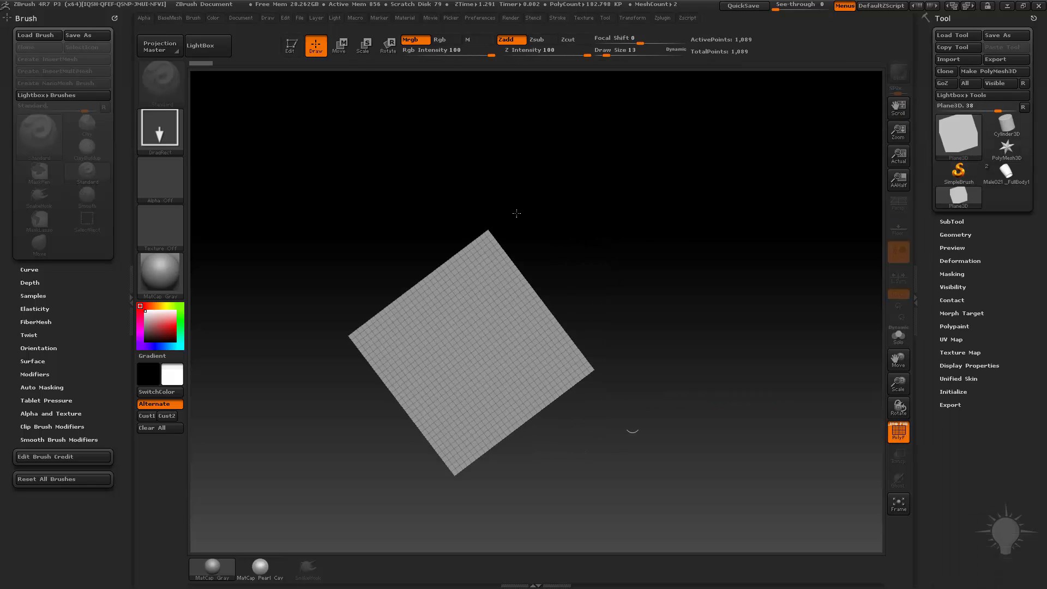
key("t")
left_click_drag(627, 237, 806, 258, "shift")
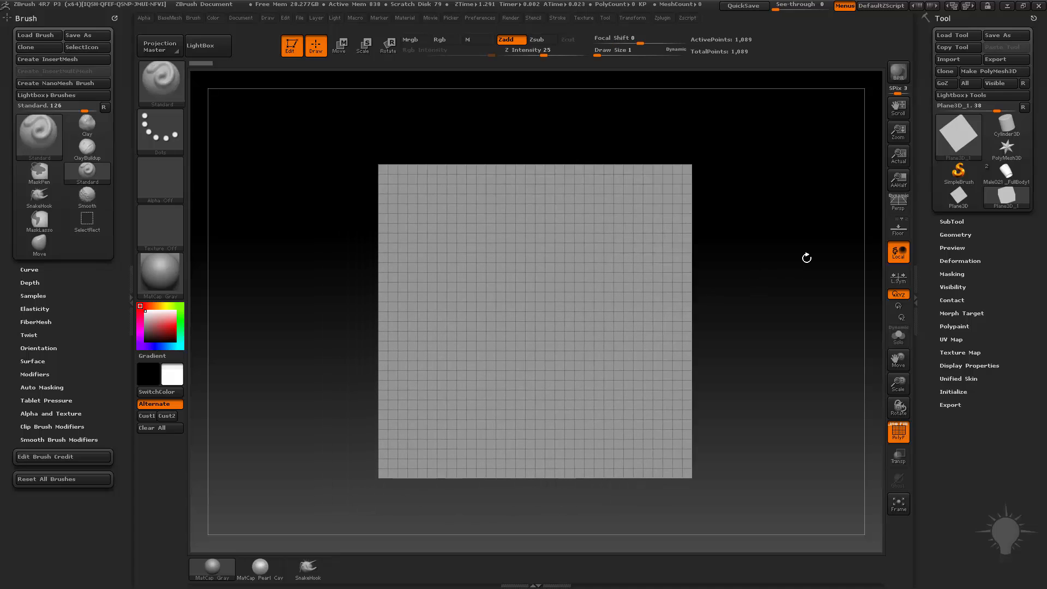
left_click(993, 71)
left_click_drag(750, 274, 727, 266, "alt")
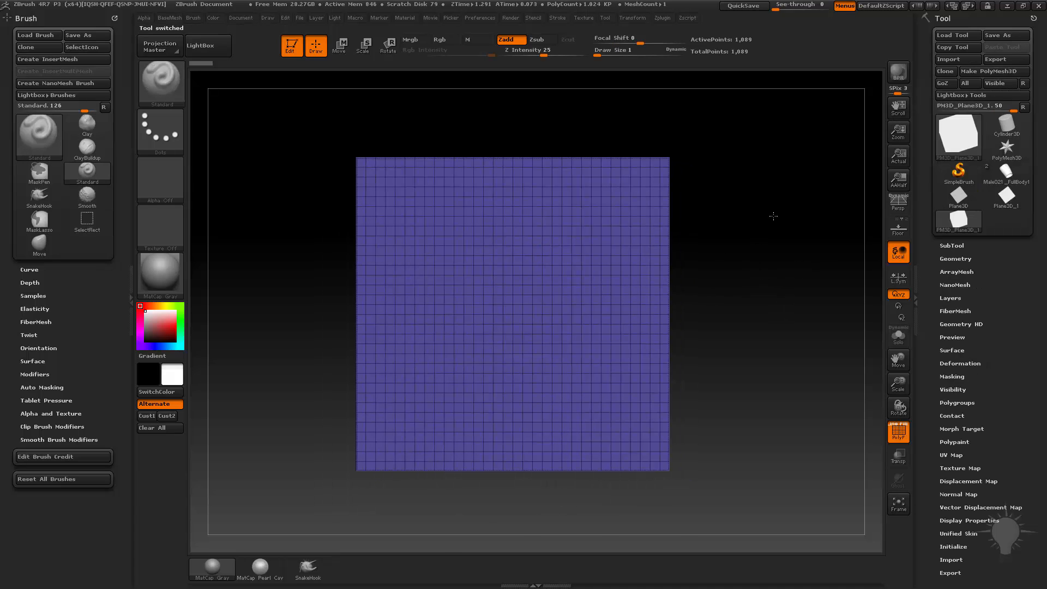
left_click_drag(774, 215, 781, 240, "alt")
- Lower the plane's polygon density by one level with Reconstruct Subdiv and remove the higher subdivision levels
left_click(960, 260)
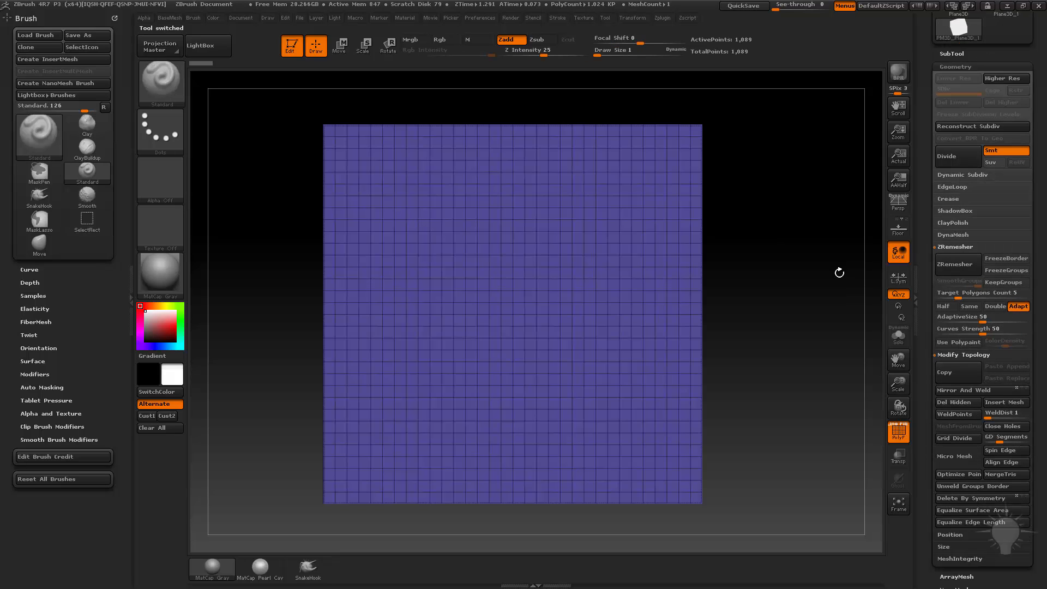
left_click(964, 129)
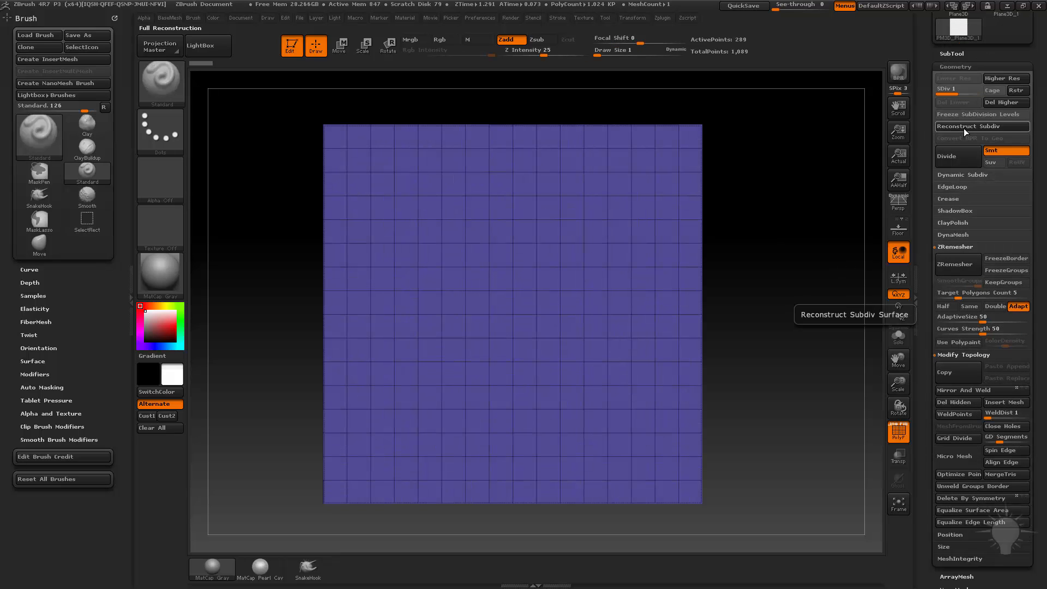
left_click(963, 129)
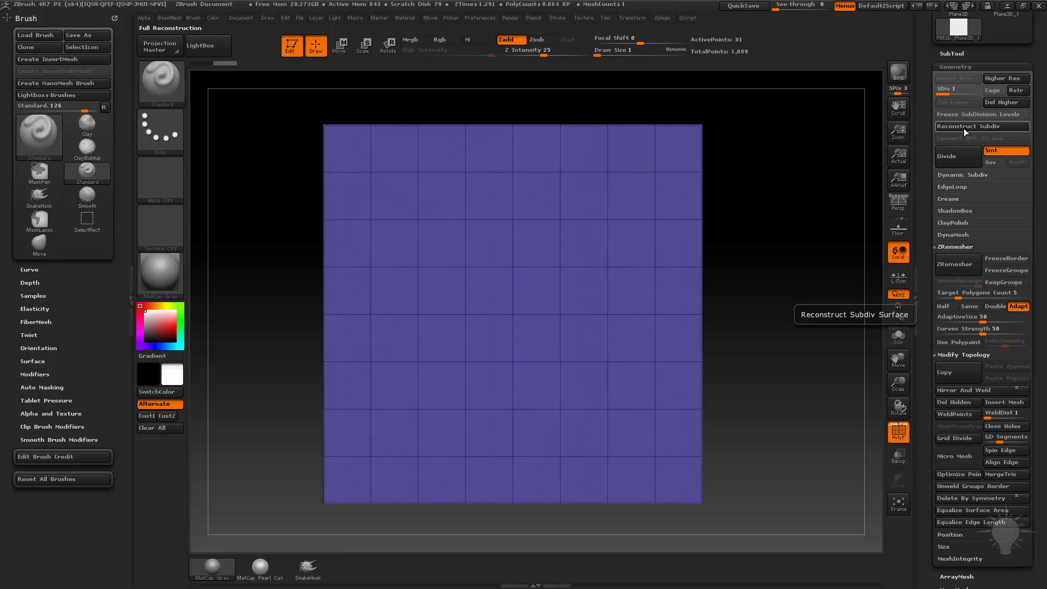
key("ctrl")
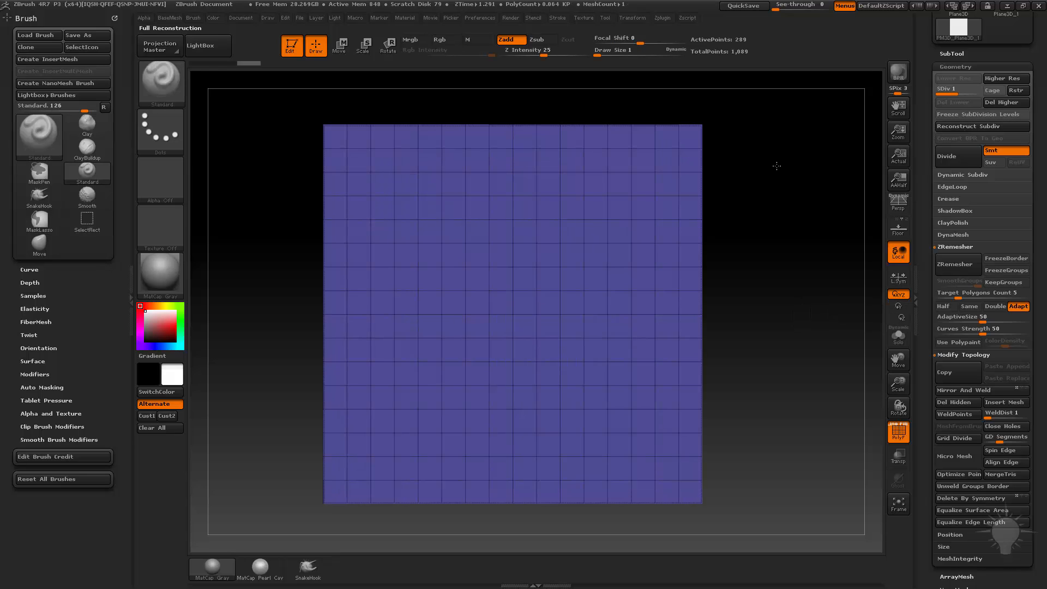
key("ctrl+z")
left_click(955, 115)
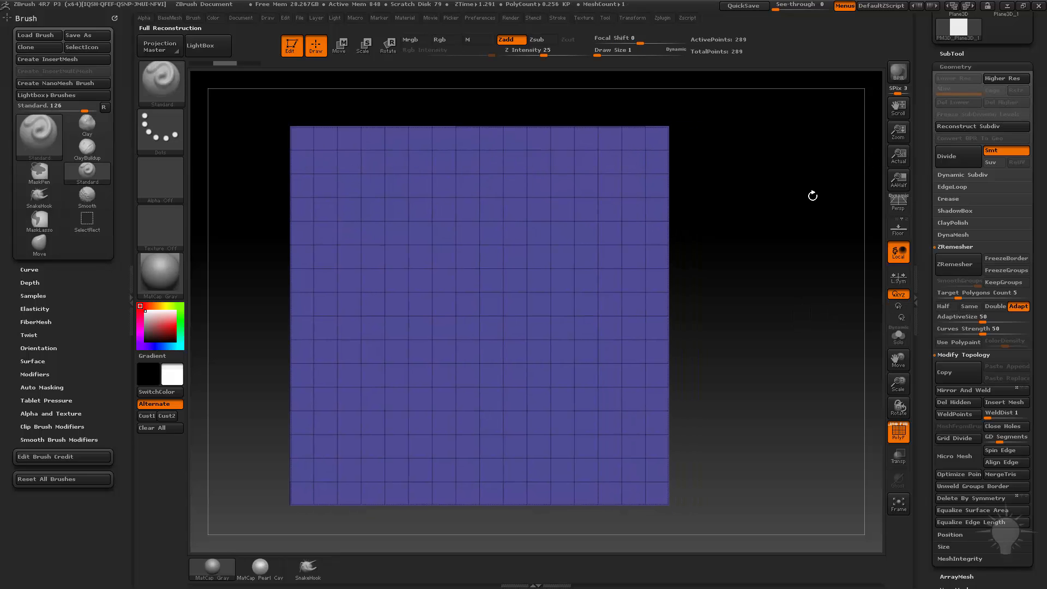
left_click_drag(812, 196, 809, 176)
- Hide the plane's inner polygons, keeping only the one-polygon-wide outer border, and delete the hidden geometry
key("ctrl+shift")
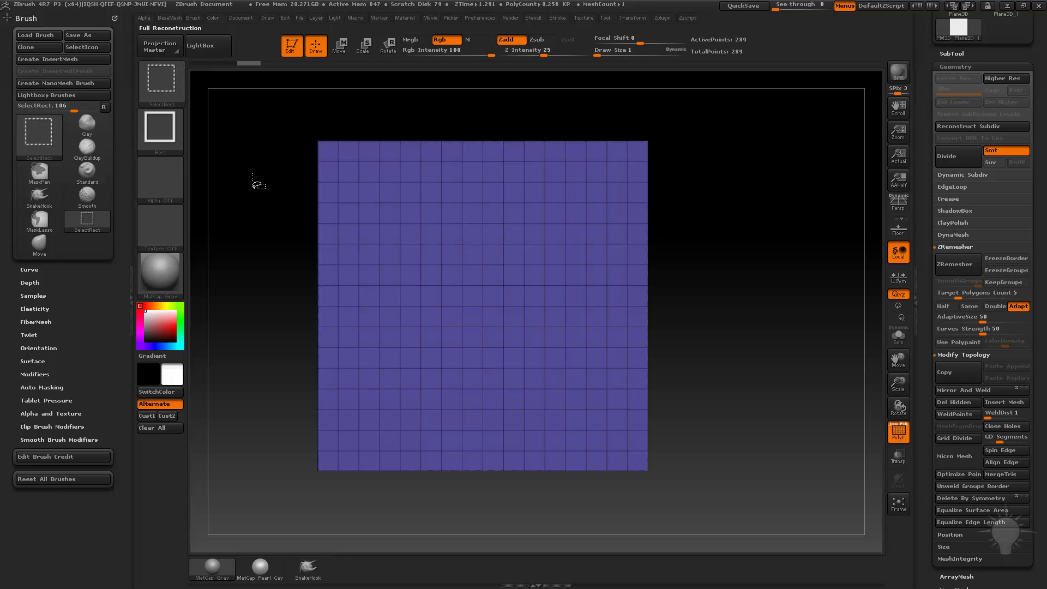
left_click_drag(252, 176, 612, 431, "ctrl+shift")
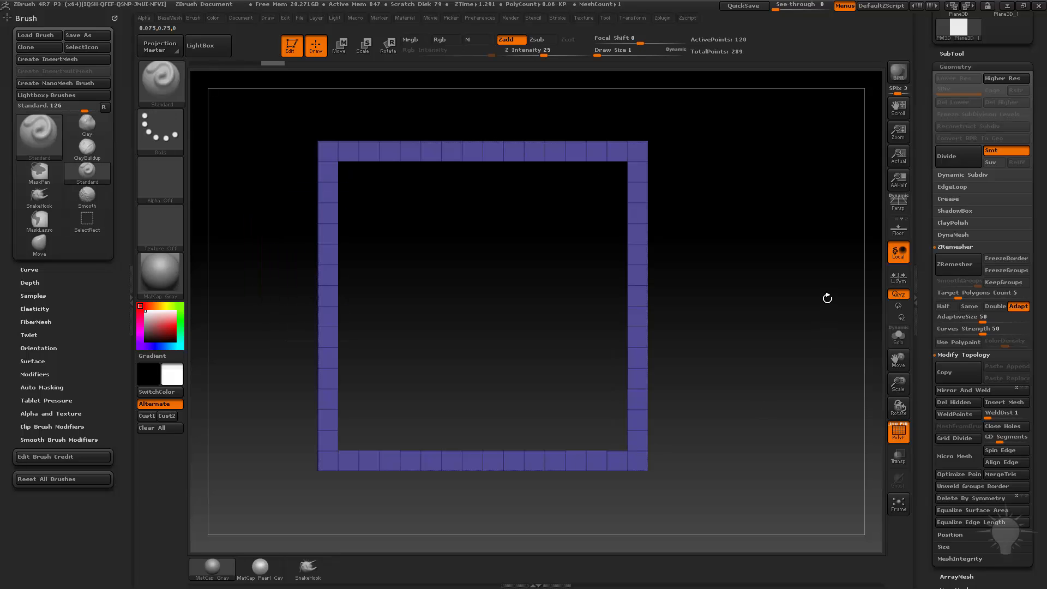
key("2")
left_click_drag(922, 312, 922, 165)
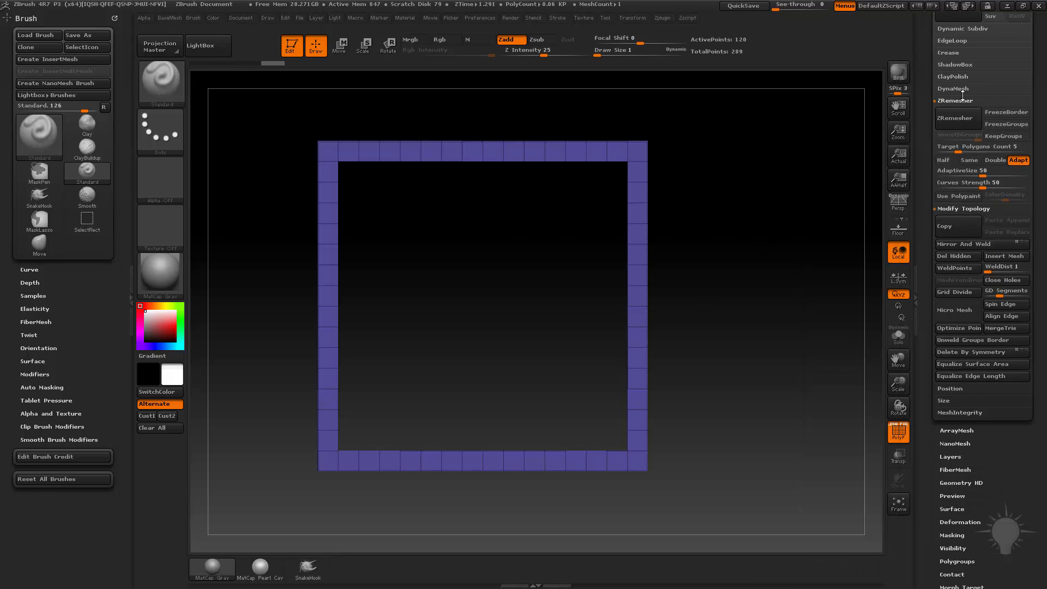
left_click(954, 256)
- Rotate the square frame 45 degrees about the Z axis with the Rotate deformation
left_click_drag(924, 284, 928, 37)
left_click(948, 277, "shift")
left_click_drag(936, 312, 936, 263)
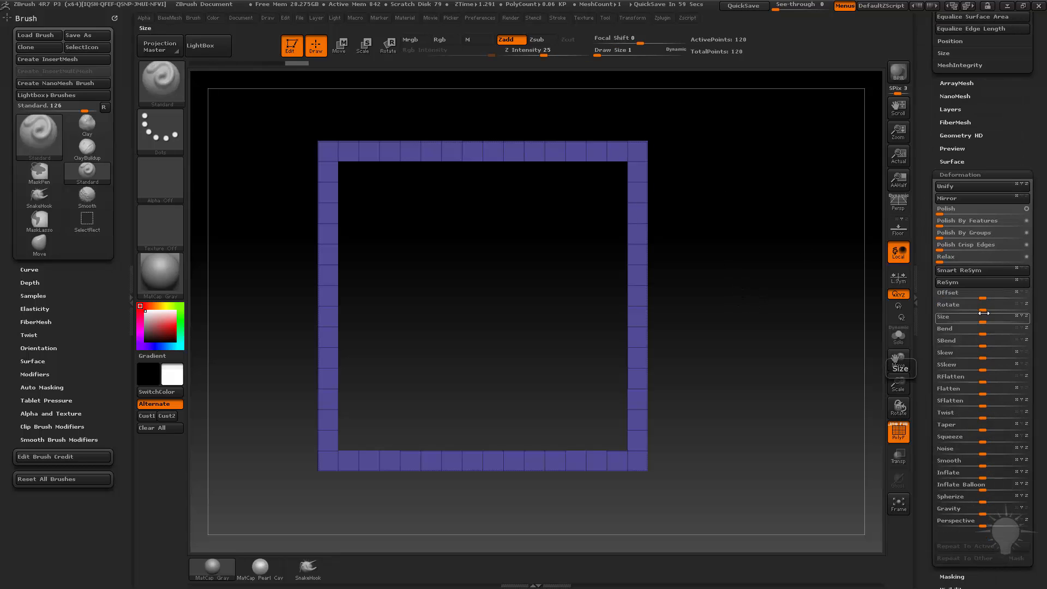
left_click(980, 308)
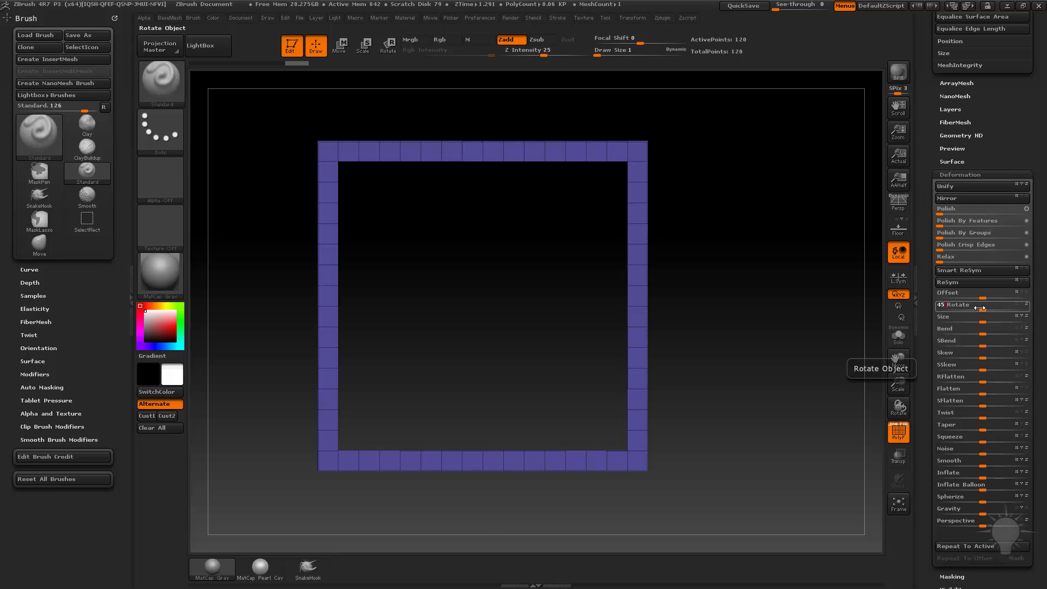
key("Return")
left_click_drag(690, 122, 712, 161, "alt")
key("f")
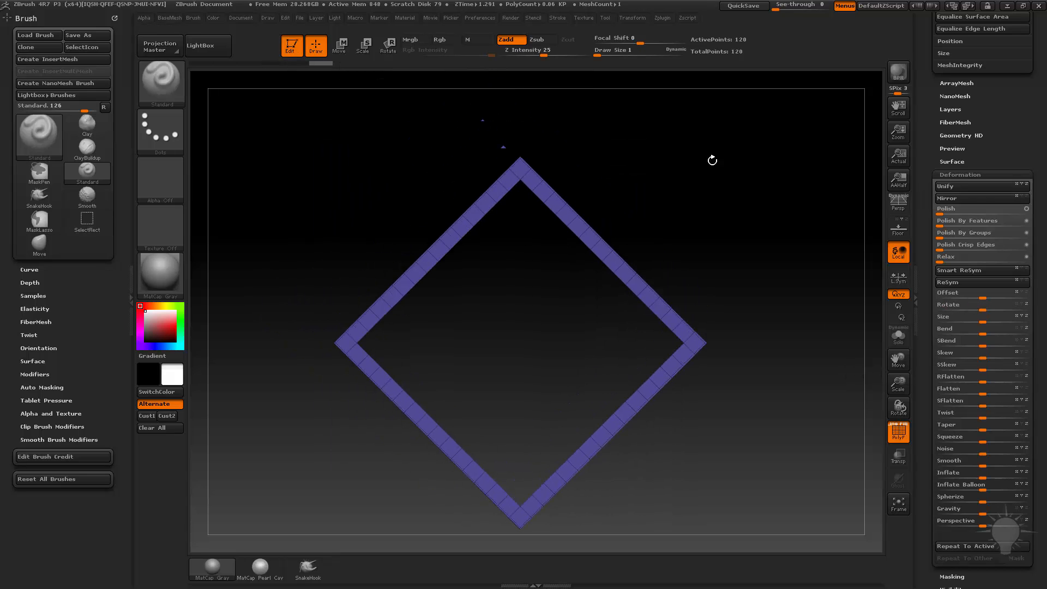
- Set the ZModeler brush's point action to Delete and remove the outer point at the diamond frame's top corner
key("b")
key("z")
key("m")
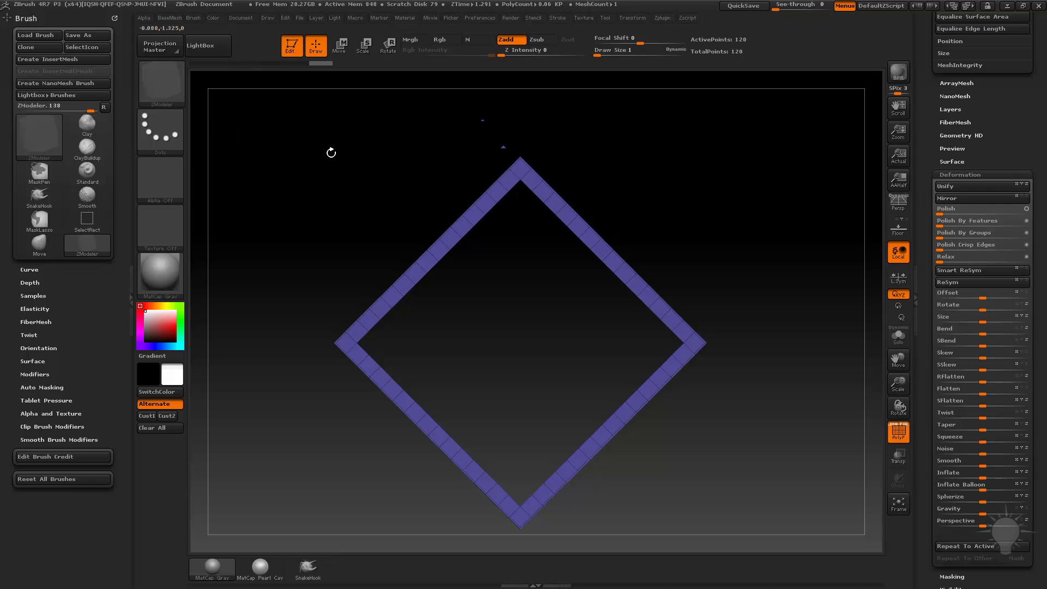
key("b")
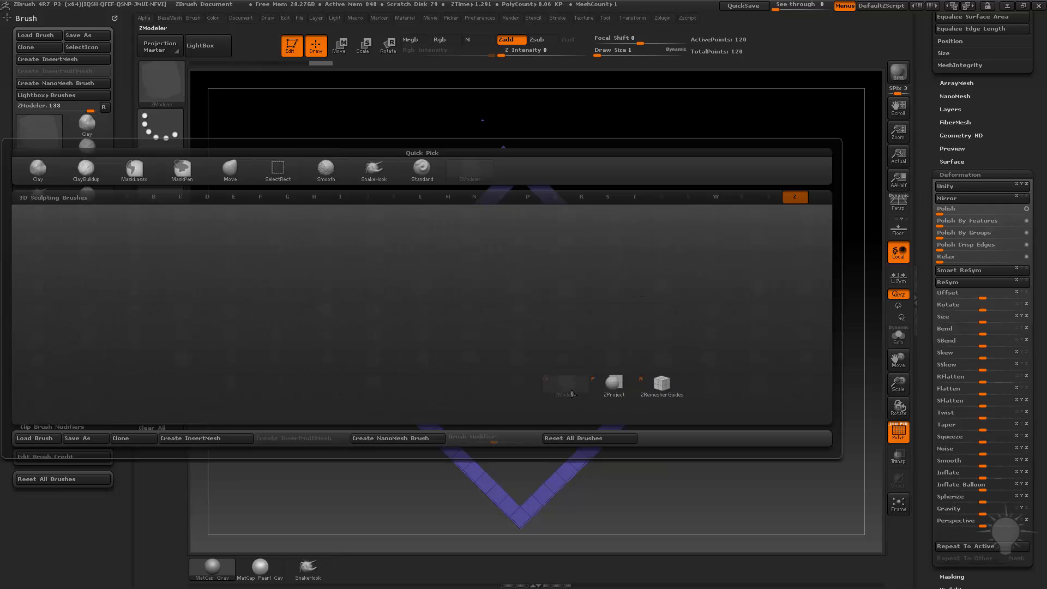
key("m")
left_click_drag(672, 163, 716, 364, "alt")
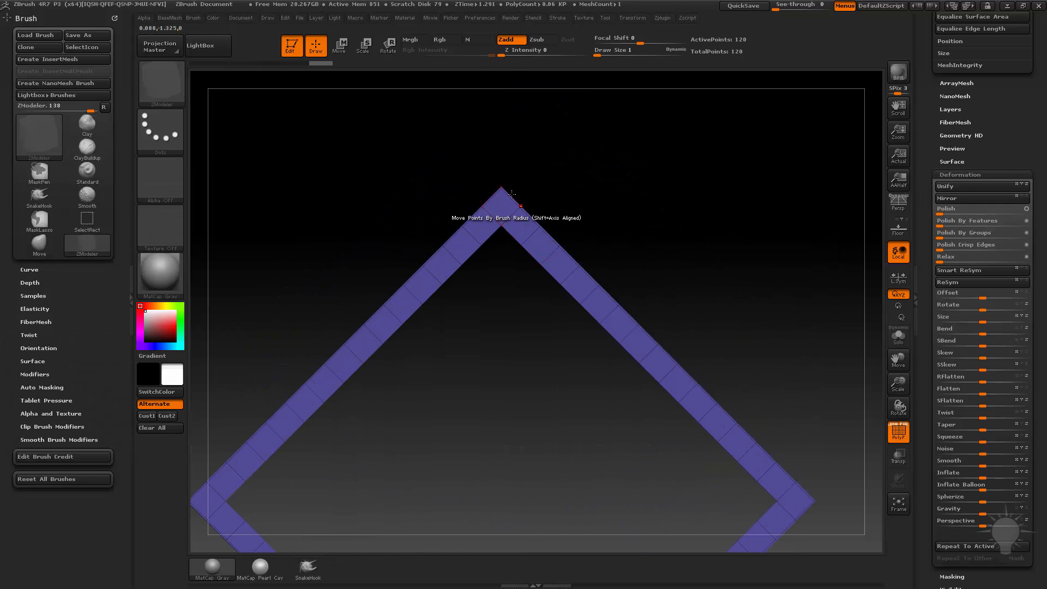
key("space")
left_click(389, 213)
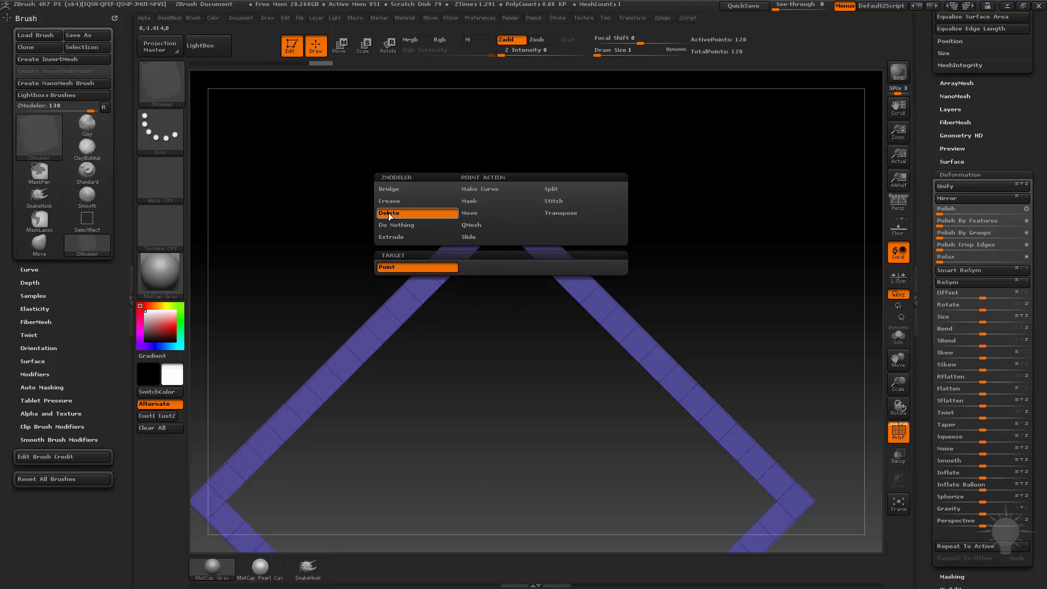
key("f")
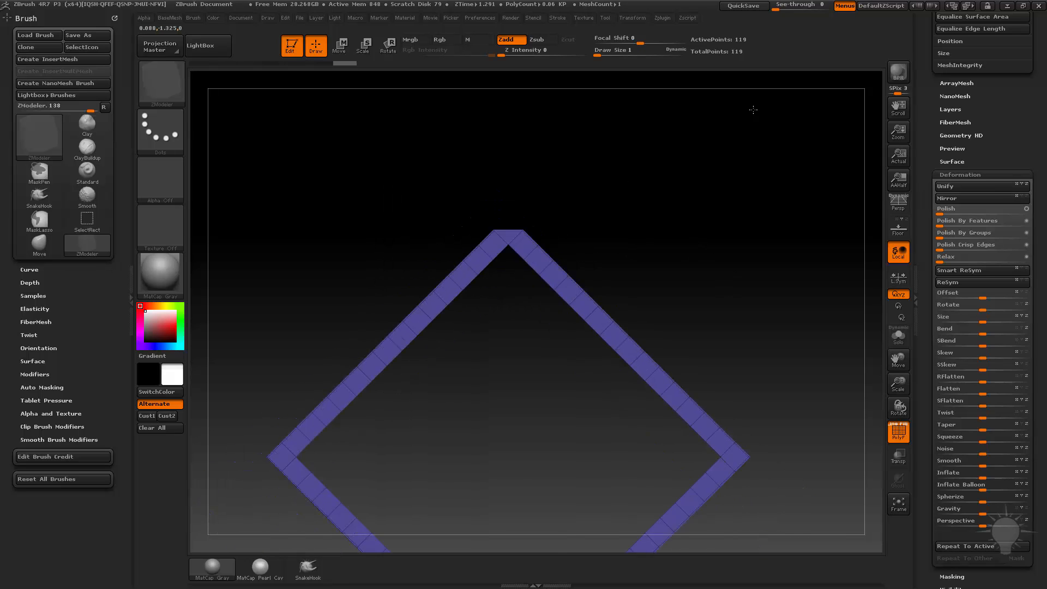
- Delete the outer corner points at the bottom and left tips of the diamond frame with ZModeler
left_click_drag(768, 319, 720, 365)
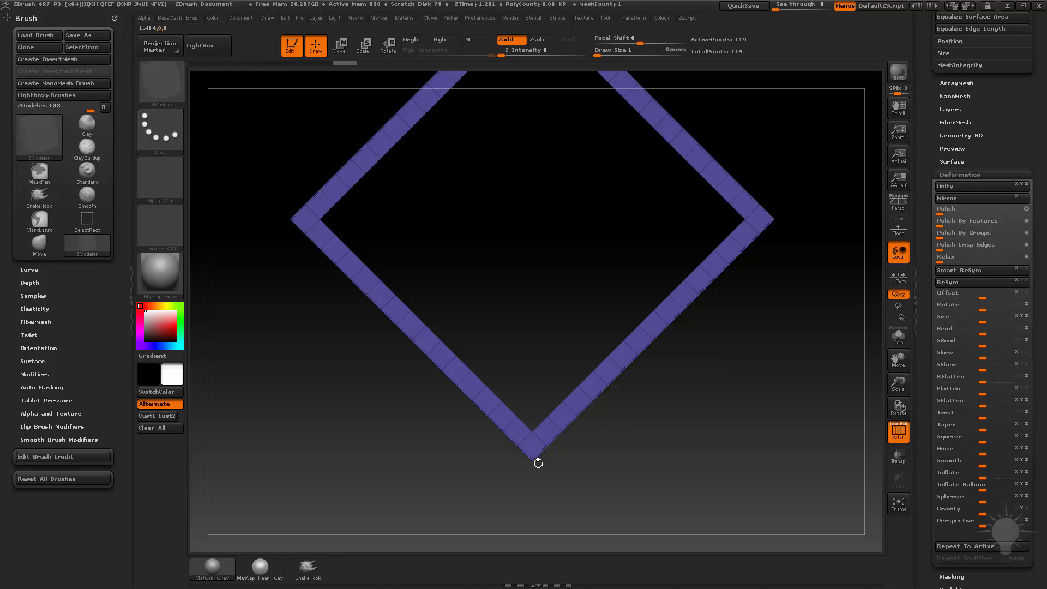
key("f")
left_click(373, 319)
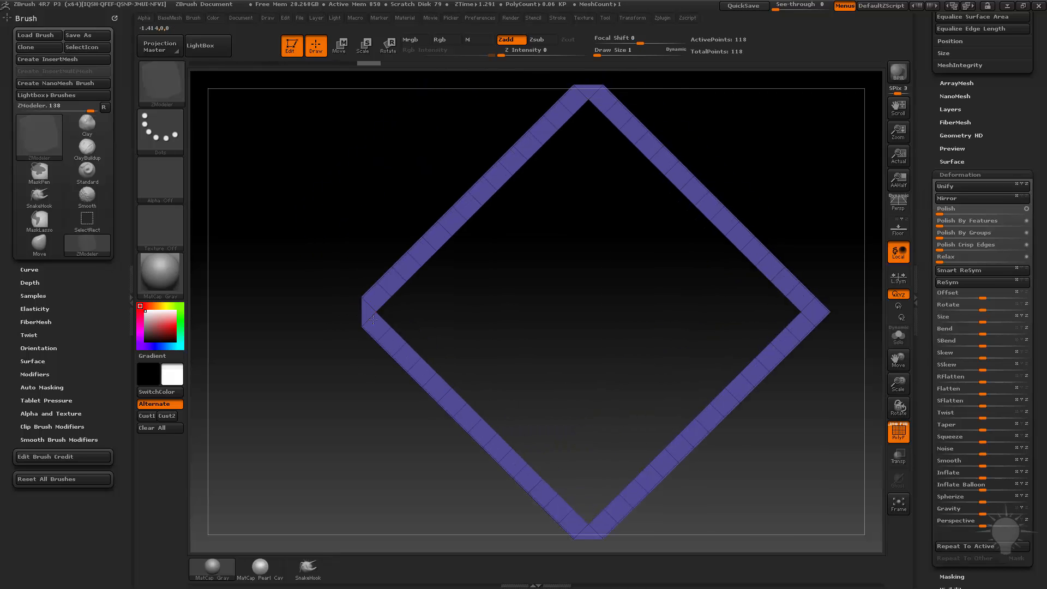
left_click_drag(529, 322, 707, 183)
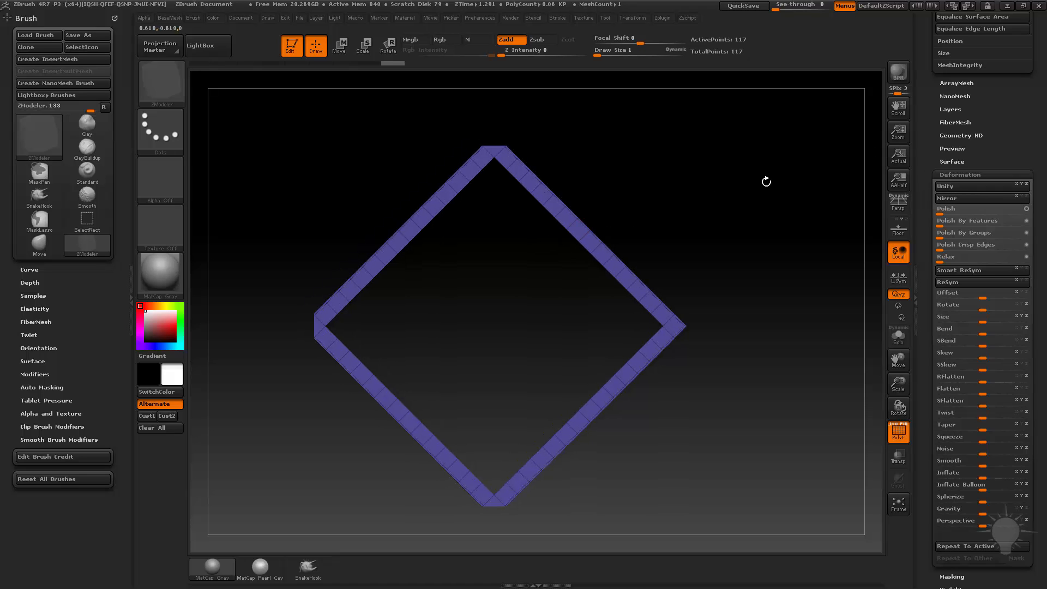
- Set ZModeler's edge action to Insert with the Single EdgeLoop target and enable Y symmetry in addition to X
left_click_drag(933, 183, 953, 329)
left_click_drag(783, 191, 782, 209, "alt")
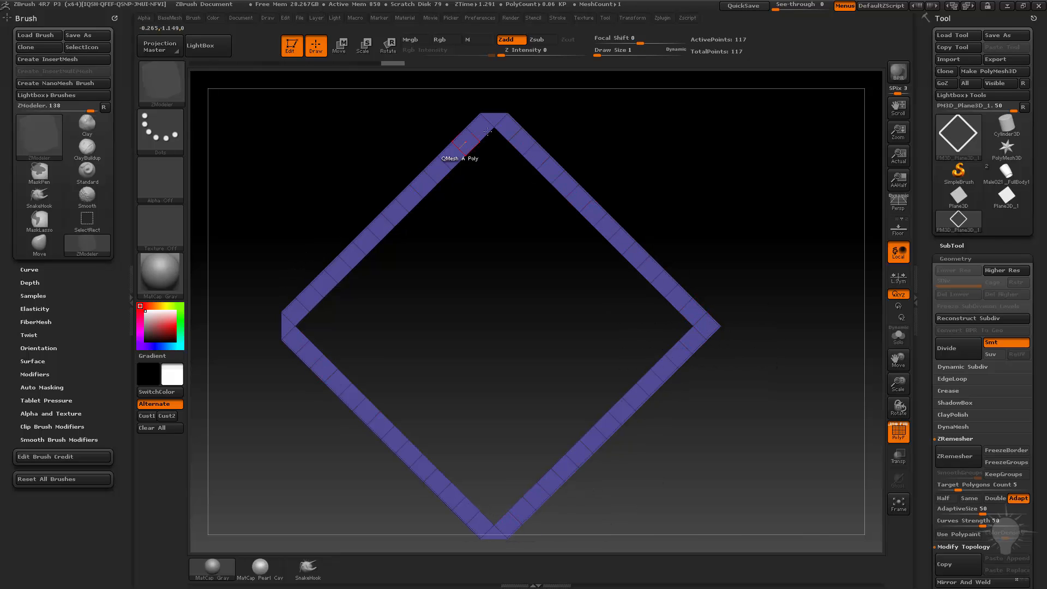
mouse_move(786, 251)
left_mouse_down()
mouse_move(808, 241)
mouse_move(777, 244)
left_mouse_up()
key("space")
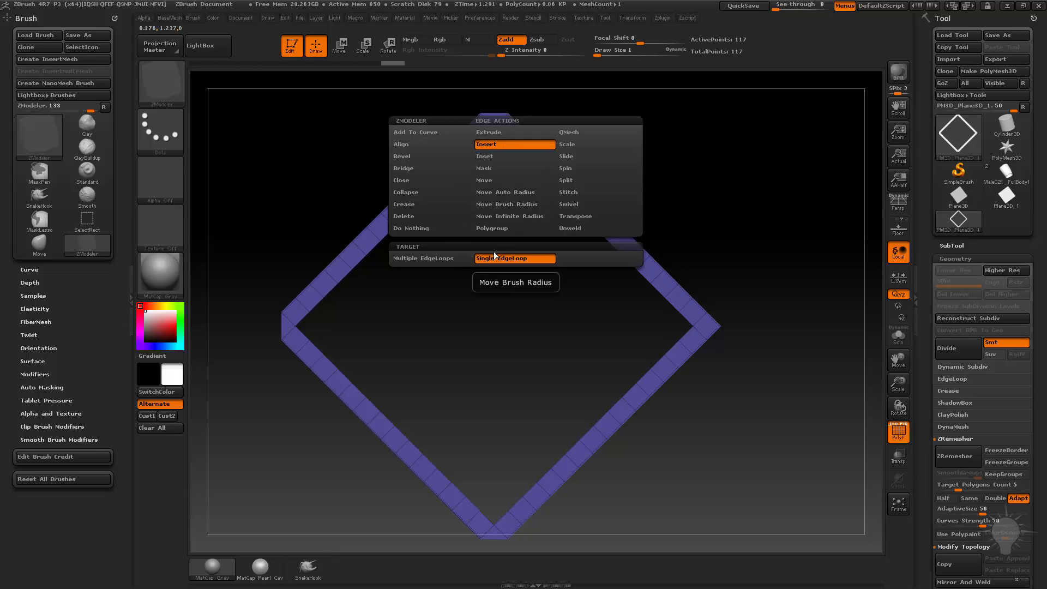
left_click(515, 258)
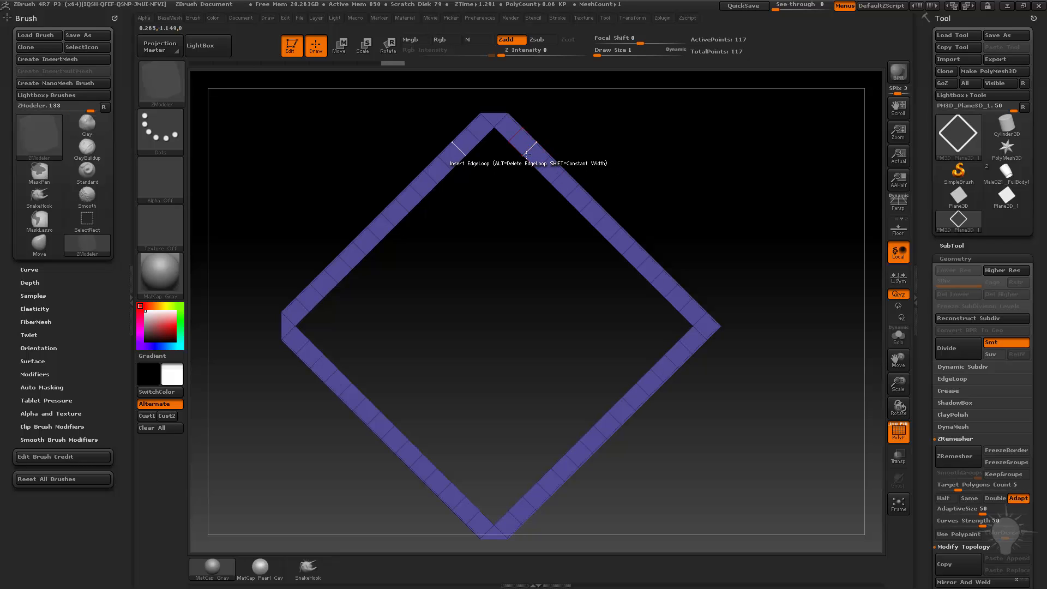
left_click(636, 20)
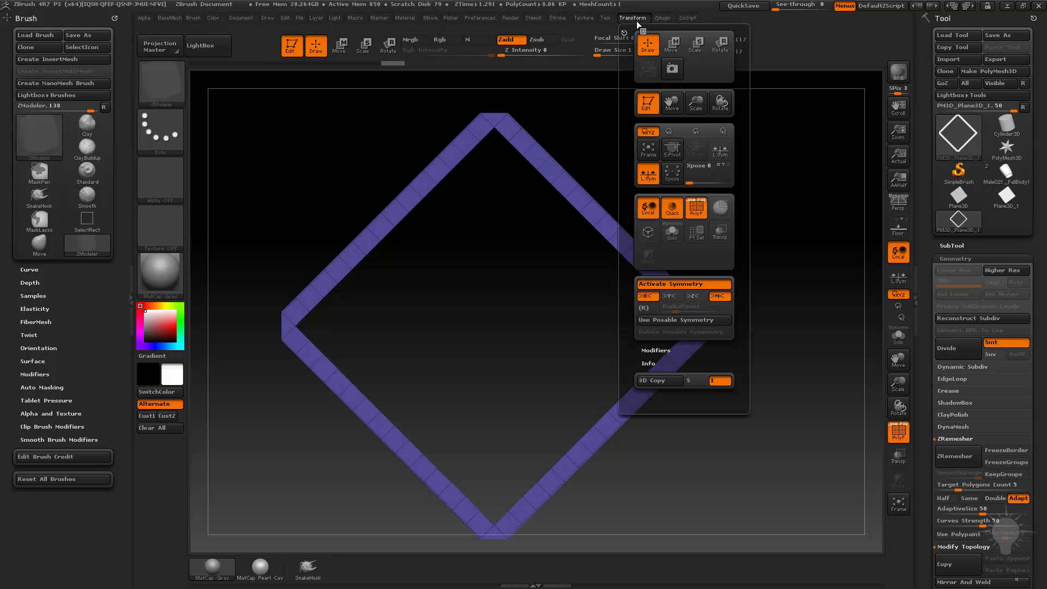
left_click(691, 296)
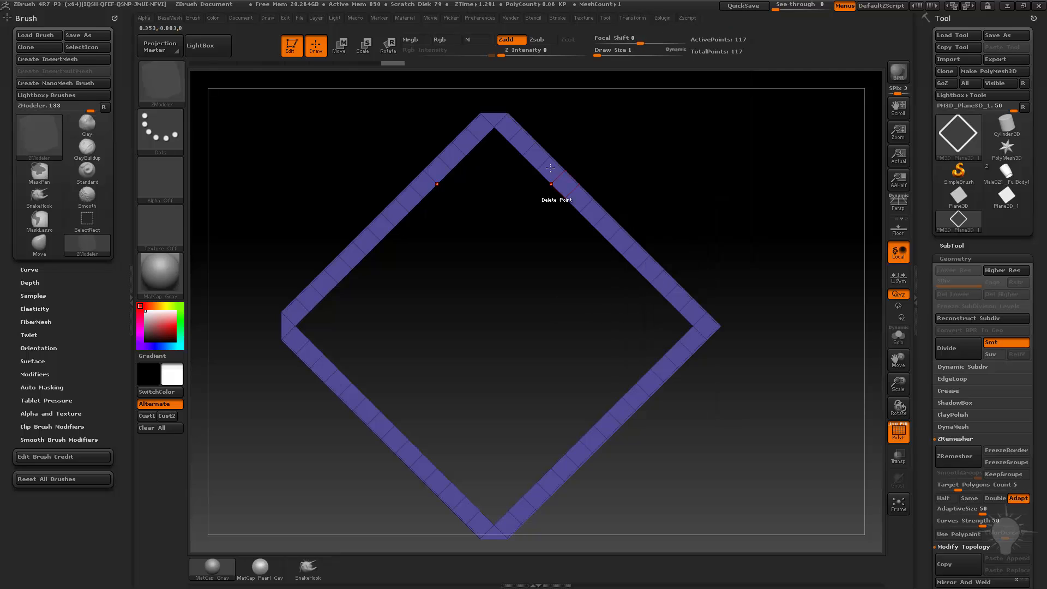
left_click(630, 20)
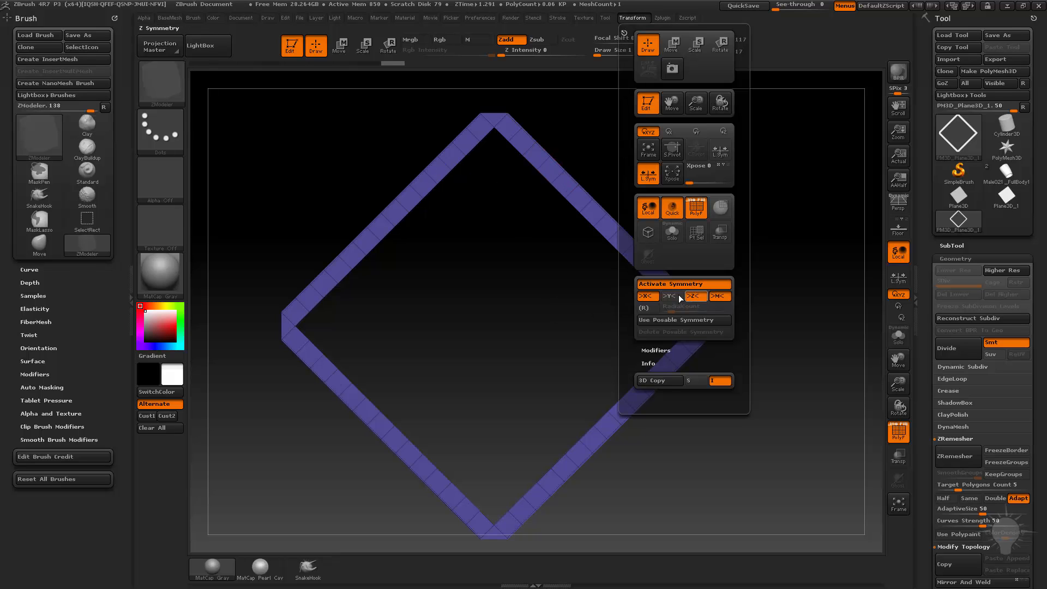
- Delete every other cross edge along the diamond frame's upper-right side, with symmetry thinning all four sides
left_click(529, 139, "alt")
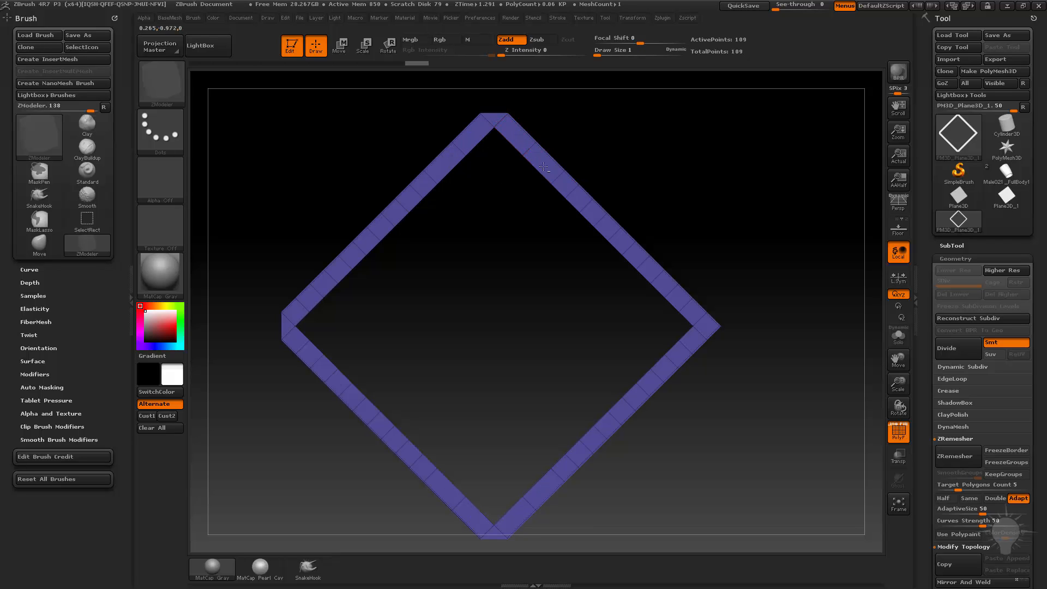
left_click(567, 188, "alt")
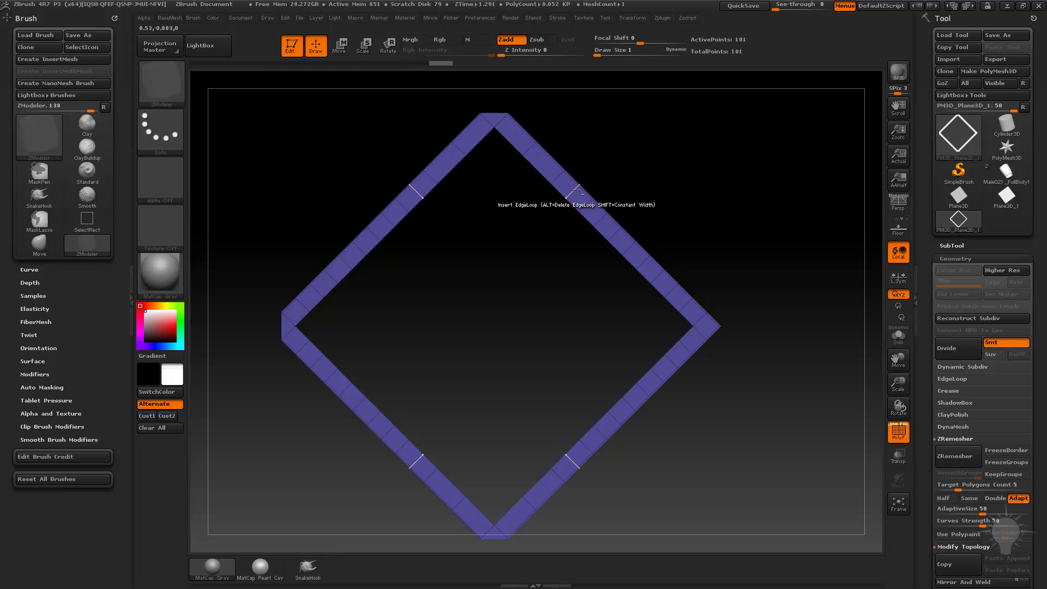
left_click(600, 221, "alt")
left_click(629, 248, "alt")
left_click(659, 276, "alt")
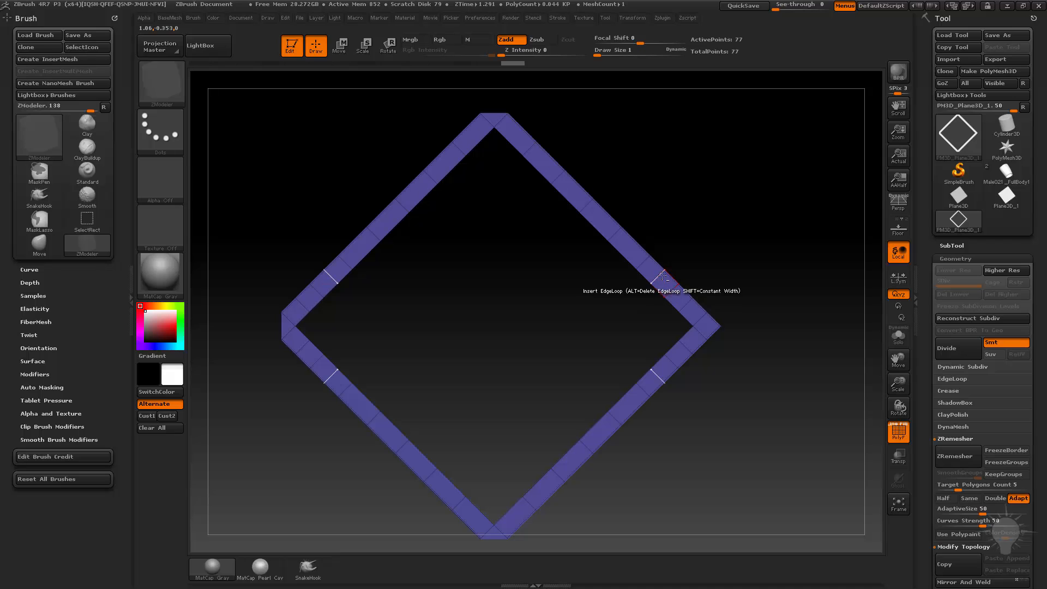
left_click(687, 304, "alt")
left_click_drag(773, 257, 800, 244, "alt")
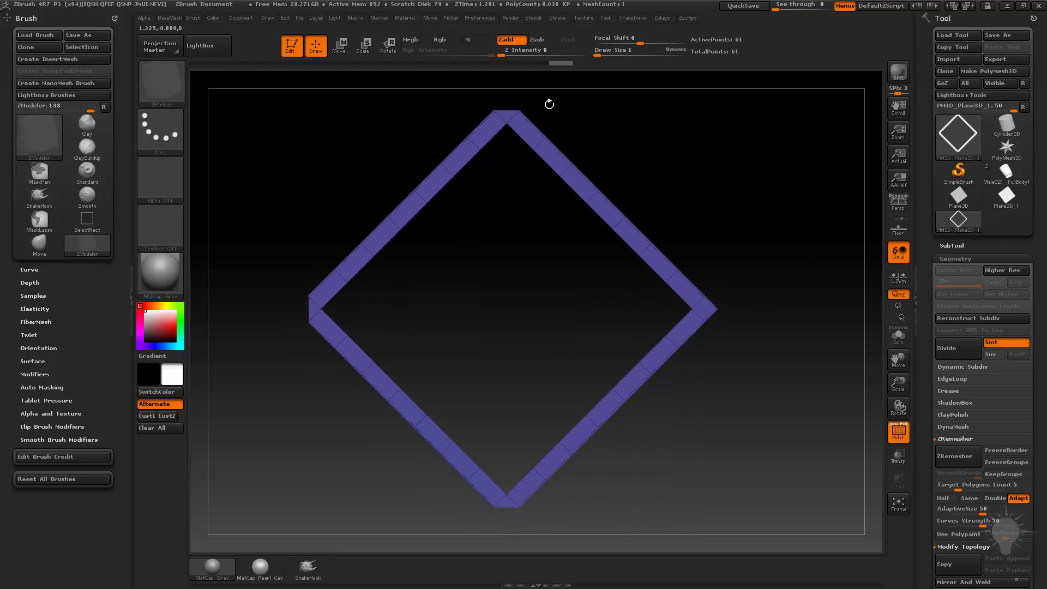
- Delete the remaining outer point at the diamond frame's right tip with ZModeler
left_click_drag(706, 226, 816, 264, "alt")
key("space")
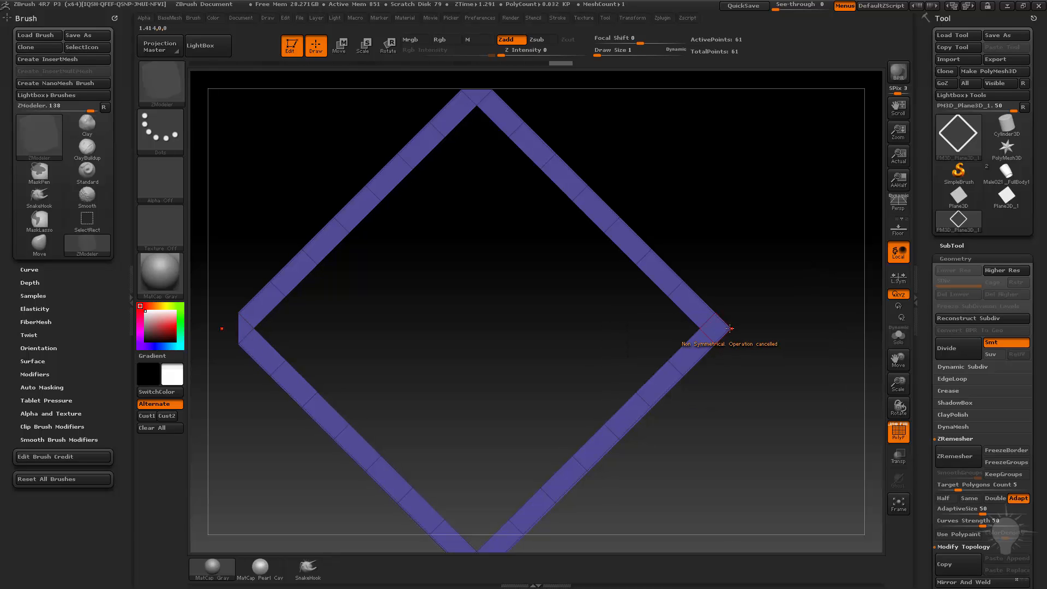
key("f")
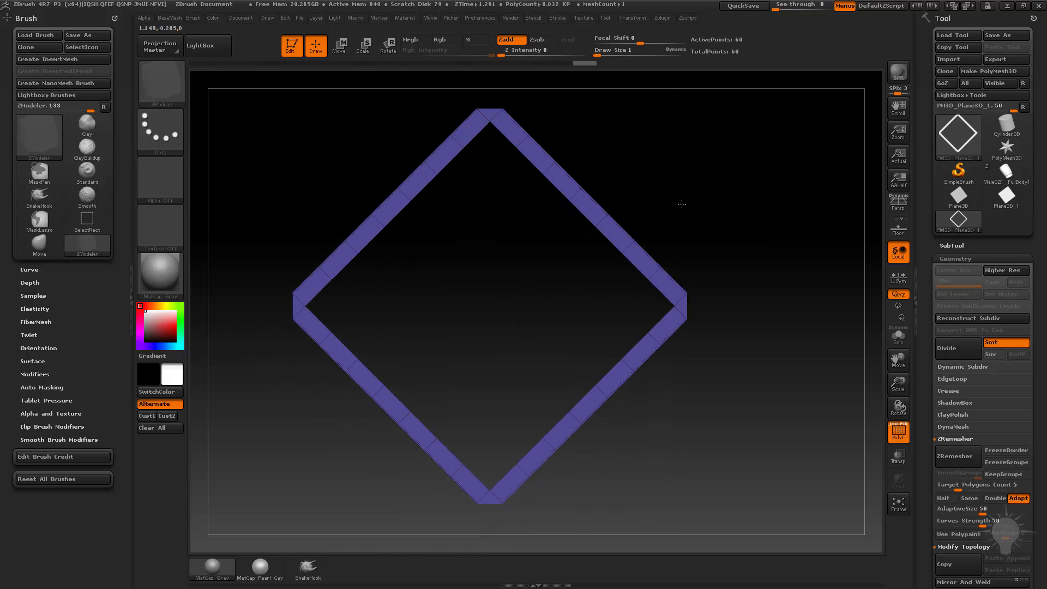
left_click_drag(681, 204, 682, 222, "alt")
left_click_drag(783, 372, 773, 346, "alt")
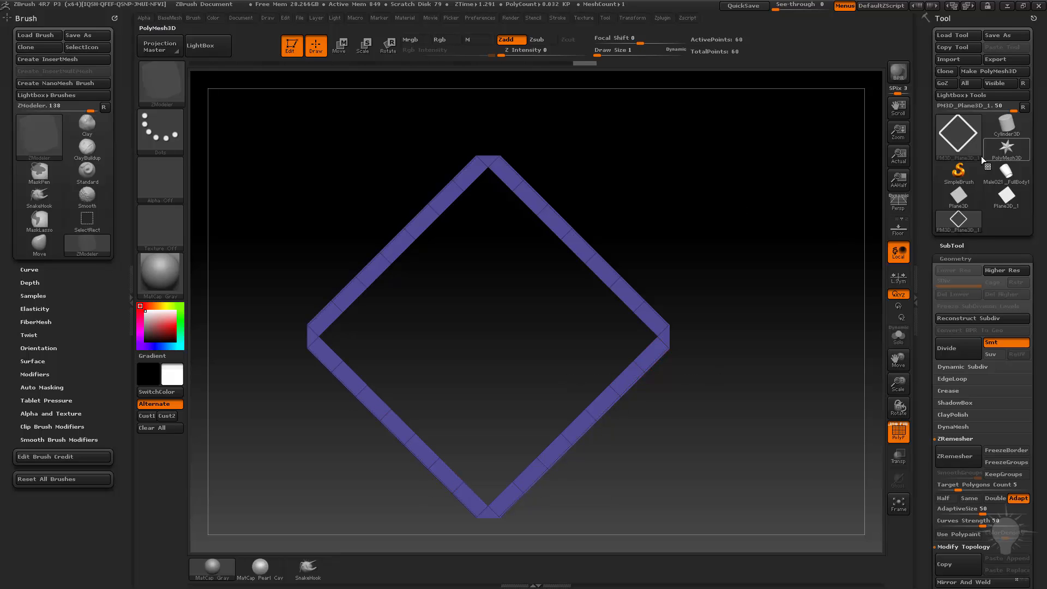
- Switch to the Male021_FullBody1 tool and open its subtool list with the upper-arm sleeve active
key("shift")
left_click(1009, 172)
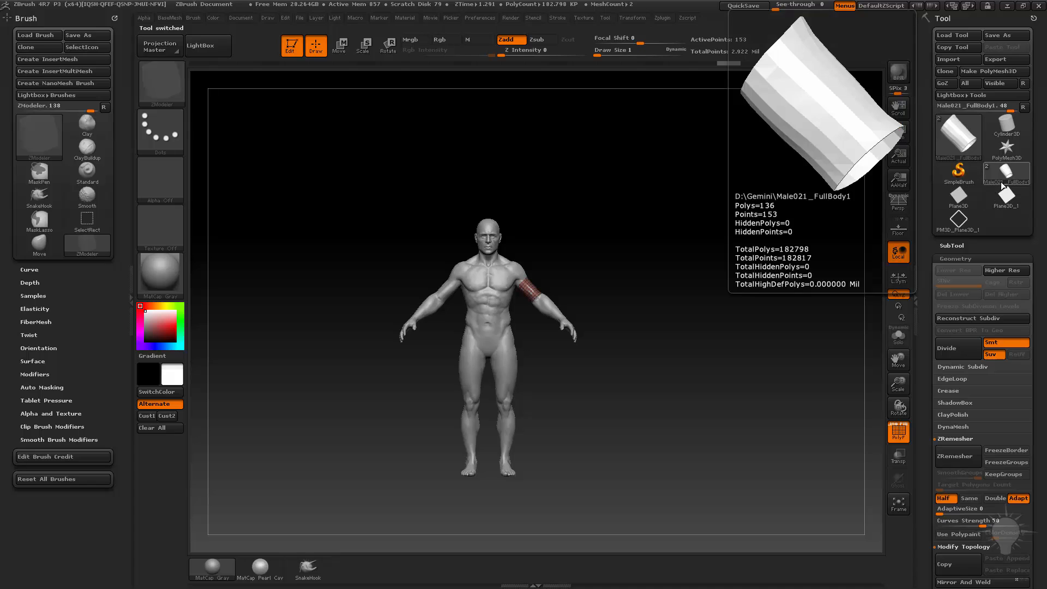
left_click(951, 246)
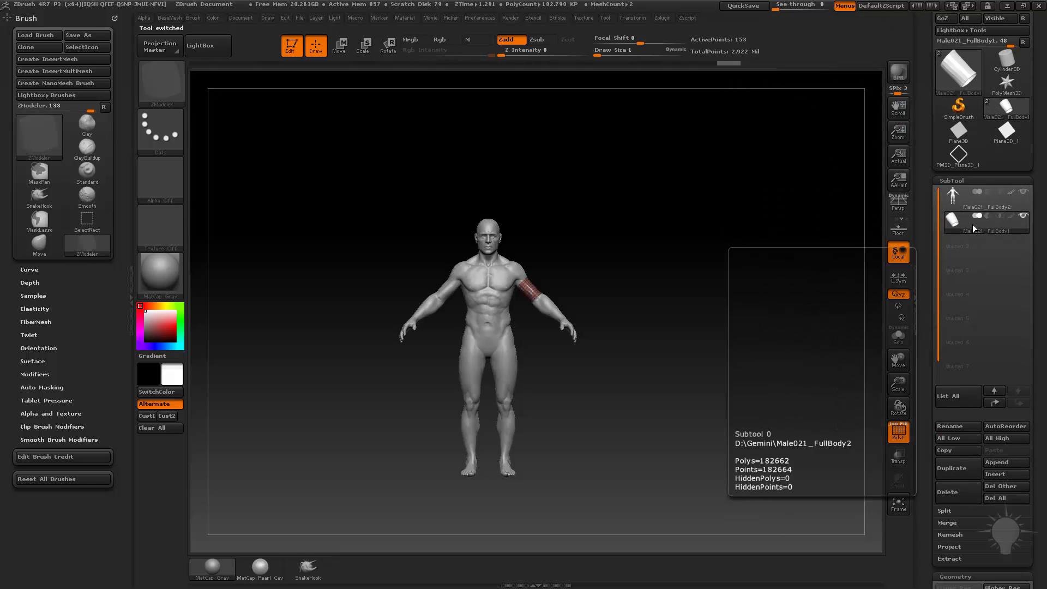
left_click_drag(653, 247, 665, 316, "alt")
left_click_drag(704, 199, 753, 292)
- Assign the PM3D_Plane3D_1 diamond frame as the MicroMesh of the upper-arm sleeve
left_click_drag(930, 281, 928, 154)
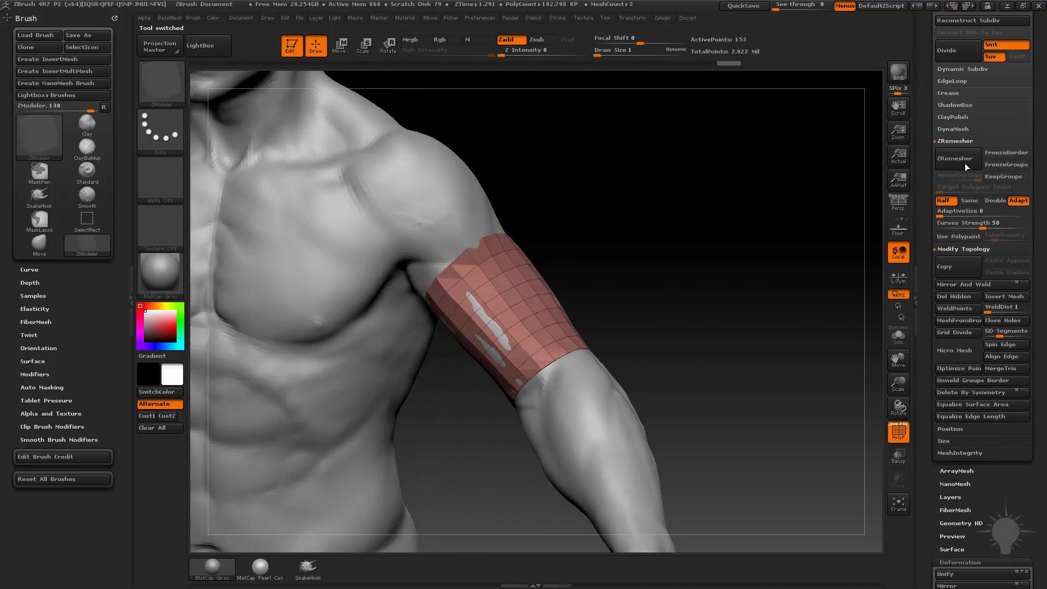
left_click(957, 141)
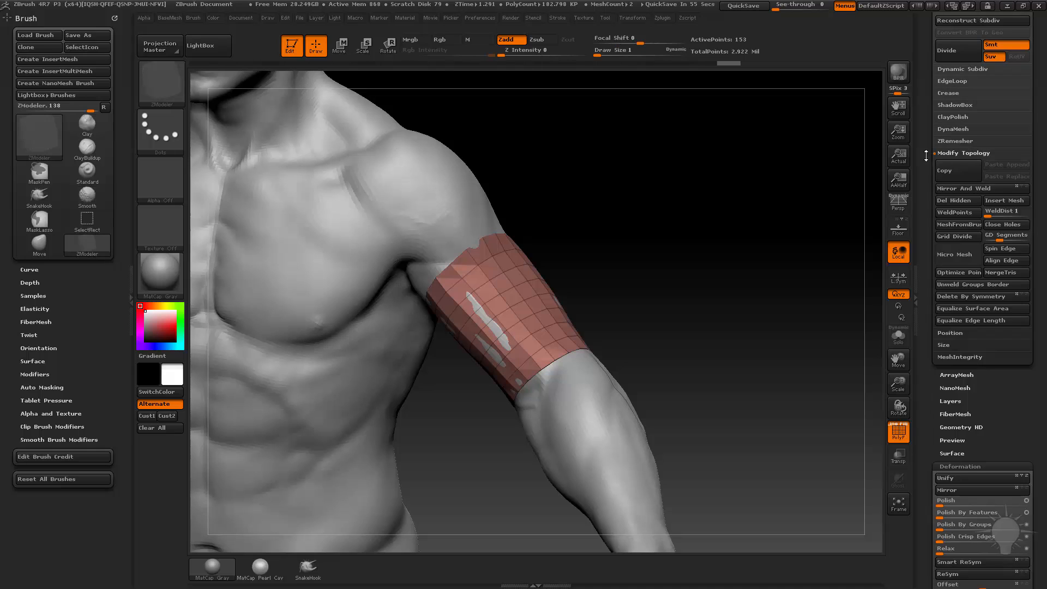
left_click_drag(926, 155, 926, 95)
left_click(951, 197)
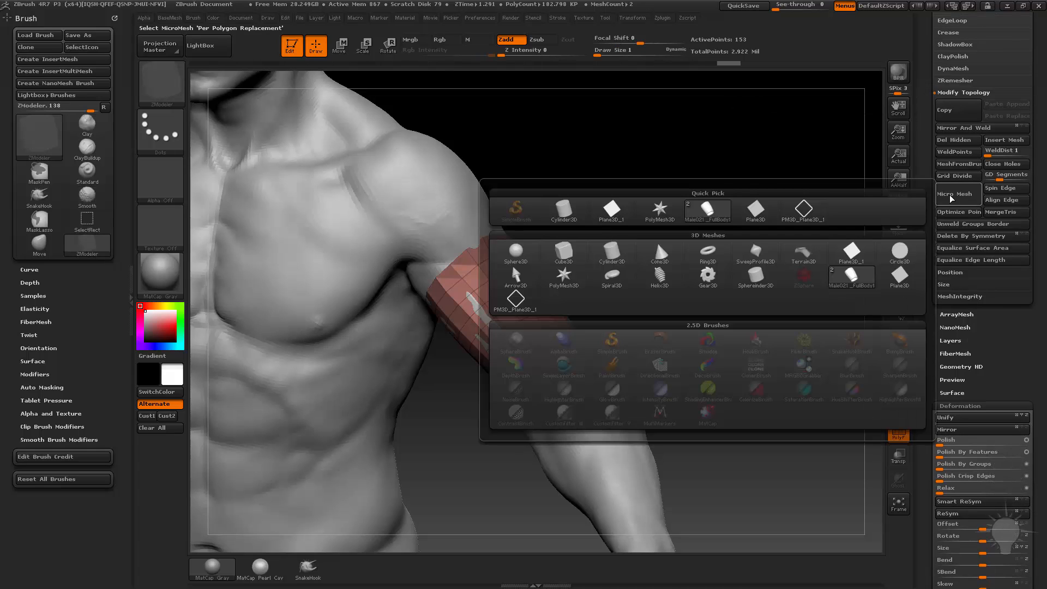
left_click(875, 223)
left_click(951, 199)
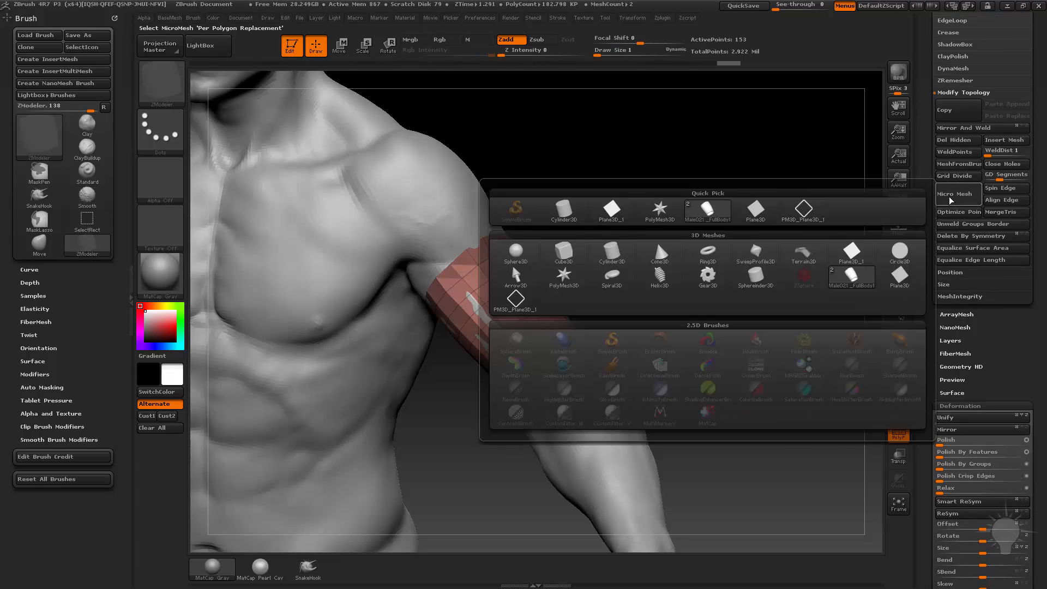
left_click(807, 217)
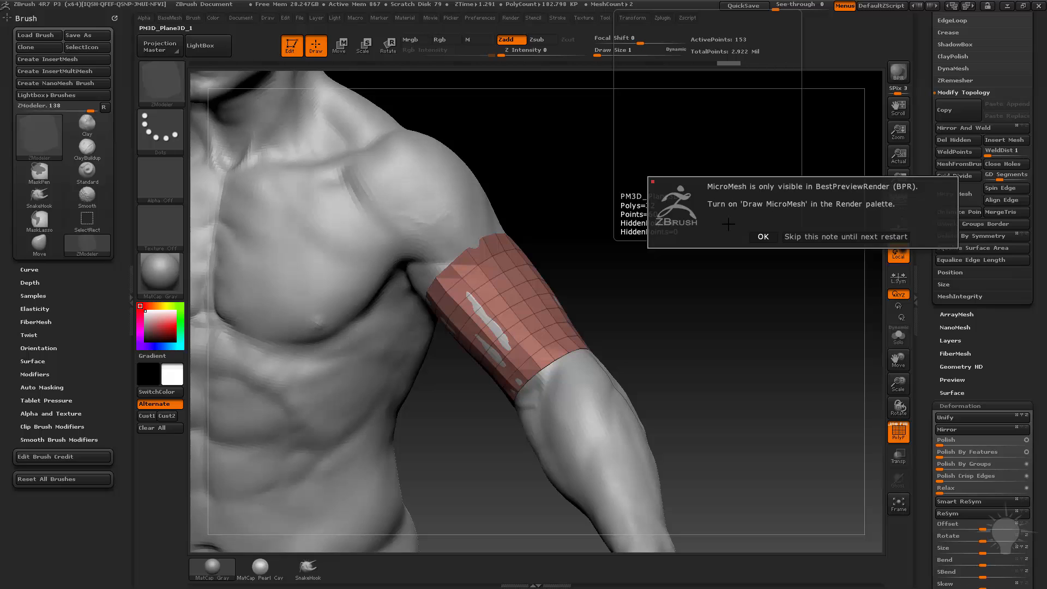
left_click(760, 236)
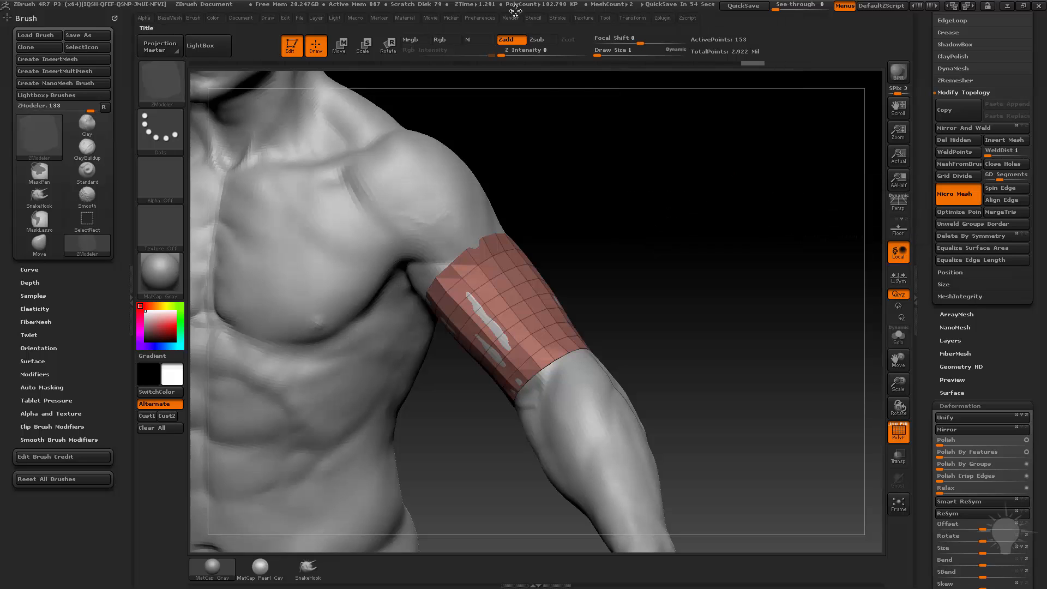
- Turn on Draw MicroMesh in the render properties
left_click(509, 18)
left_click(543, 107)
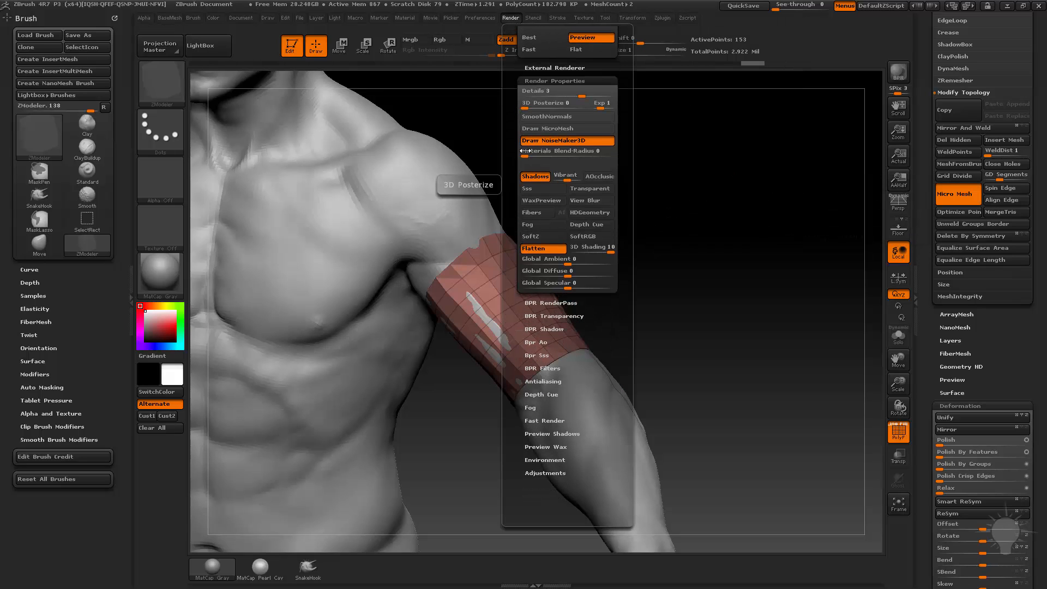
left_click(556, 132)
mouse_move(689, 164)
left_mouse_down("alt")
mouse_move(792, 235)
mouse_move(736, 229)
mouse_move(727, 154)
mouse_move(788, 173)
left_mouse_up("alt")
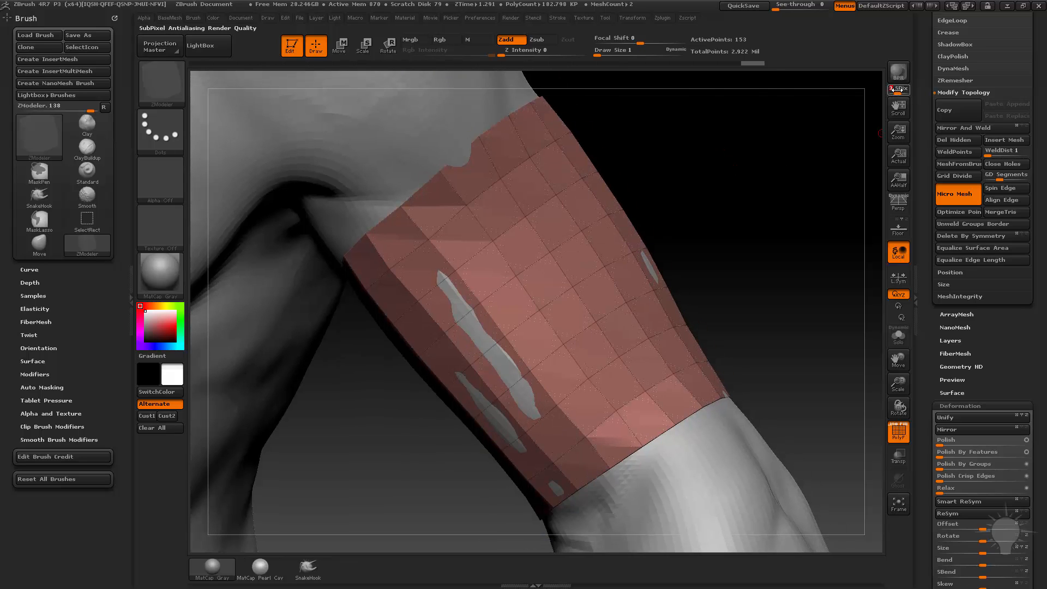
- Set SPix to 0 and render the sleeve's MicroMesh with BPR, both on the body and in Solo mode
left_click_drag(896, 92, 887, 92)
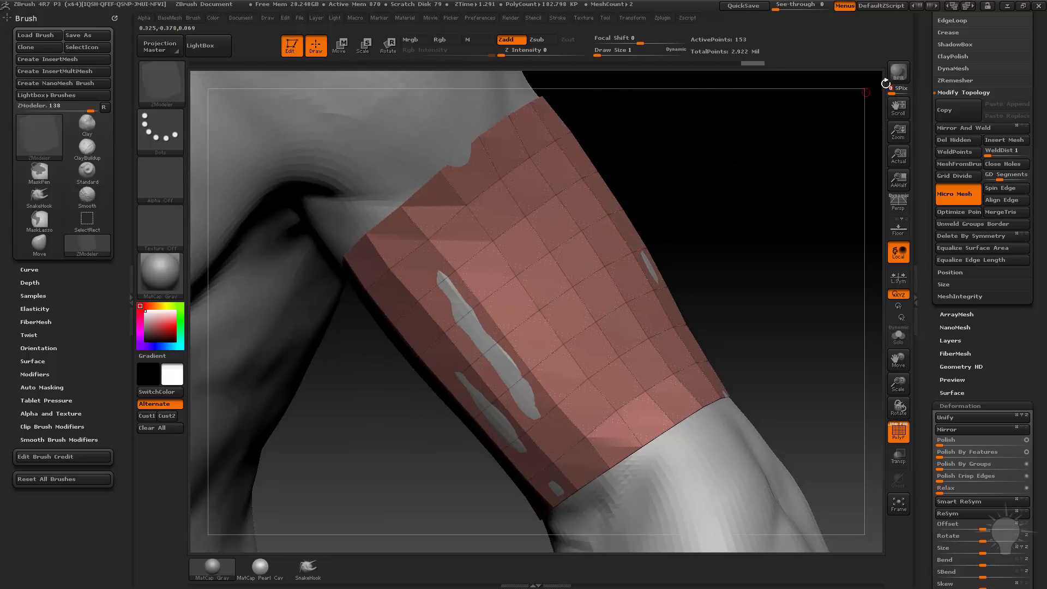
key("shift+r")
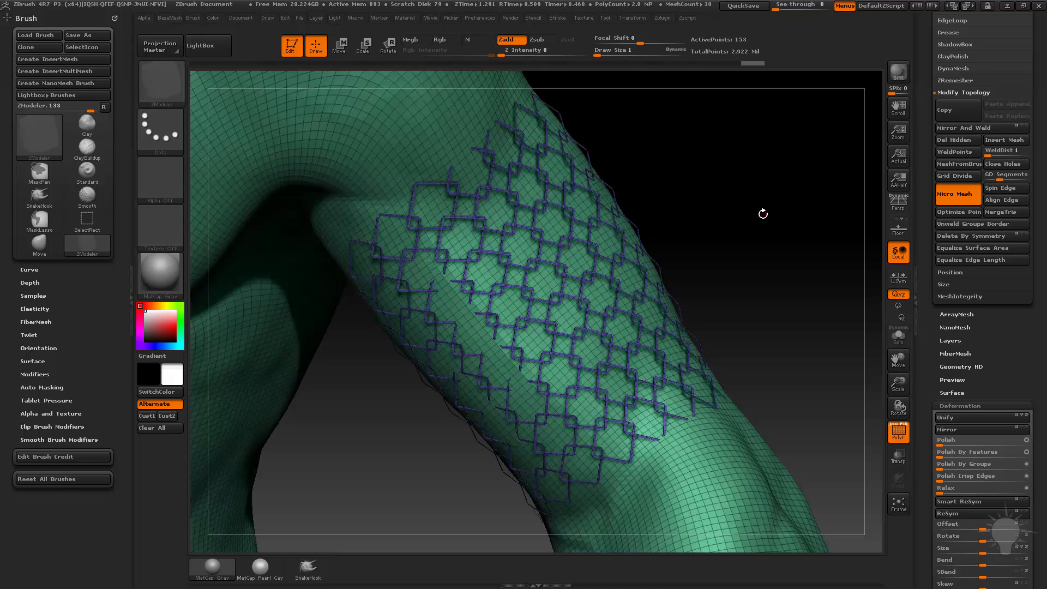
left_click(898, 335)
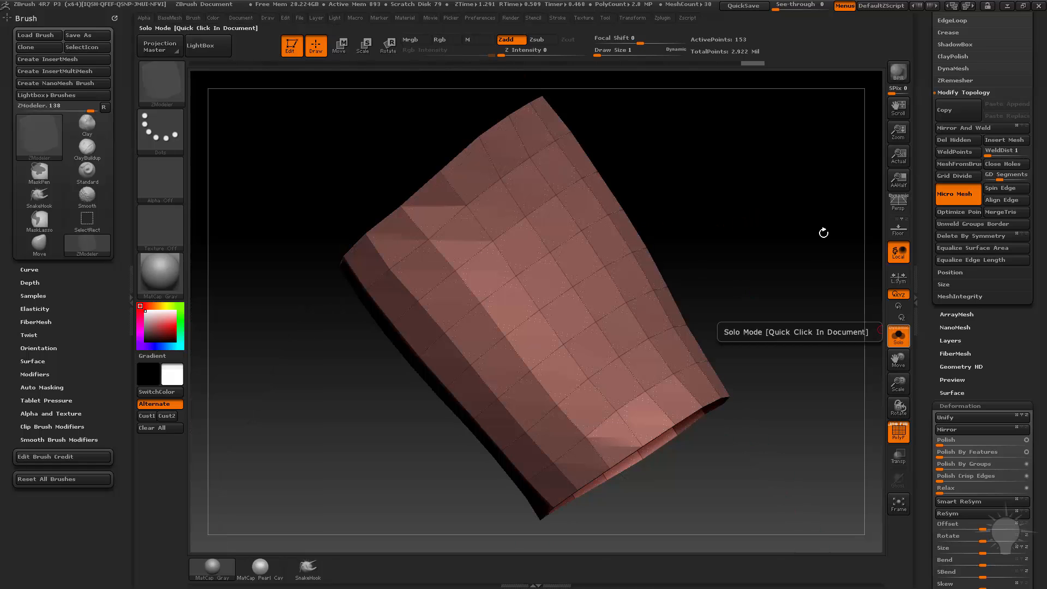
left_click(899, 75)
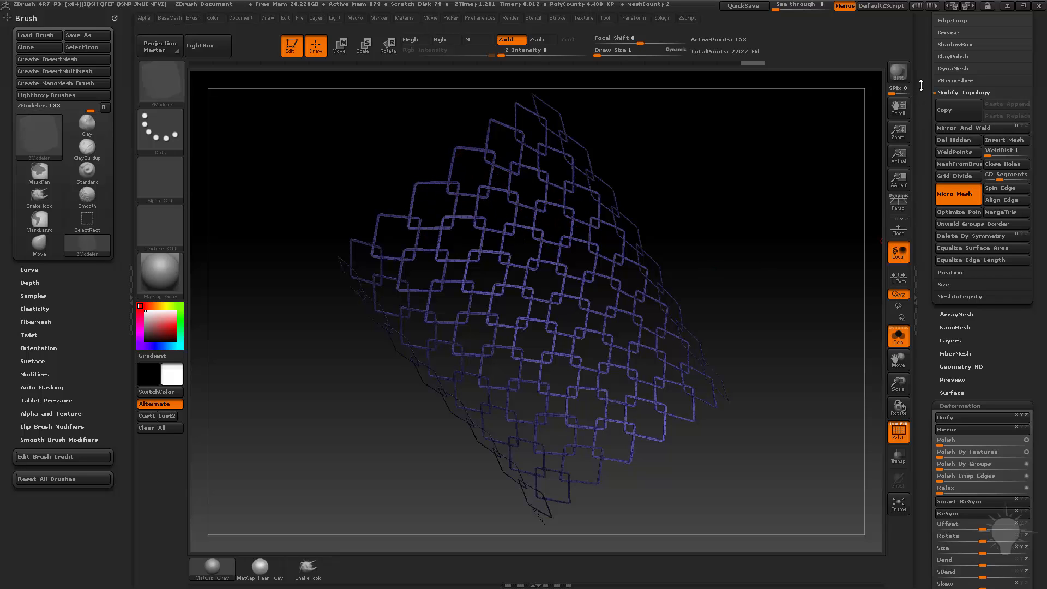
- Switch back to the PM3D_Plane3D_1 diamond frame and normalize its size with the Unify deformation
left_click_drag(921, 86, 927, 310)
left_click(958, 221)
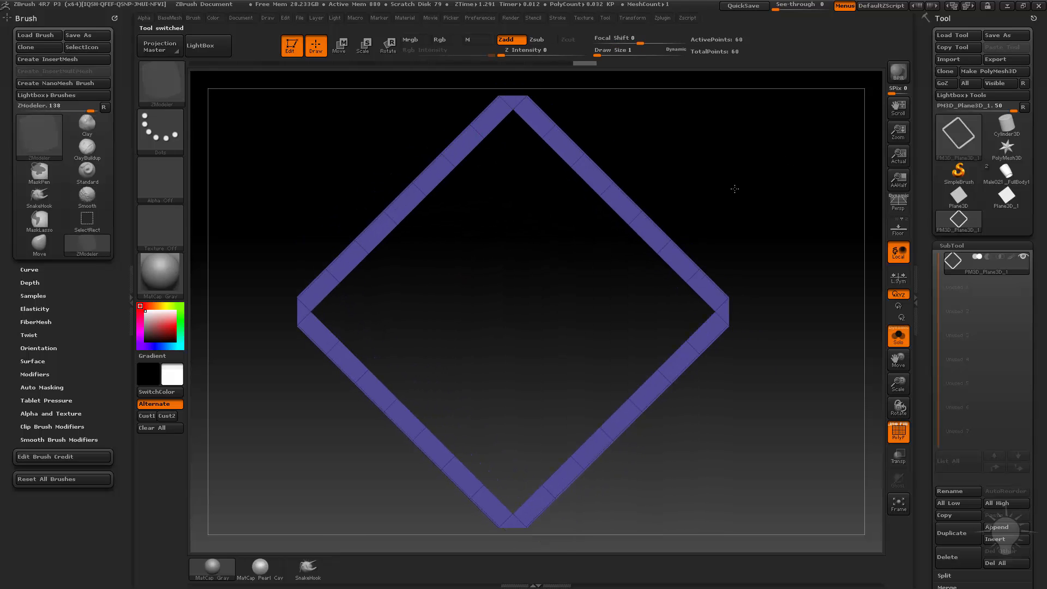
left_click_drag(921, 325, 931, 155)
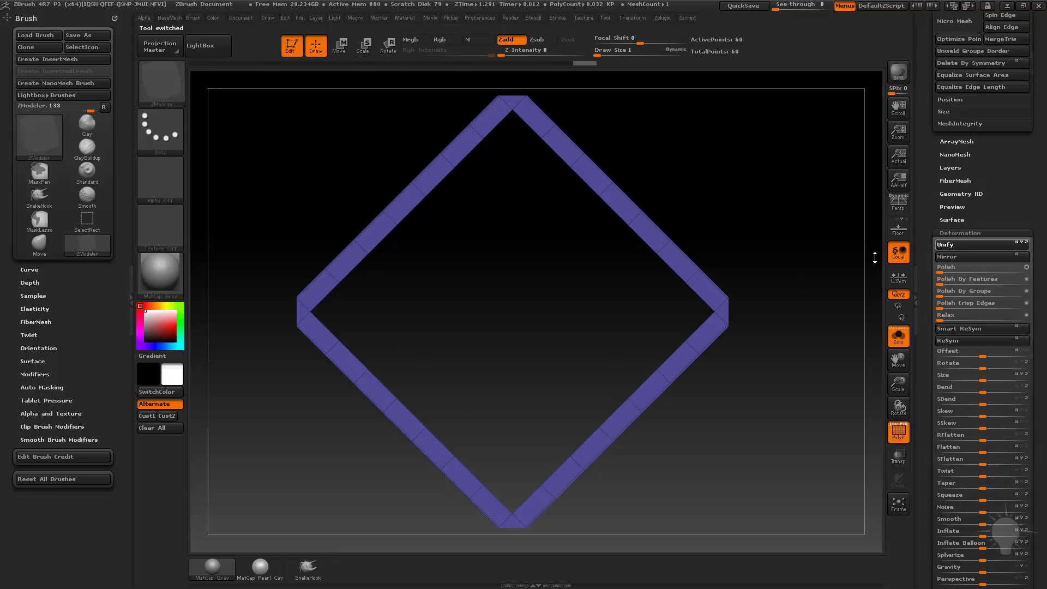
left_click_drag(938, 228, 928, 366)
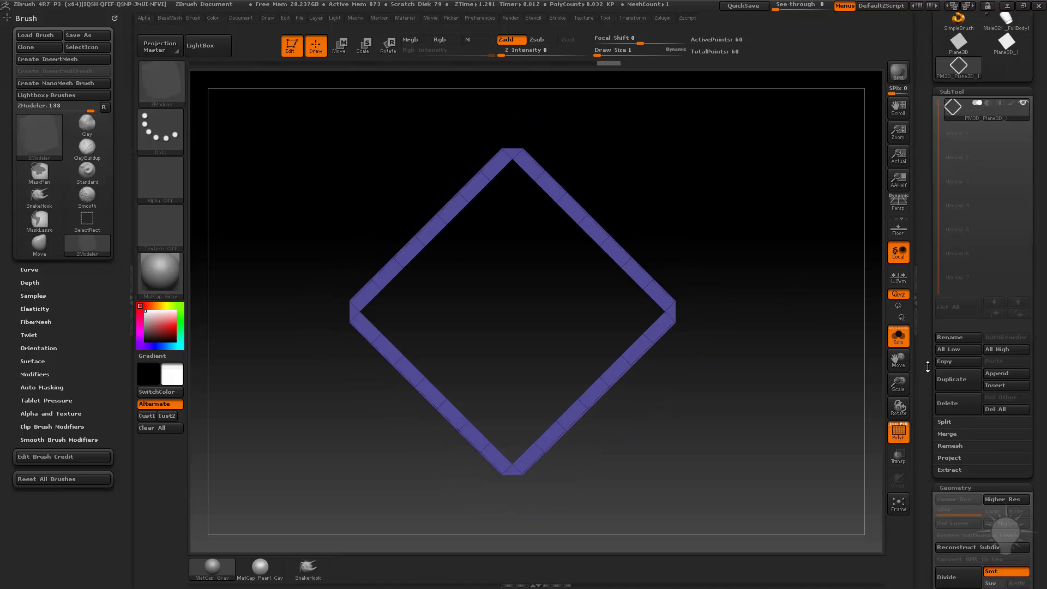
- Append a Cube3D subtool to the diamond frame, with Solo mode off and transparency on
left_click(995, 374)
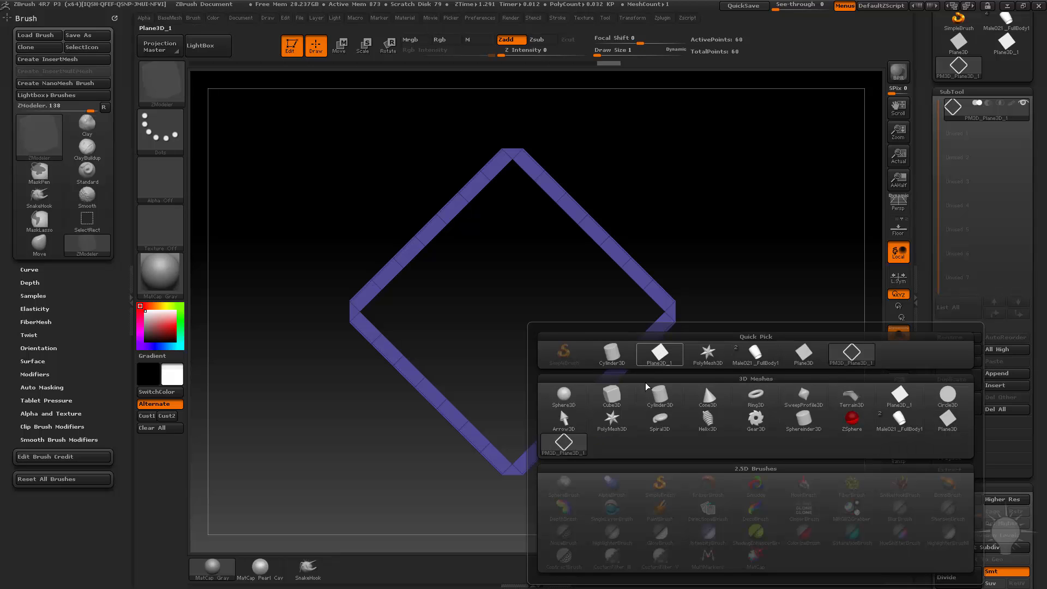
left_click(615, 403)
left_click(902, 339)
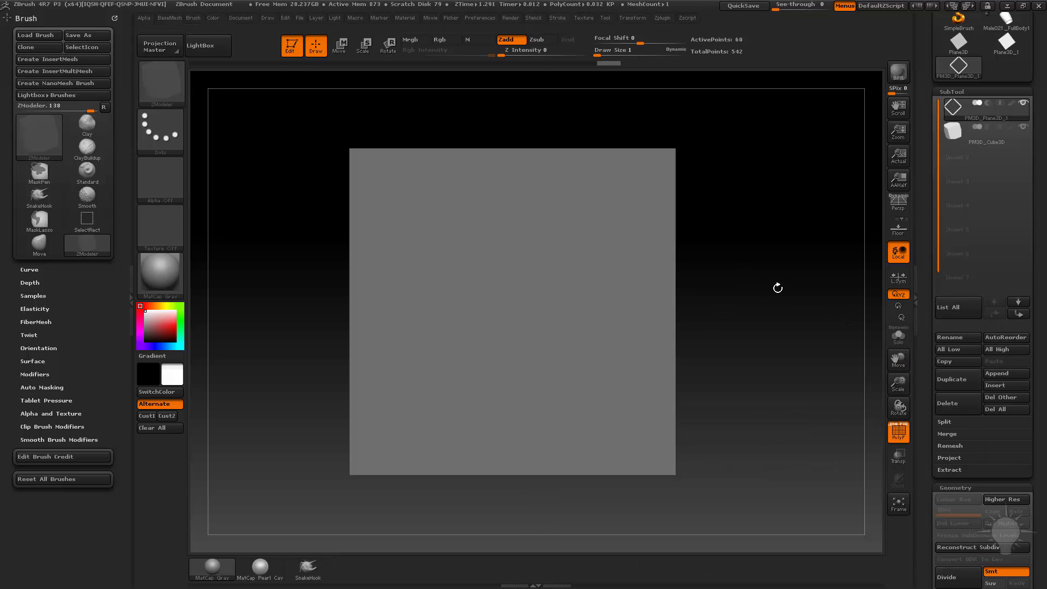
left_click_drag(778, 288, 621, 313)
left_click(898, 453)
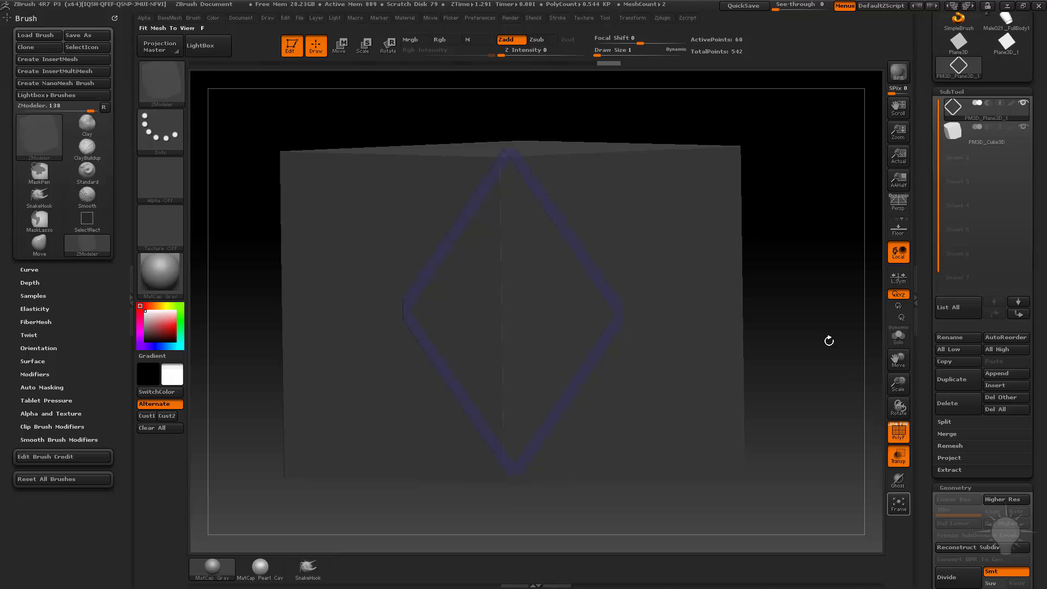
- Compare the diamond frame with the cube's outline from the front and delete the cube subtool
left_click_drag(827, 341, 554, 197)
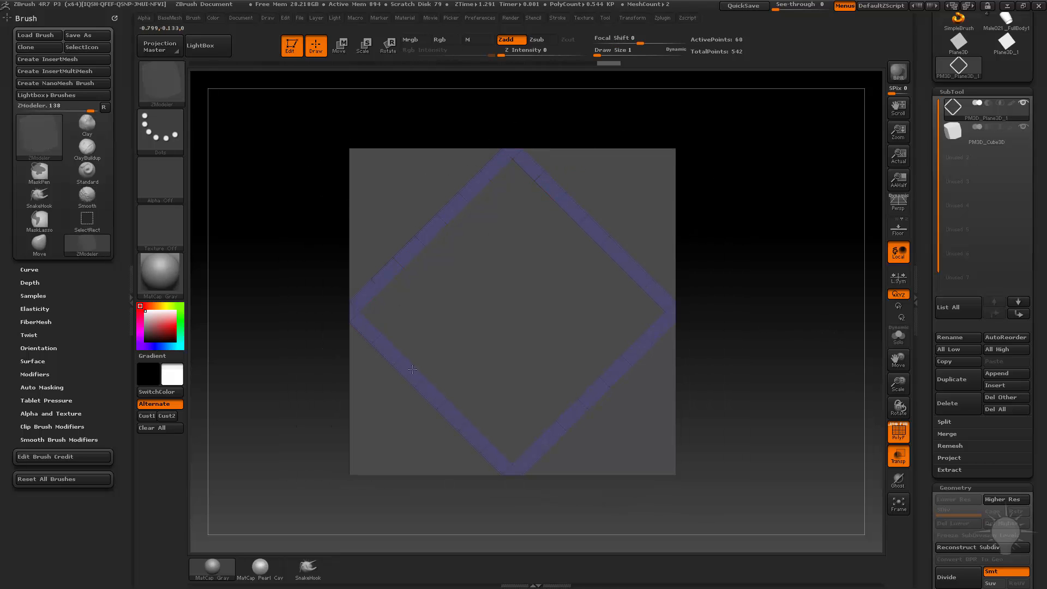
left_click_drag(709, 218, 794, 239)
left_click(649, 251, "alt")
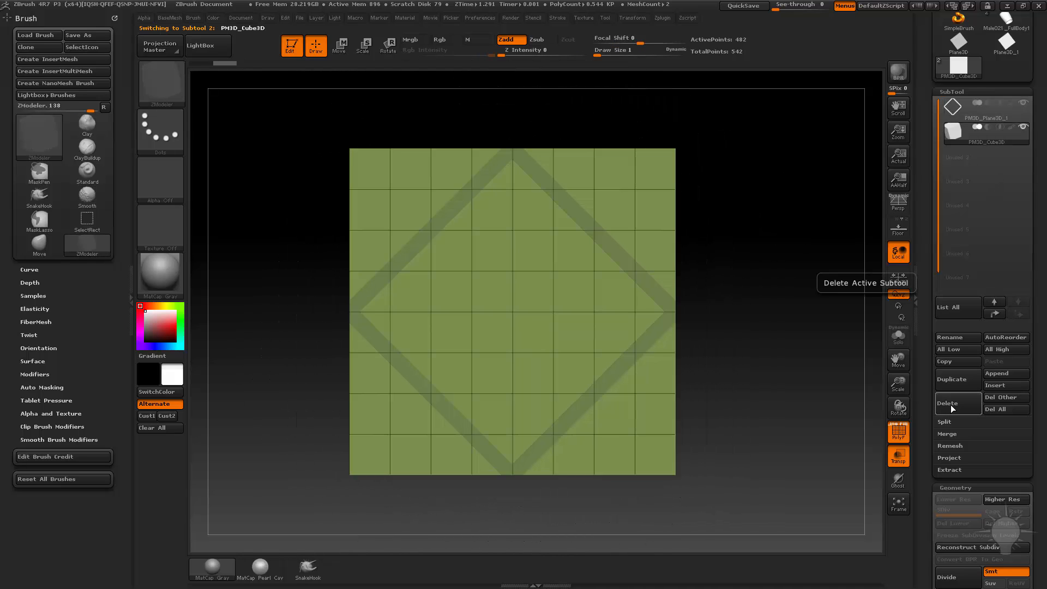
left_click(950, 404)
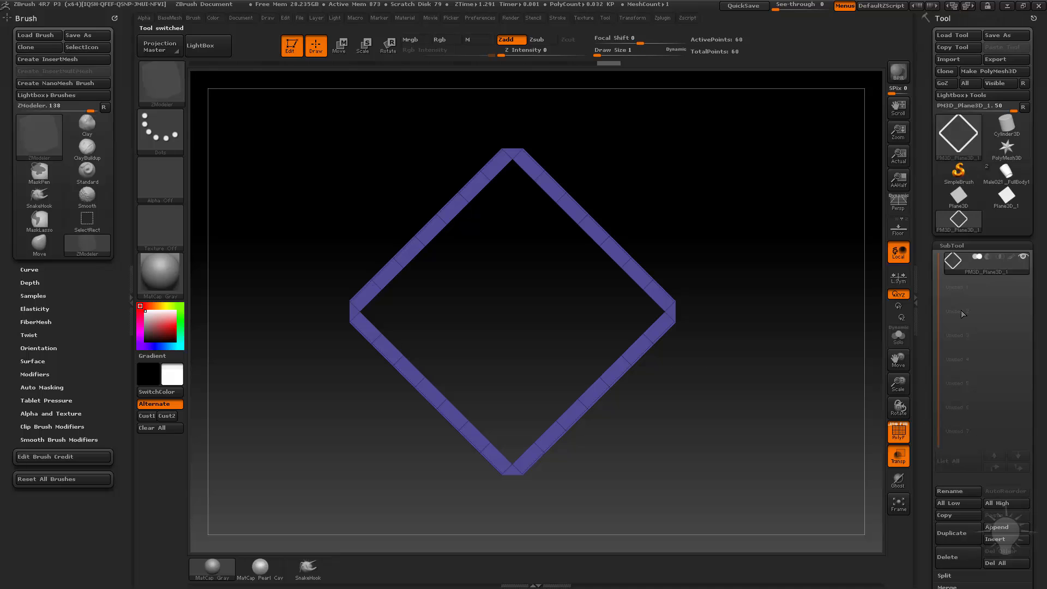
- Return to the male body tool and replace the sleeve's MicroMesh with the unified diamond frame
left_click(999, 184)
left_click_drag(706, 290, 936, 237)
left_click(958, 219)
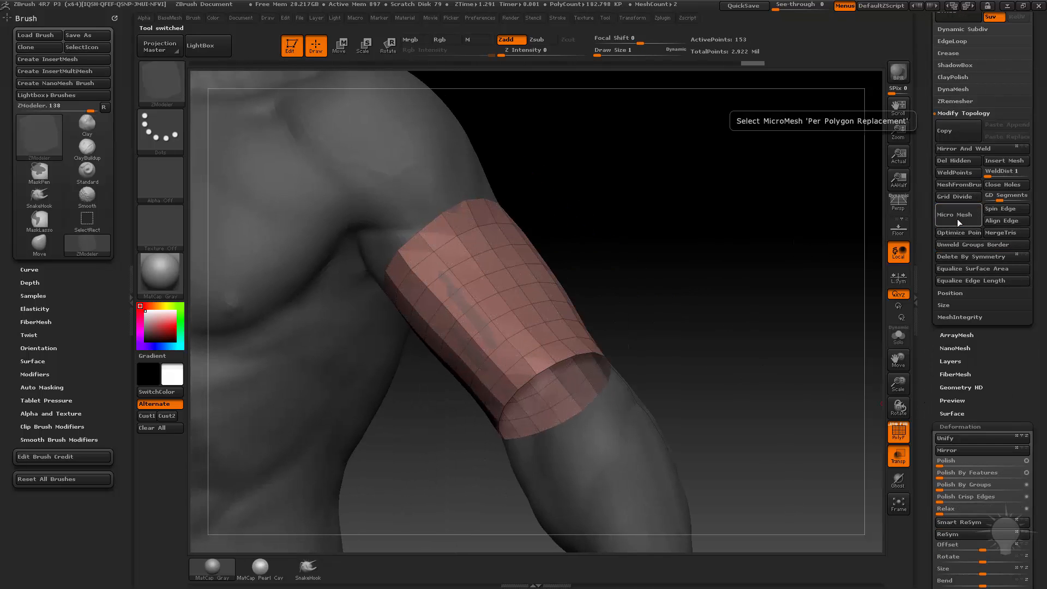
left_click(957, 219)
left_click(842, 242)
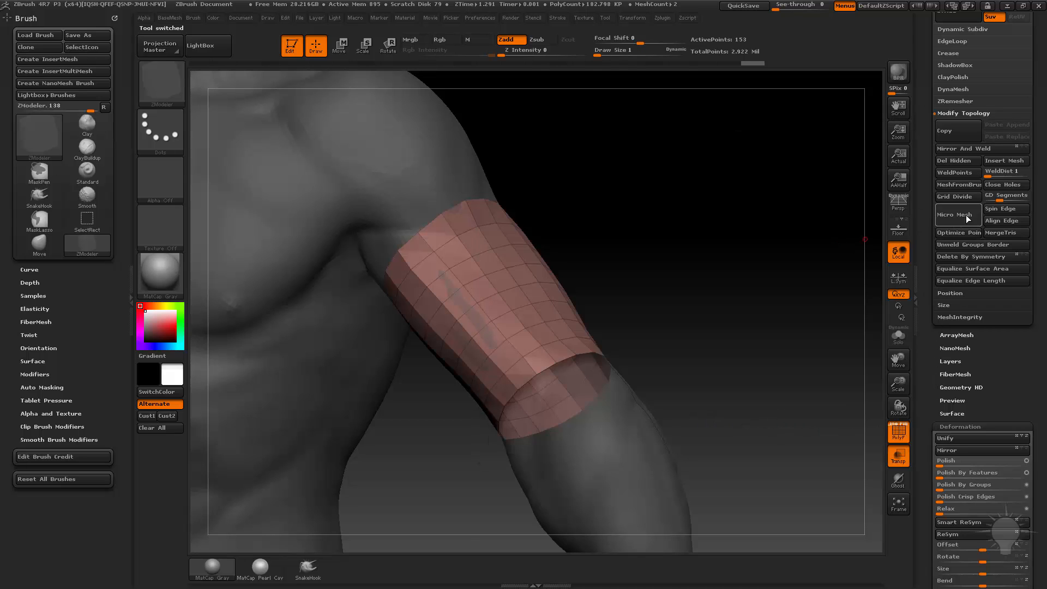
left_click(967, 216)
left_click(794, 239)
- Render the sleeve's new diamond lattice with BPR on the body, and render it again with the sleeve in Solo mode
left_click_drag(697, 215, 460, 282, "alt")
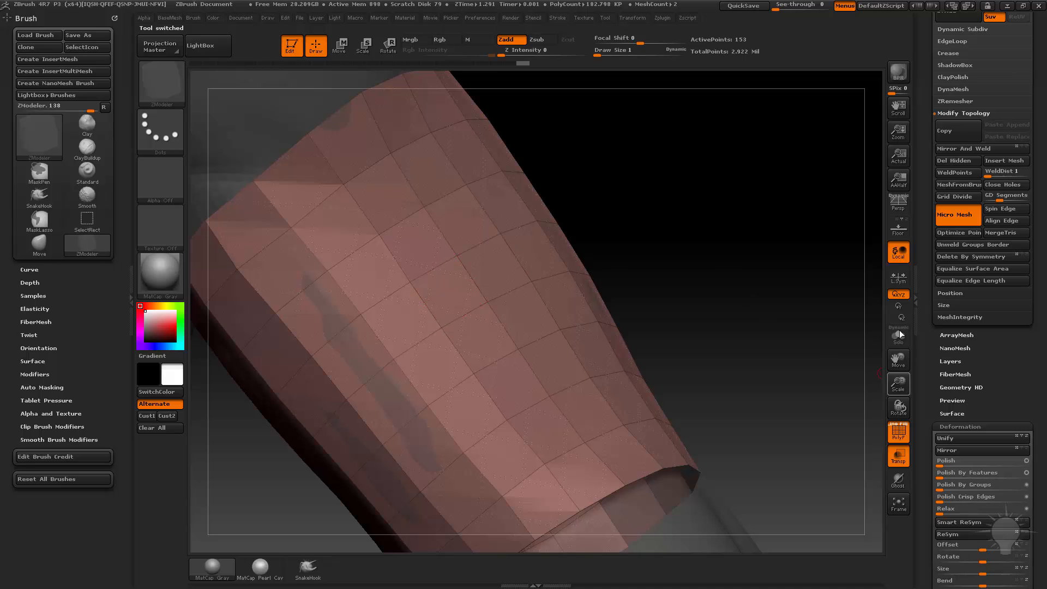
left_click(903, 80)
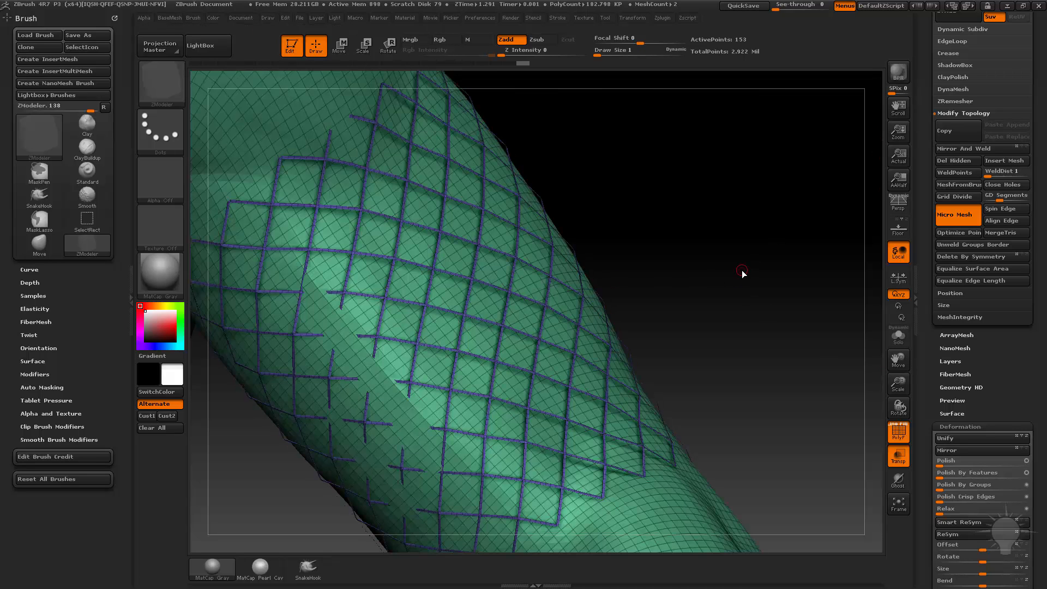
left_click(900, 340)
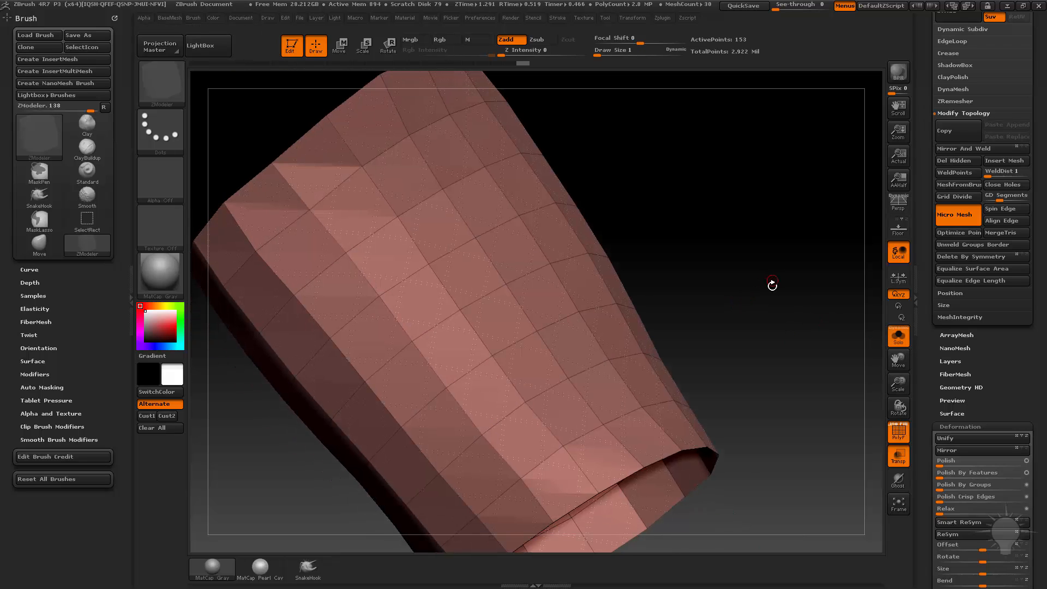
left_click(898, 70)
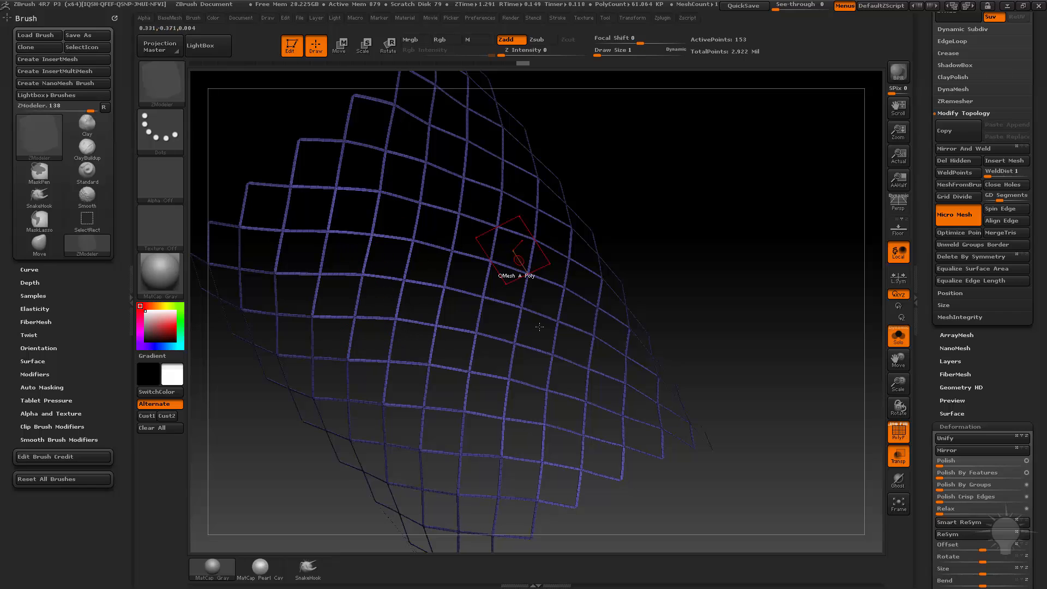
- Convert the sleeve's BPR-rendered diamond lattice to real geometry and inspect the converted mesh
scroll(923, 311, "up", 5)
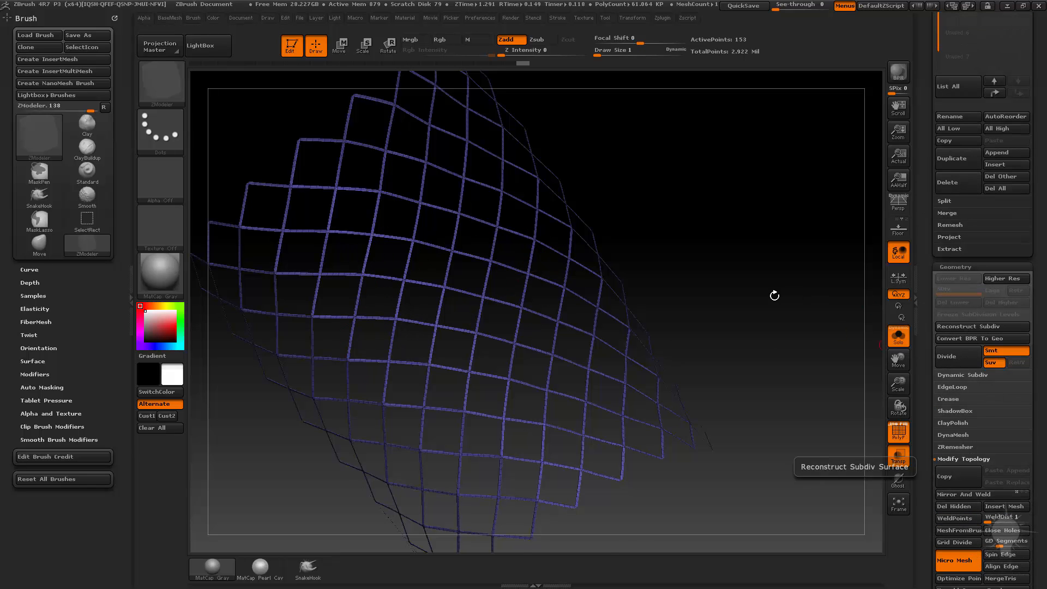
left_click(774, 286)
left_click(968, 338)
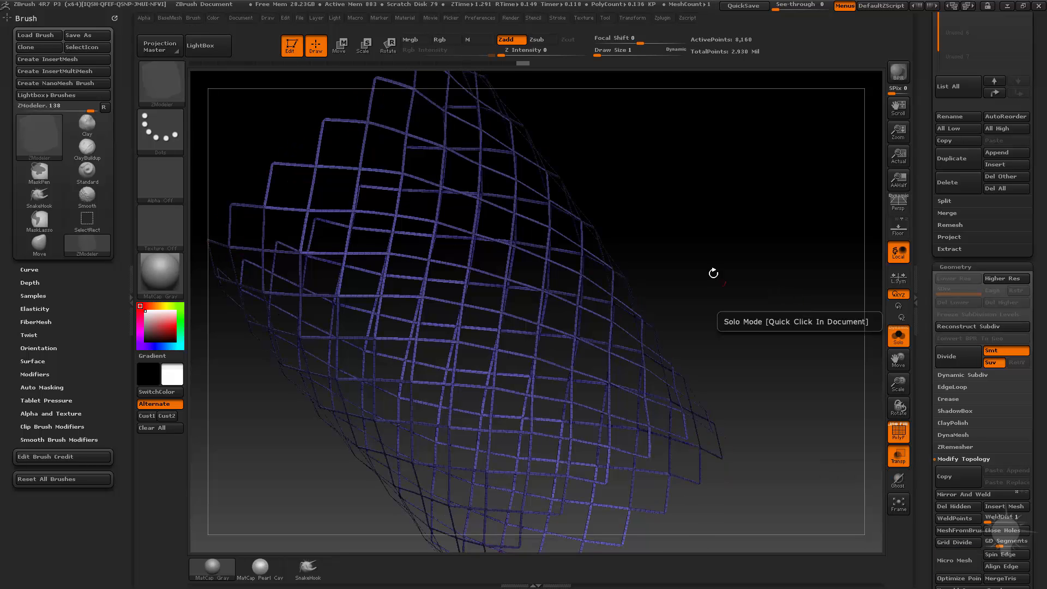
left_click(716, 281)
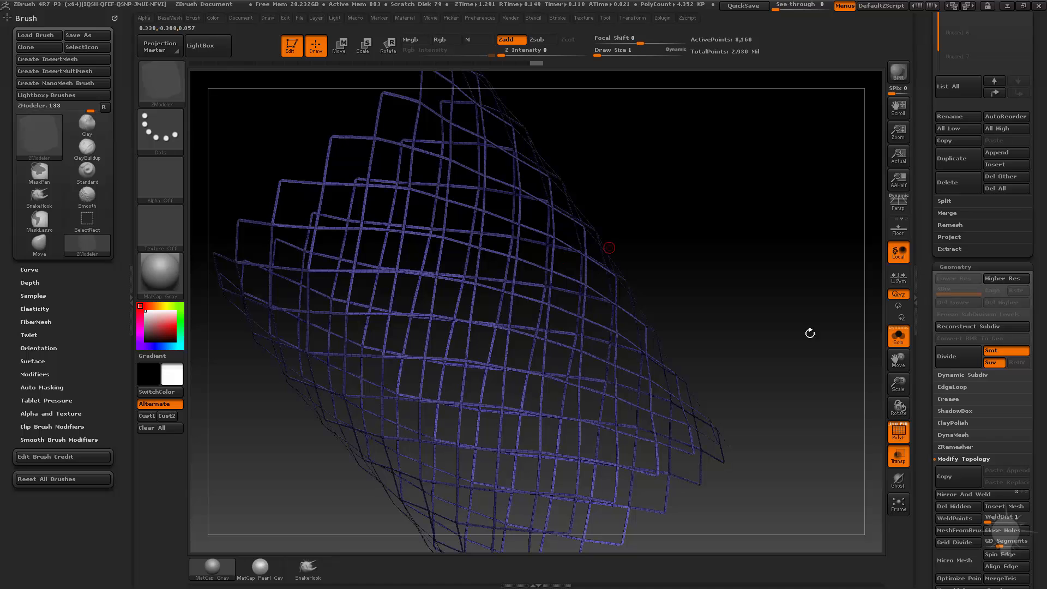
- Activate the Standard brush, set the draw size to 5 and smooth the lattice's strands
mouse_move(770, 248)
left_mouse_down()
mouse_move(744, 278)
mouse_move(710, 270)
mouse_move(747, 262)
mouse_move(752, 300)
mouse_move(750, 289)
left_mouse_up()
key("b")
key("s")
key("t")
key("s")
key("shift")
key("s")
left_click_drag(581, 382, 585, 381)
key("shift")
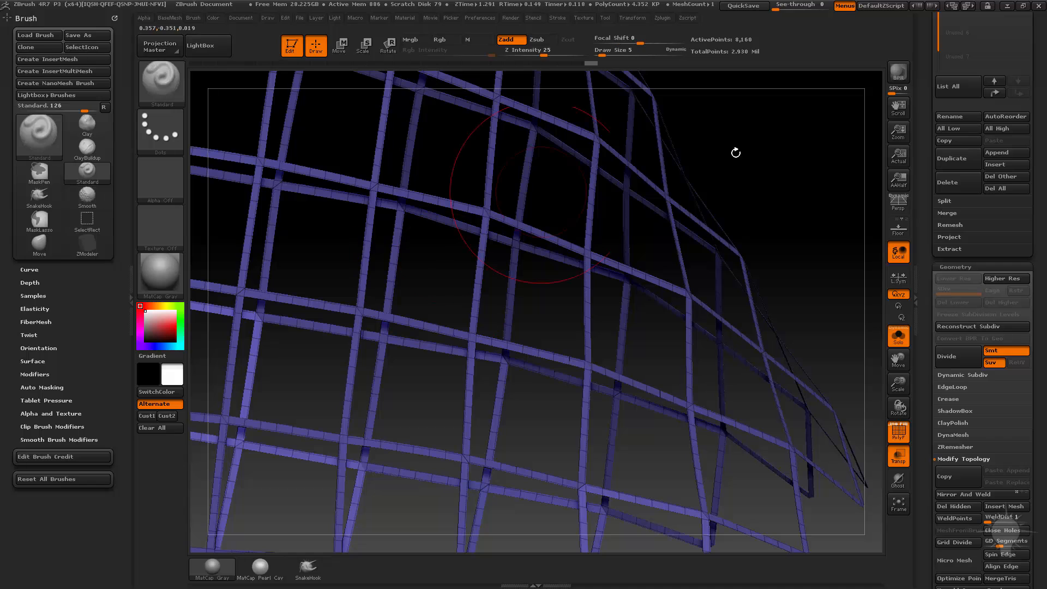
- Reduce the draw size to 2 and smooth more of the lattice's strands near the sleeve's outer edge
left_click_drag(736, 155, 706, 201)
key("s")
left_click_drag(705, 201, 701, 201)
key("shift")
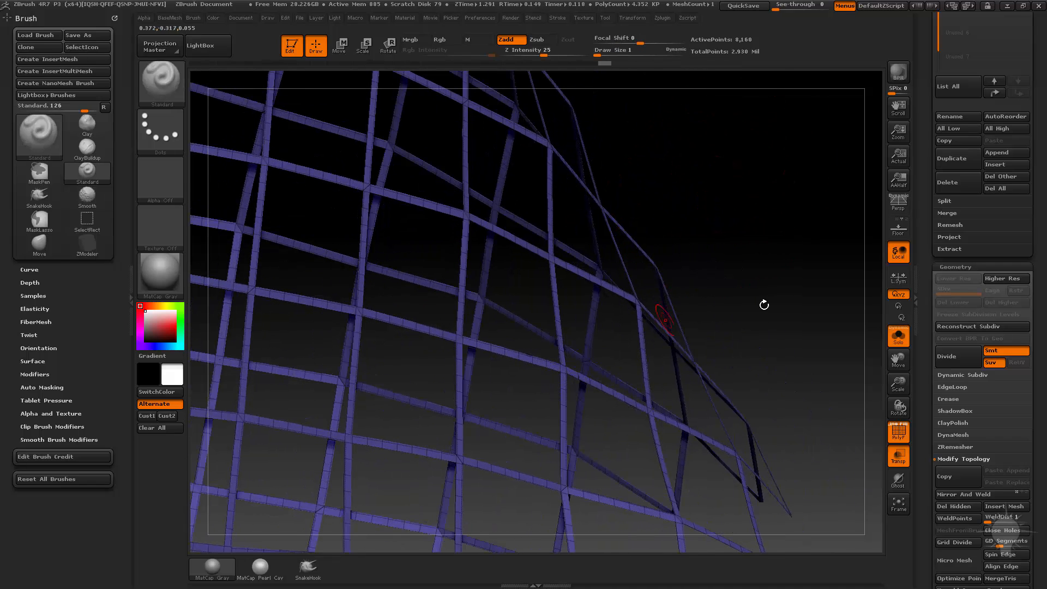
left_click_drag(764, 304, 736, 305, "alt")
key("s")
left_click_drag(558, 387, 561, 387)
key("shift")
left_click_drag(736, 354, 731, 343, "alt")
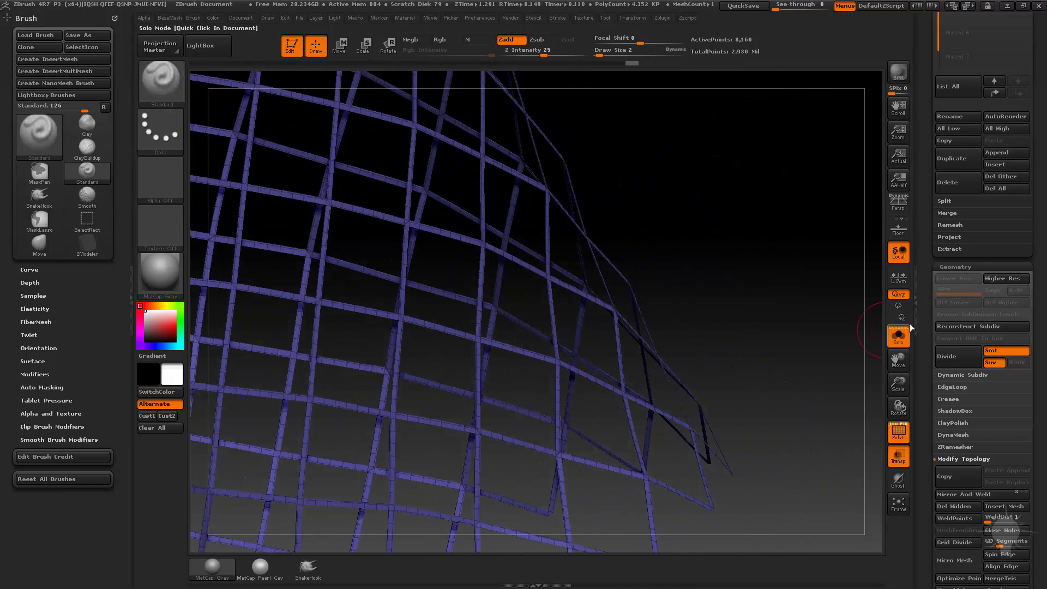
- Weld the coincident points of the converted lattice mesh
left_click_drag(922, 321, 925, 247)
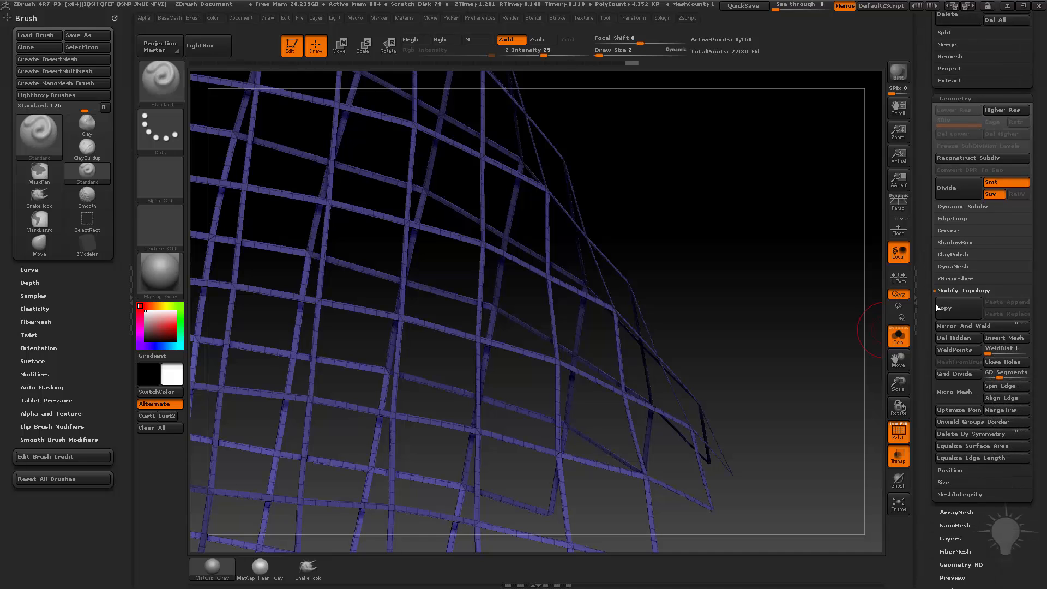
left_click(945, 347)
left_click_drag(742, 275, 402, 195, "alt")
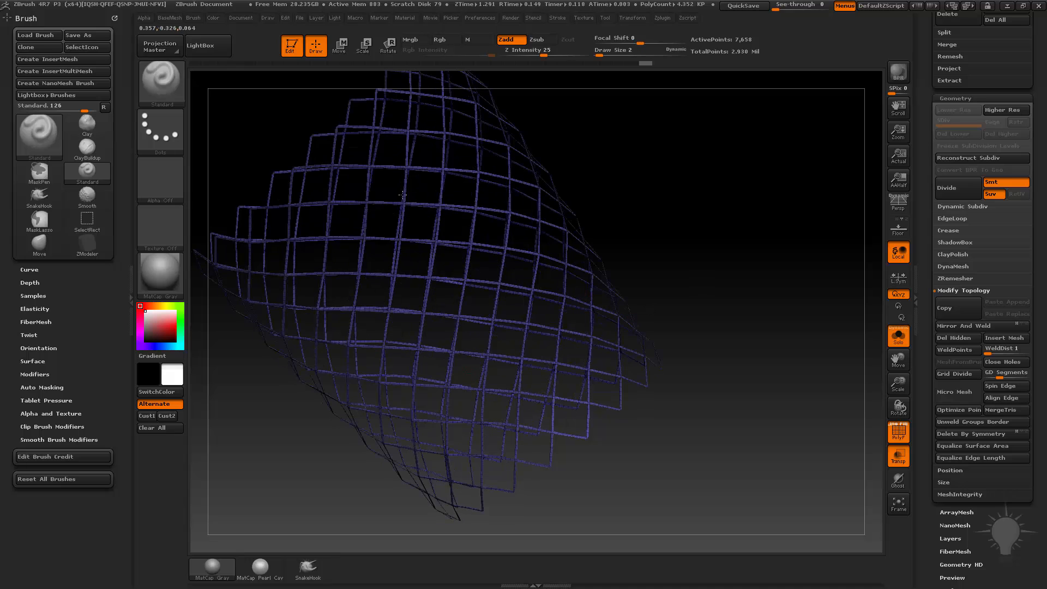
- Extrude the flat lattice strands with ZModeler, using the Extrude polygon action on the Polygroup All target, to give them thickness
mouse_move(671, 283)
left_mouse_down()
mouse_move(742, 232)
mouse_move(736, 363)
left_mouse_up()
key("b")
key("z")
key("m")
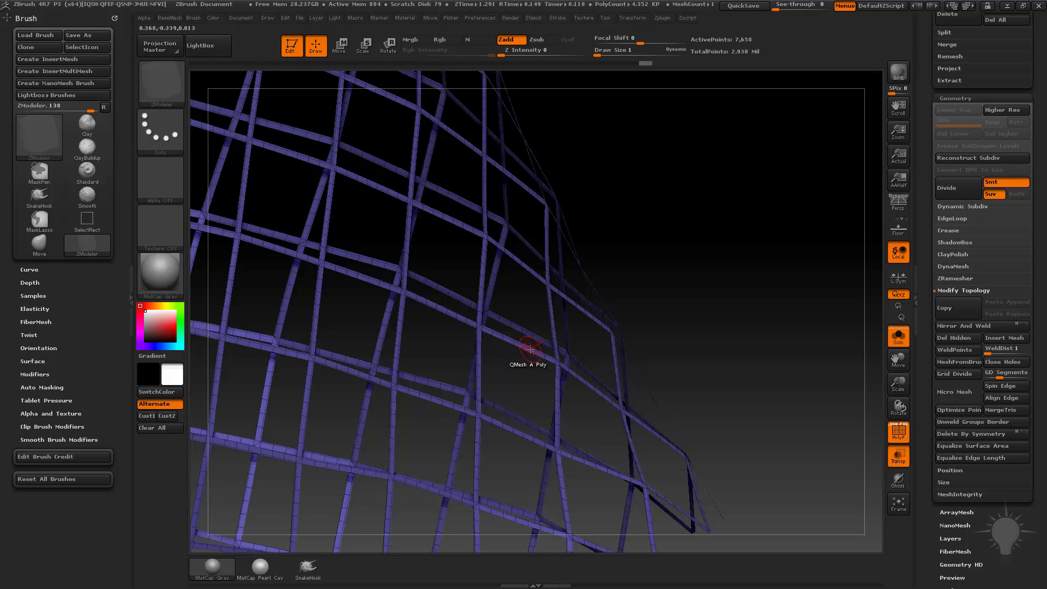
key("space")
key("space")
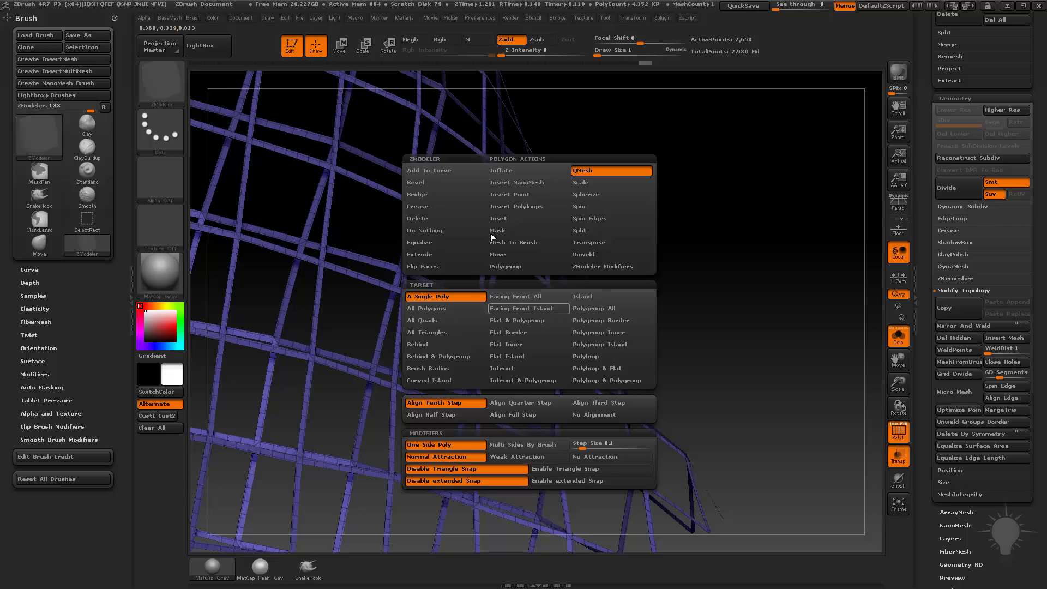
left_click(436, 254)
key("space")
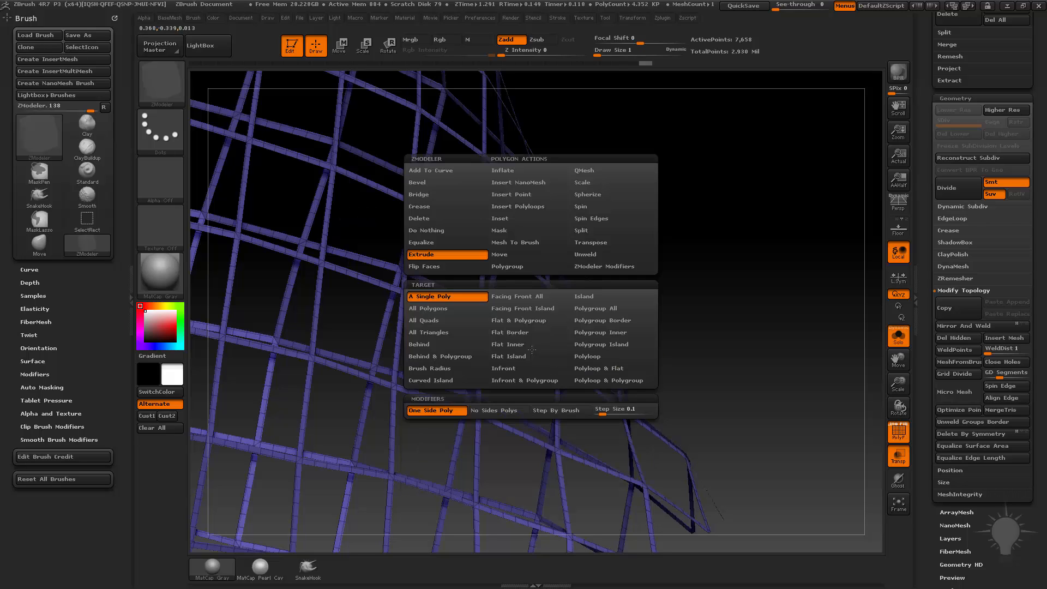
left_click(612, 308)
left_click(449, 311)
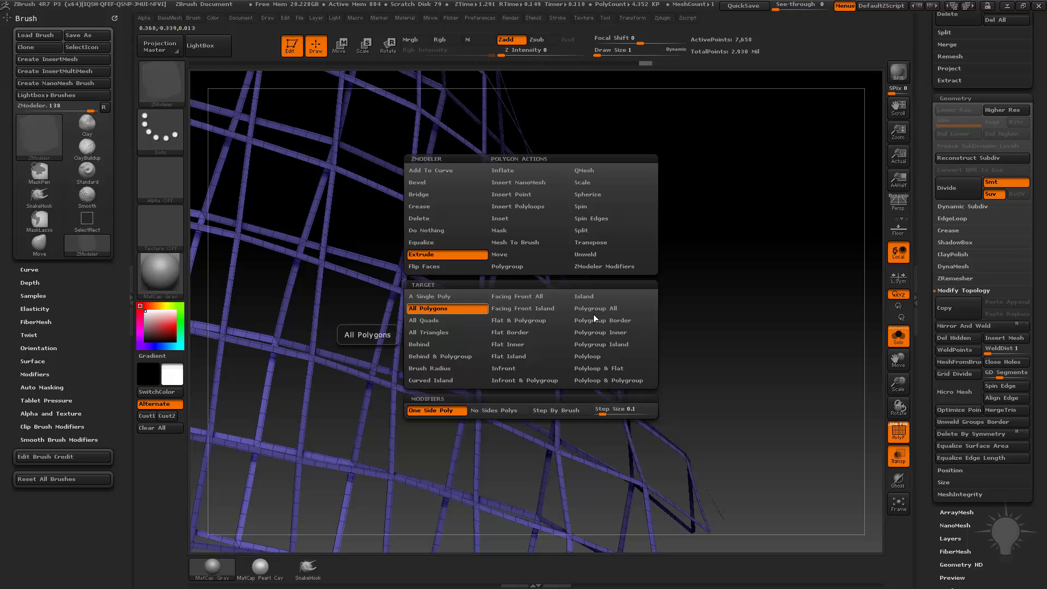
left_click(595, 309)
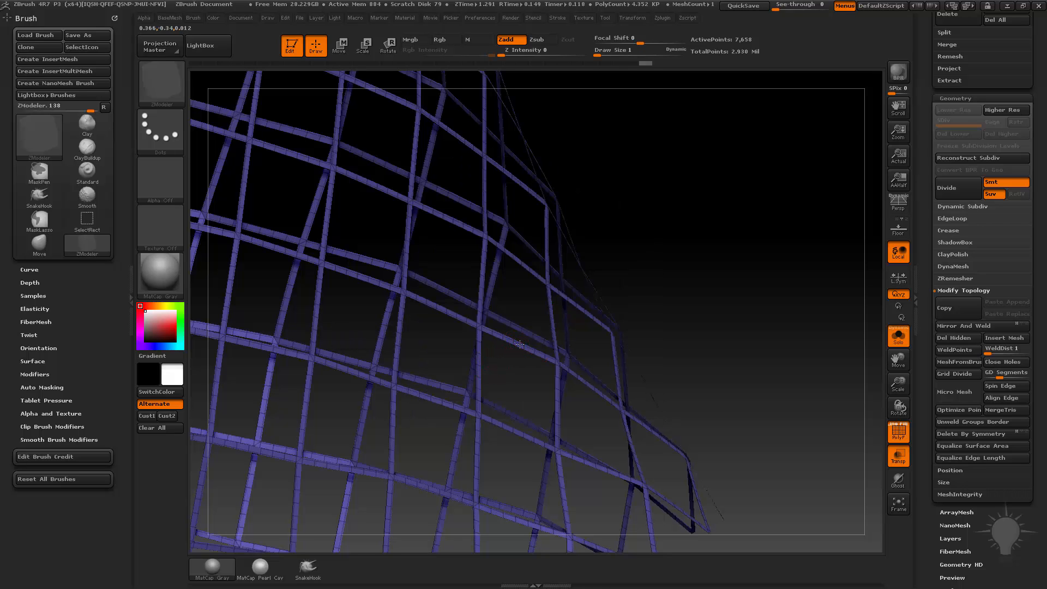
left_click_drag(519, 344, 540, 330)
left_click_drag(766, 306, 762, 361)
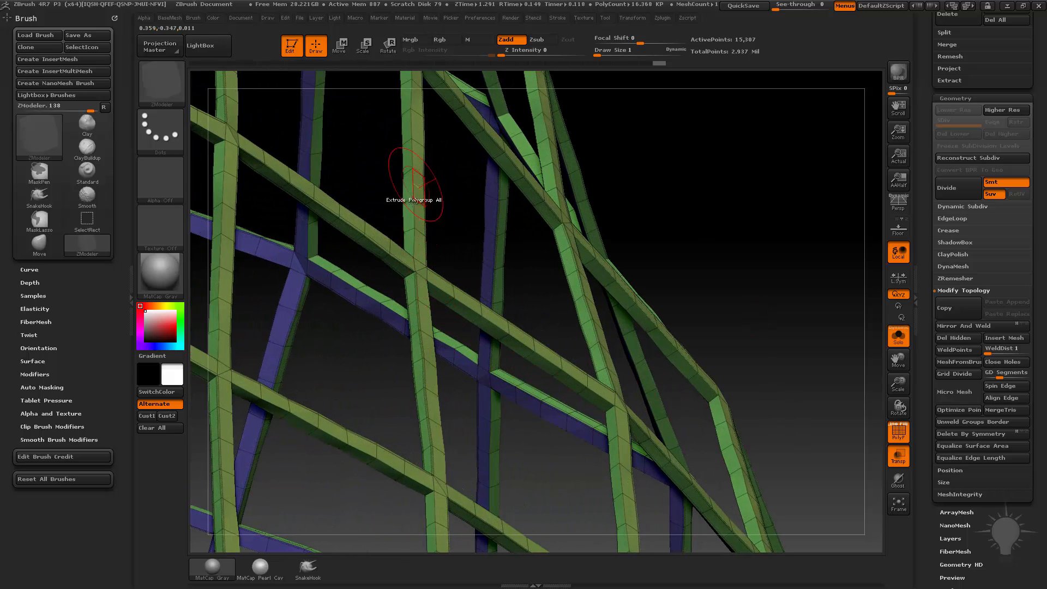
left_click_drag(765, 299, 750, 262, "alt")
- Crease the lattice's polygroup borders and turn off the polyframe and transparency display
key("2")
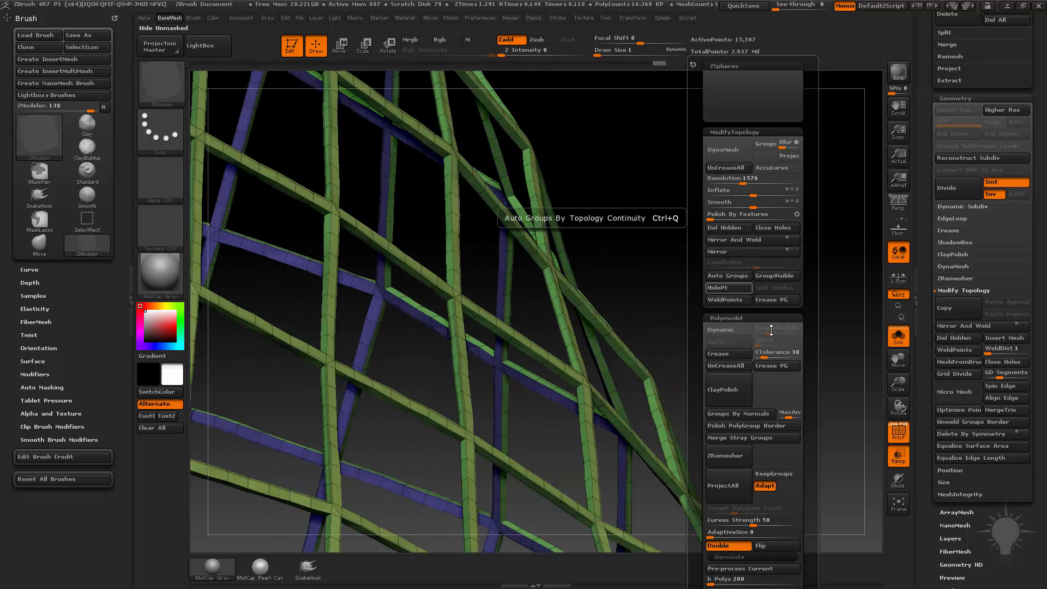
left_click(783, 371)
mouse_move(928, 351)
left_mouse_down()
mouse_move(927, 330)
mouse_move(928, 357)
left_mouse_up()
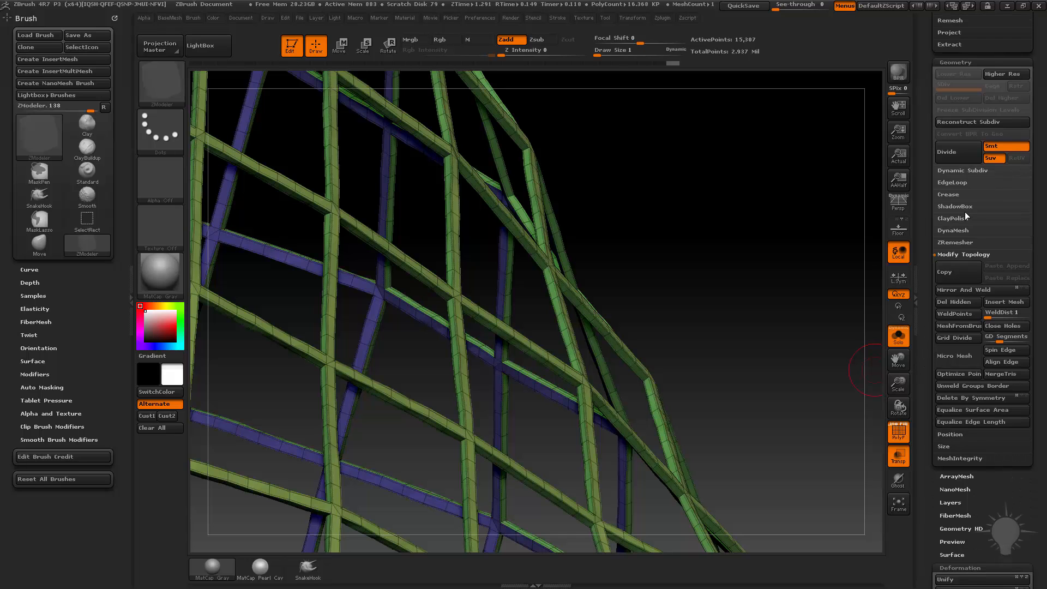
left_click(948, 194)
left_click_drag(771, 280, 657, 174, "alt")
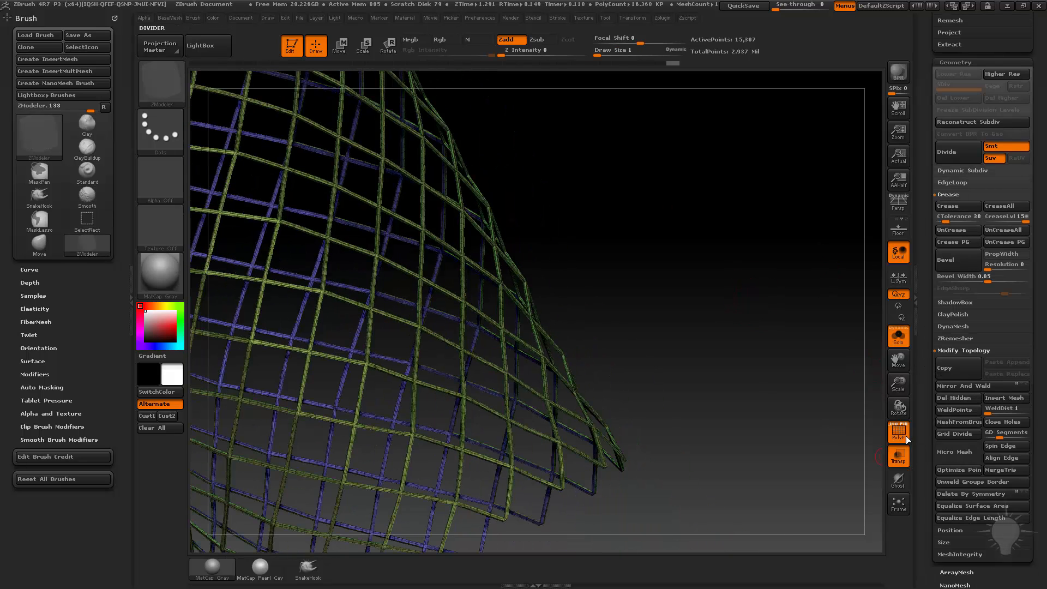
left_click(906, 436)
left_click_drag(806, 413, 698, 341)
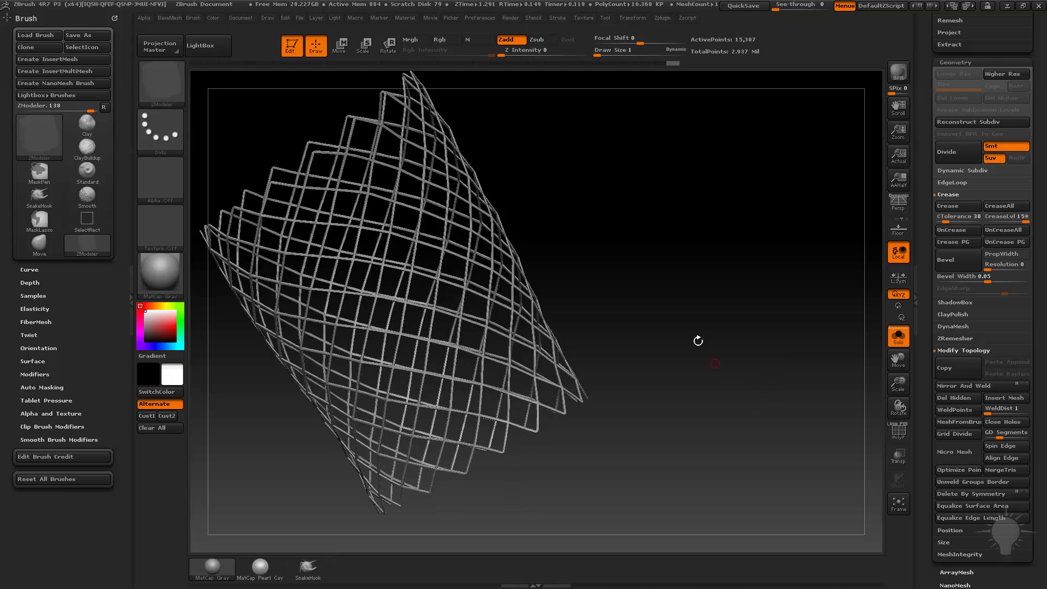
- Try subdividing the creased lattice once and inspect its strands up close
key("ctrl+d")
left_click_drag(668, 201, 733, 382, "alt")
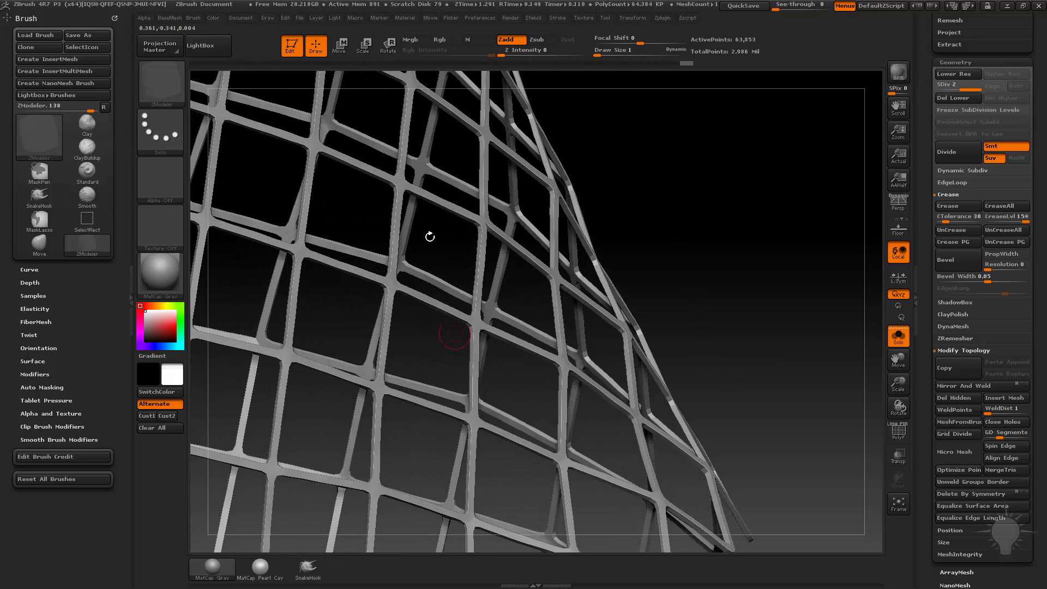
key("shift+d")
- Clear the lattice's creases, subdivide it once and turn off Solo mode to show it on the arm
left_click_drag(789, 298, 816, 319)
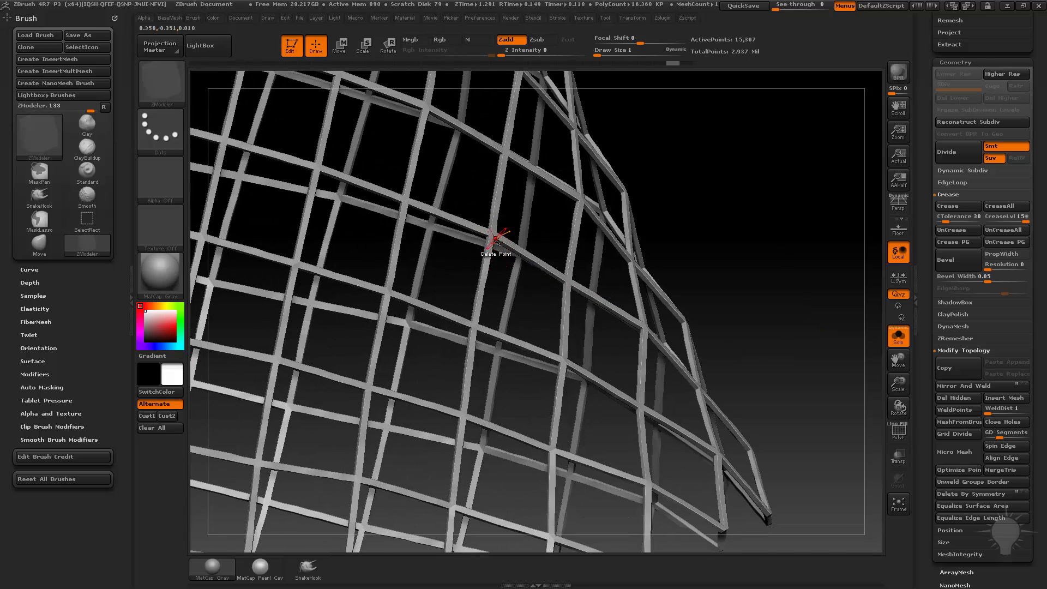
left_click_drag(807, 264, 402, 279)
left_click_drag(655, 355, 727, 220)
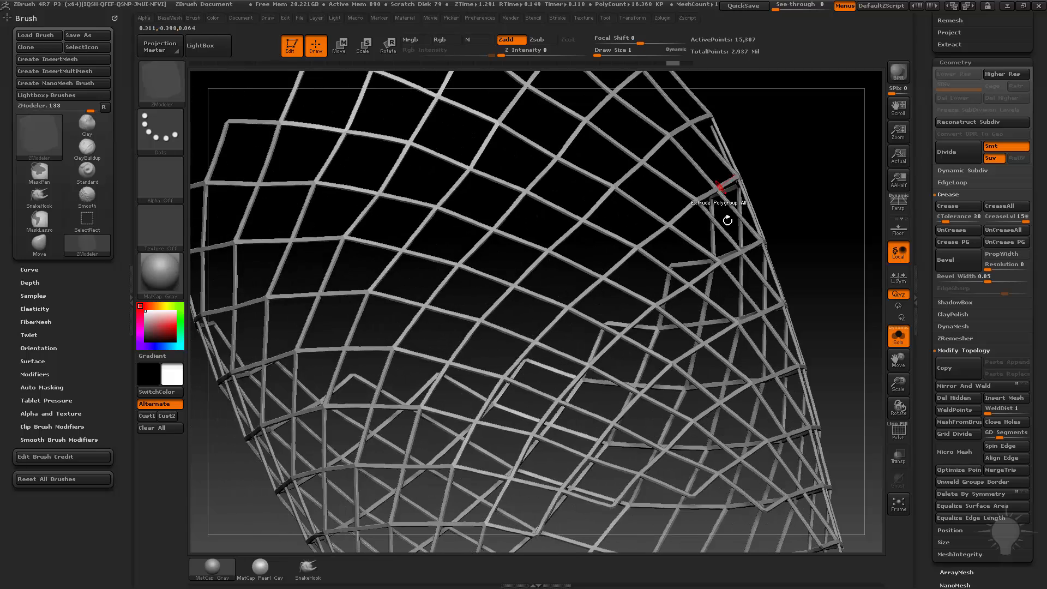
left_click_drag(808, 249, 759, 236)
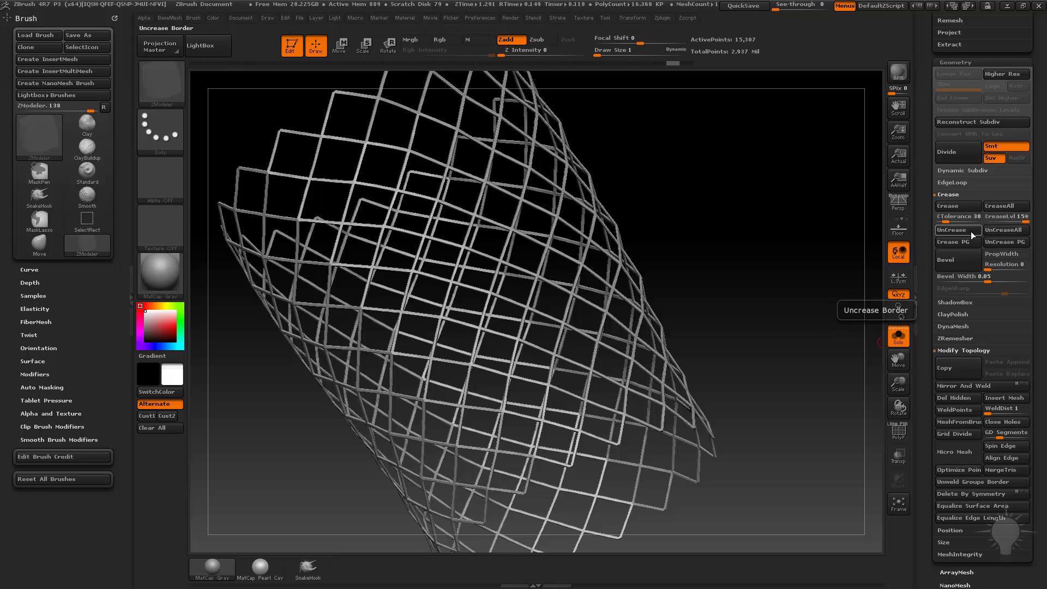
left_click_drag(758, 208, 753, 219)
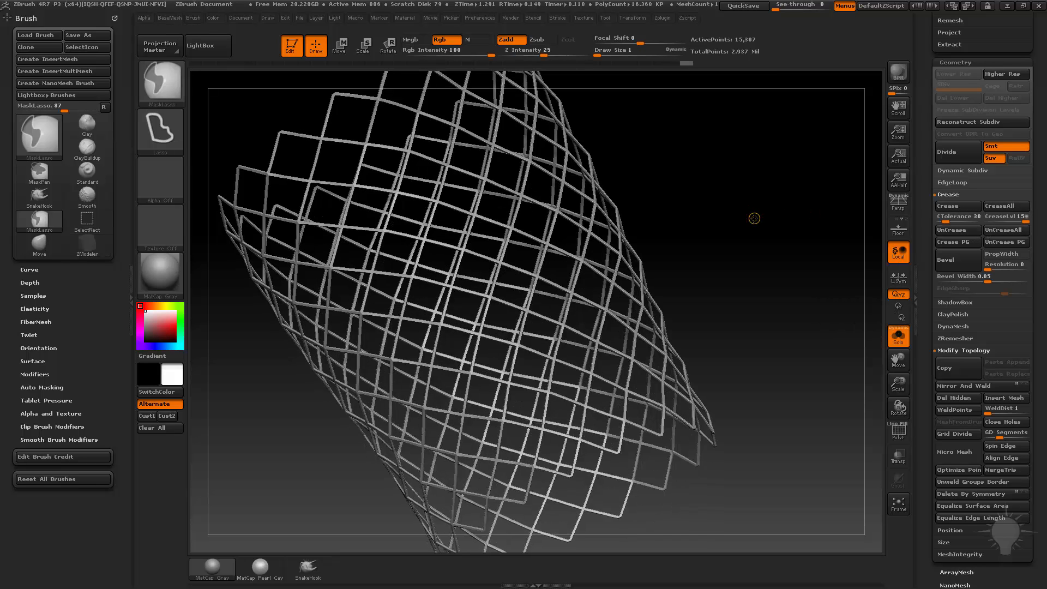
key("ctrl+d")
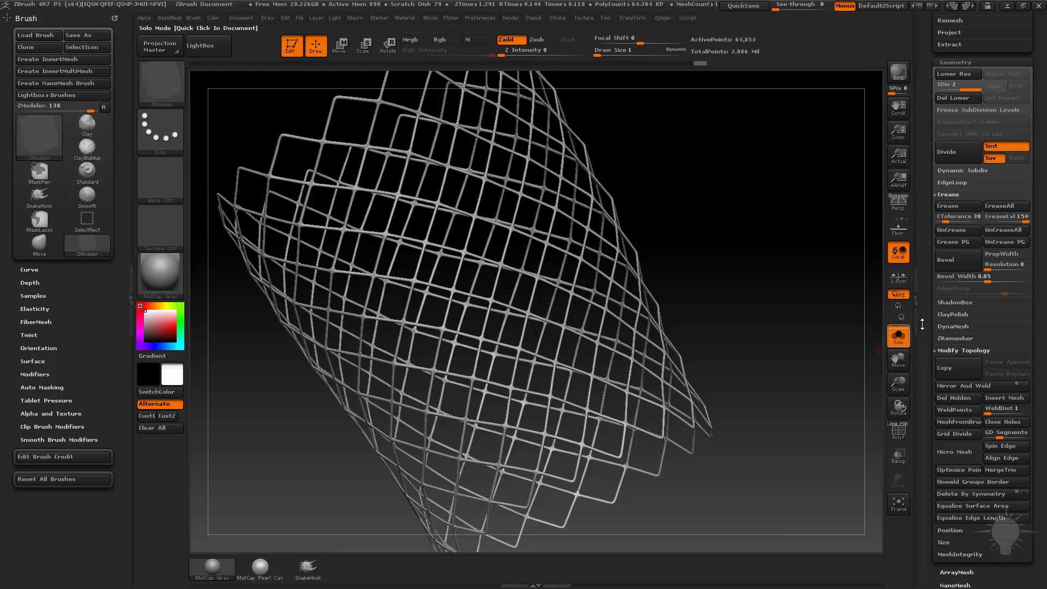
left_click(899, 335)
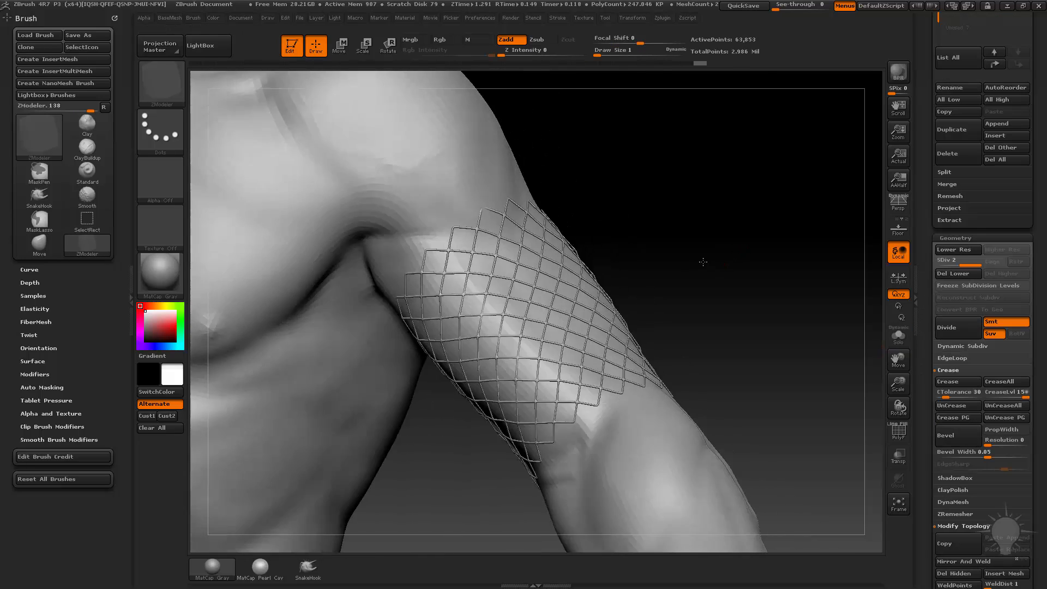
left_click_drag(703, 262, 736, 273)
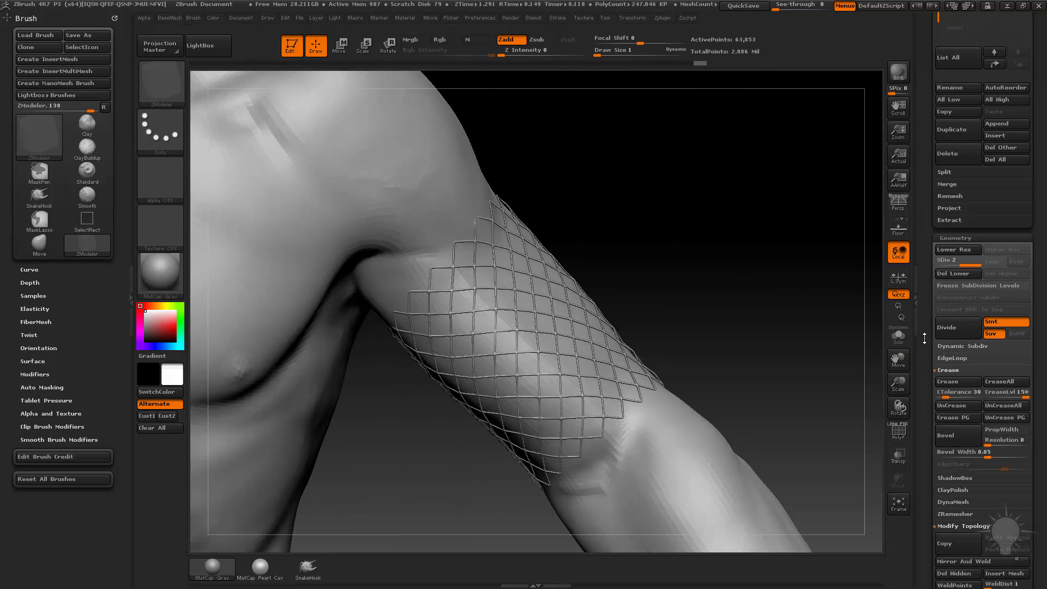
- Try thickening the sleeve lattice with the Inflate deformation
left_click_drag(925, 338, 930, 187)
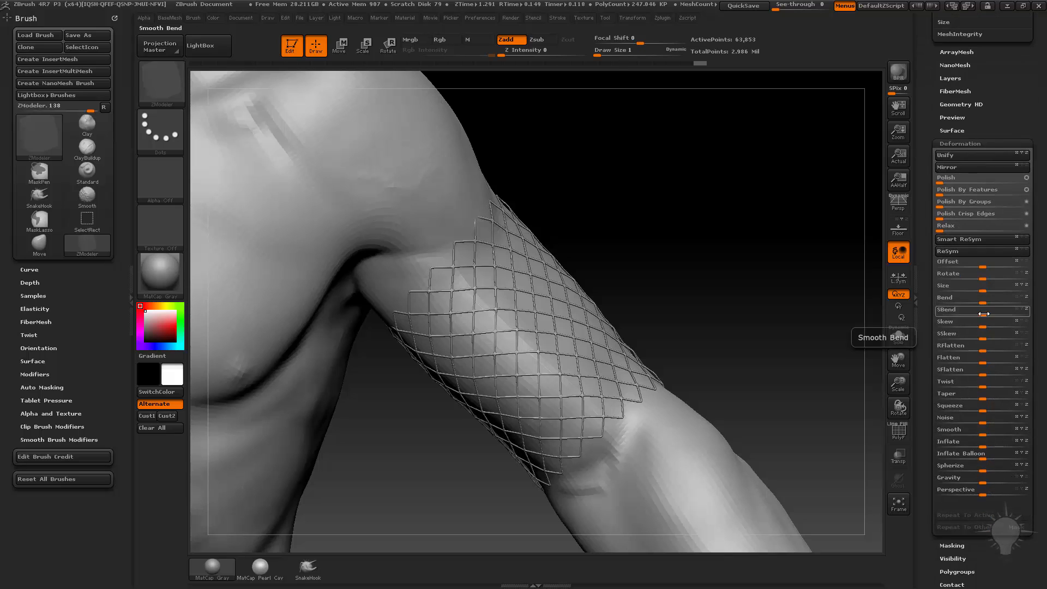
left_click(988, 448)
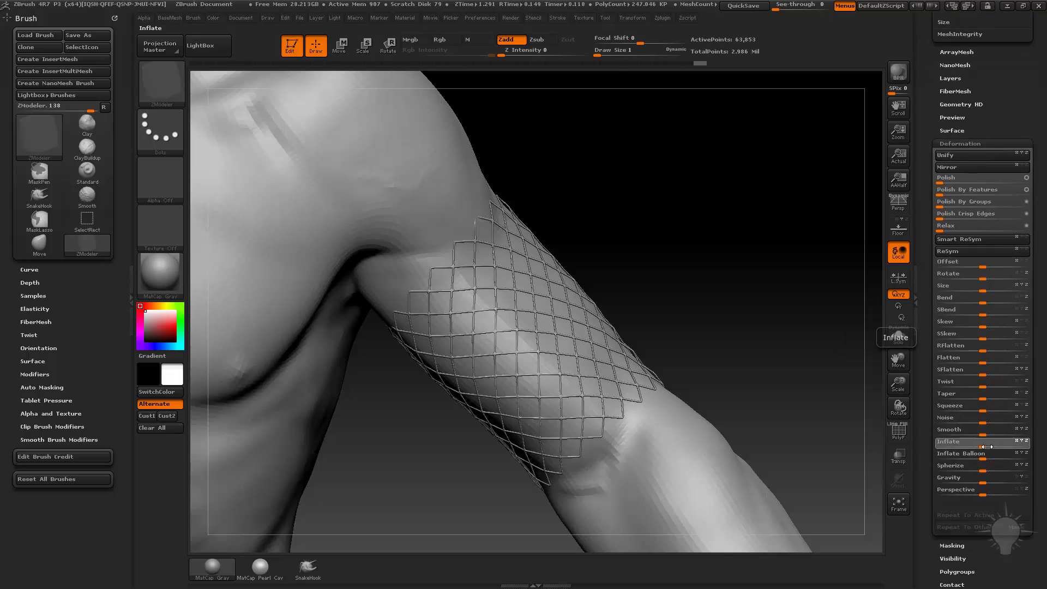
left_click_drag(987, 447, 989, 446)
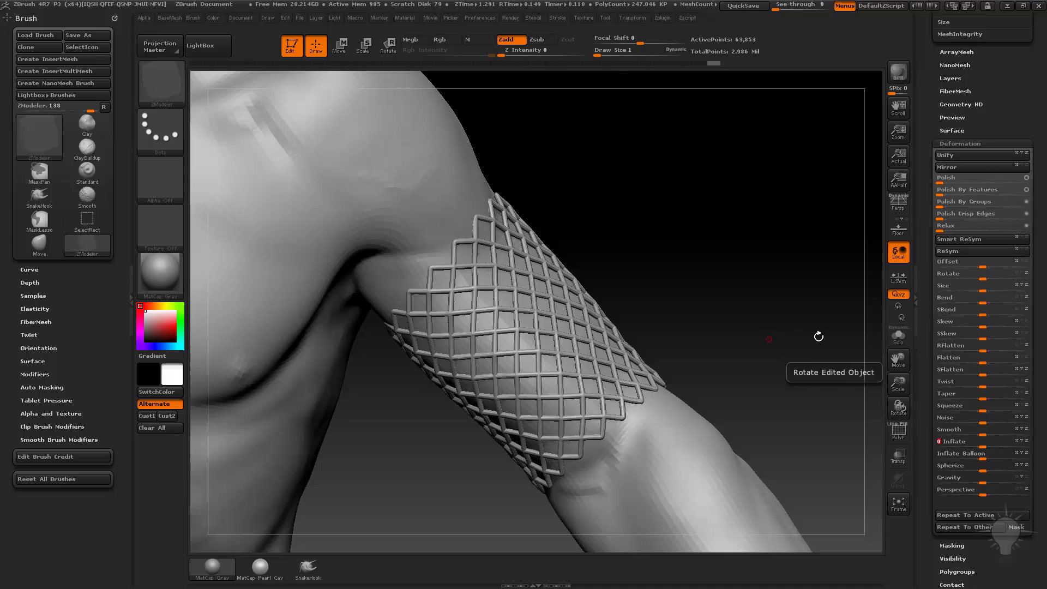
key("ctrl+z")
- Inflate the sleeve lattice by 0.2 and view it on the whole body from the front
left_click(980, 447)
type("2")
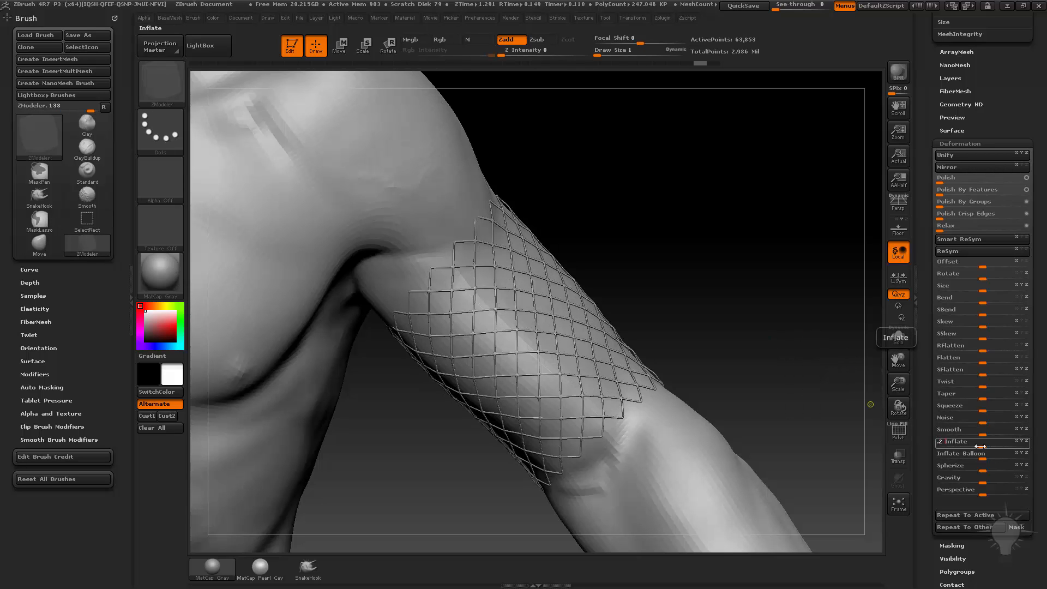
key("Return")
key("f")
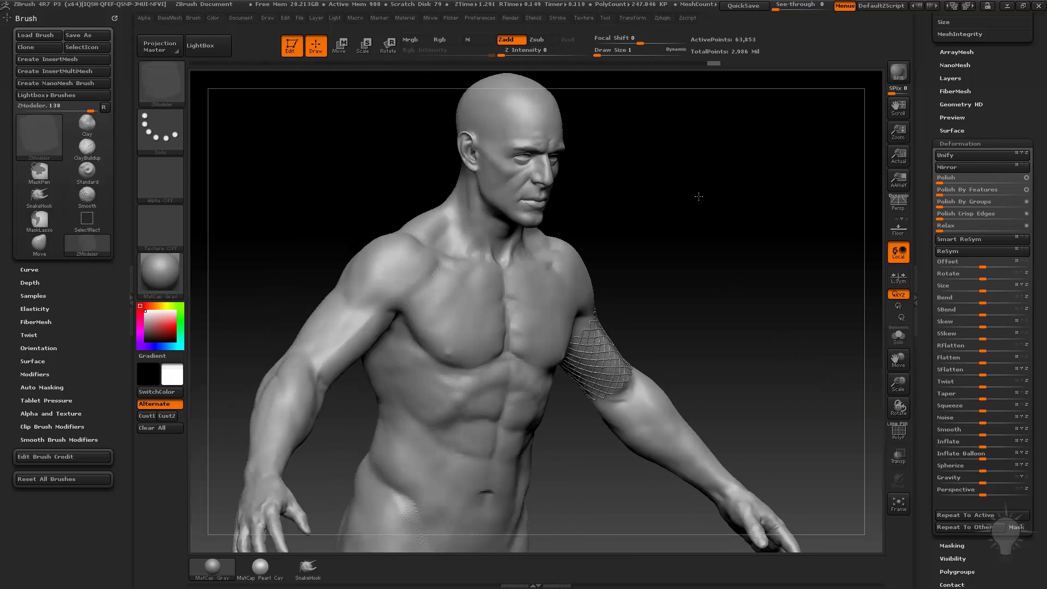
mouse_move(698, 196)
left_mouse_down()
mouse_move(554, 218)
mouse_move(709, 283)
mouse_move(707, 219)
left_mouse_up()
left_click_drag(709, 254, 830, 295, "alt")
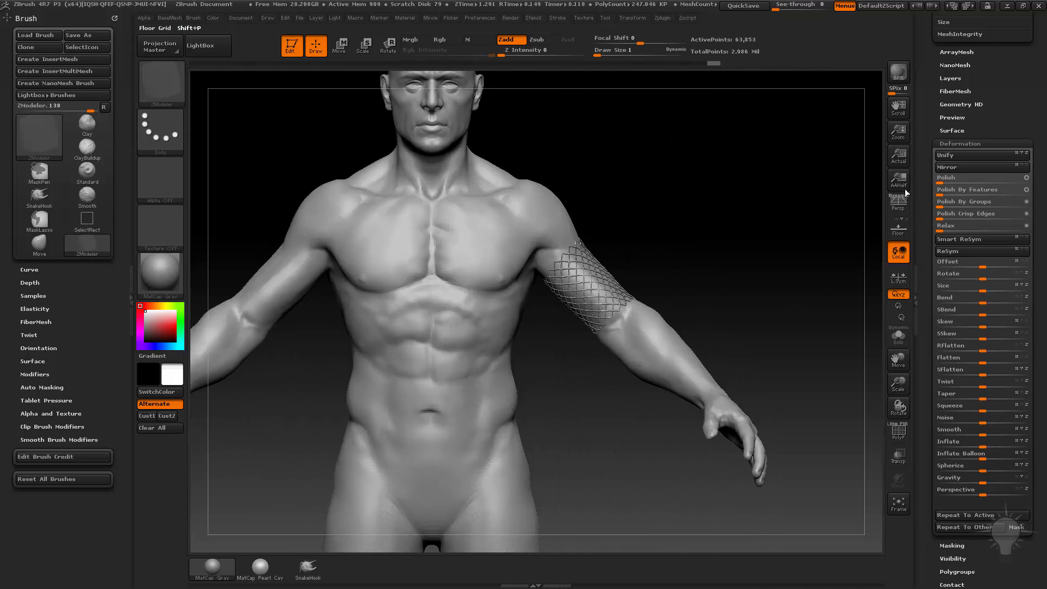
- Delete the sleeve's lower subdivision level and mirror the sleeve in X onto the opposite upper arm
scroll(960, 159, "up", 10)
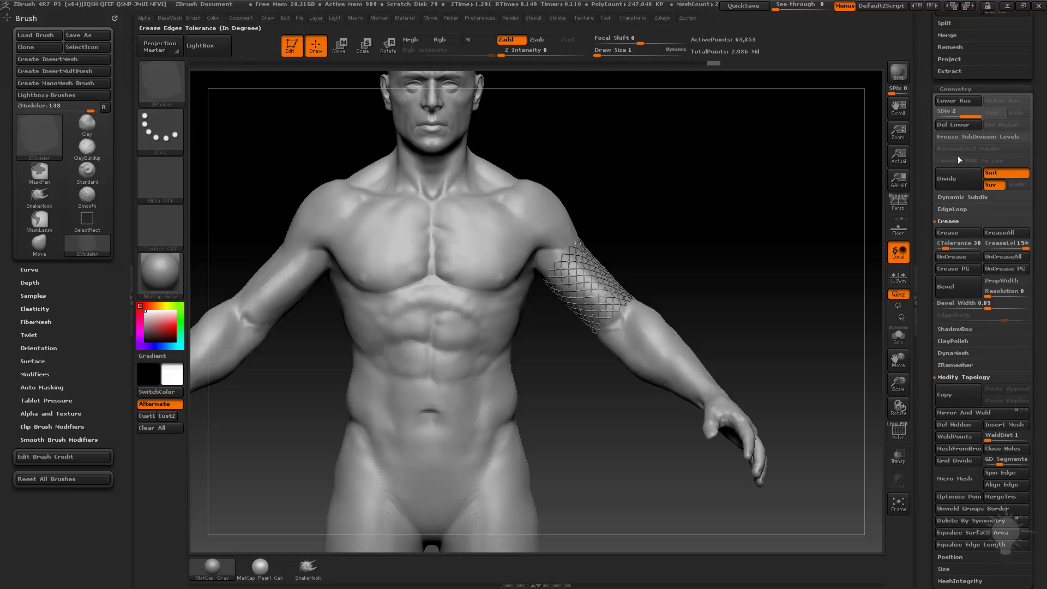
left_click(947, 124)
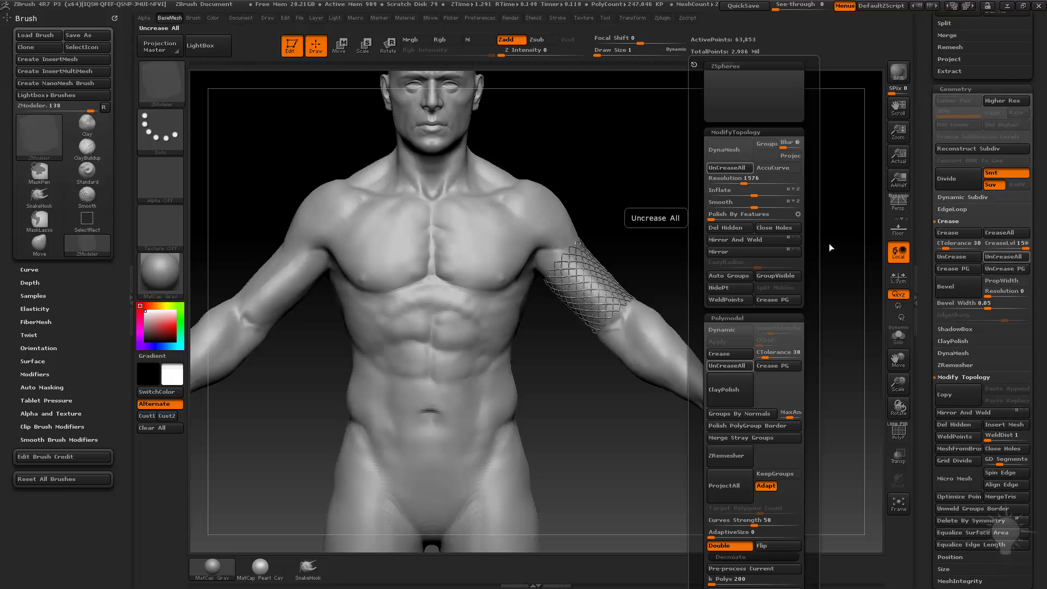
scroll(954, 117, "down", 10)
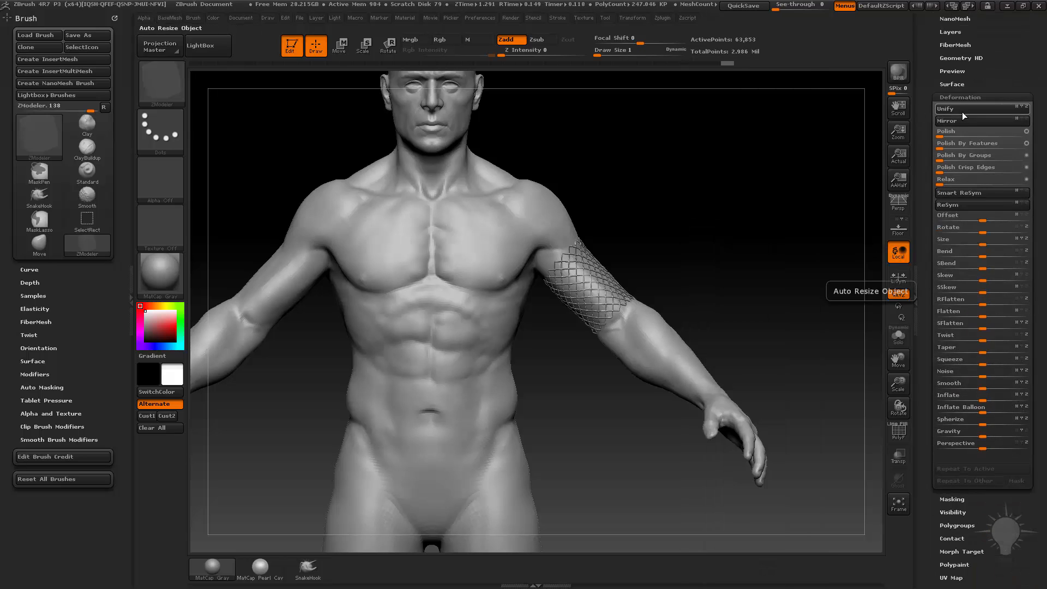
left_click(967, 123)
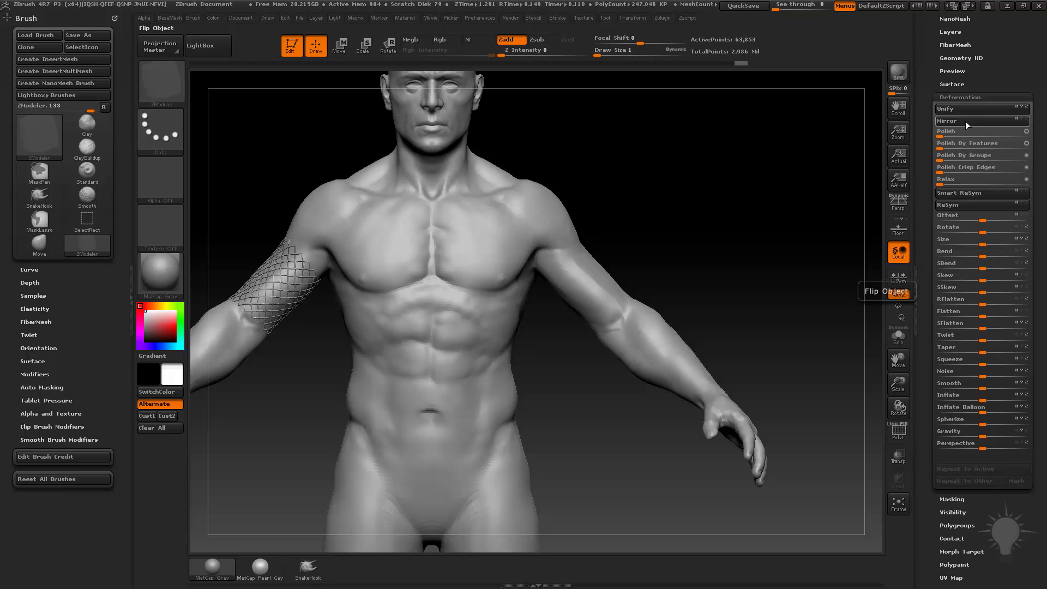
scroll(925, 123, "up", 2)
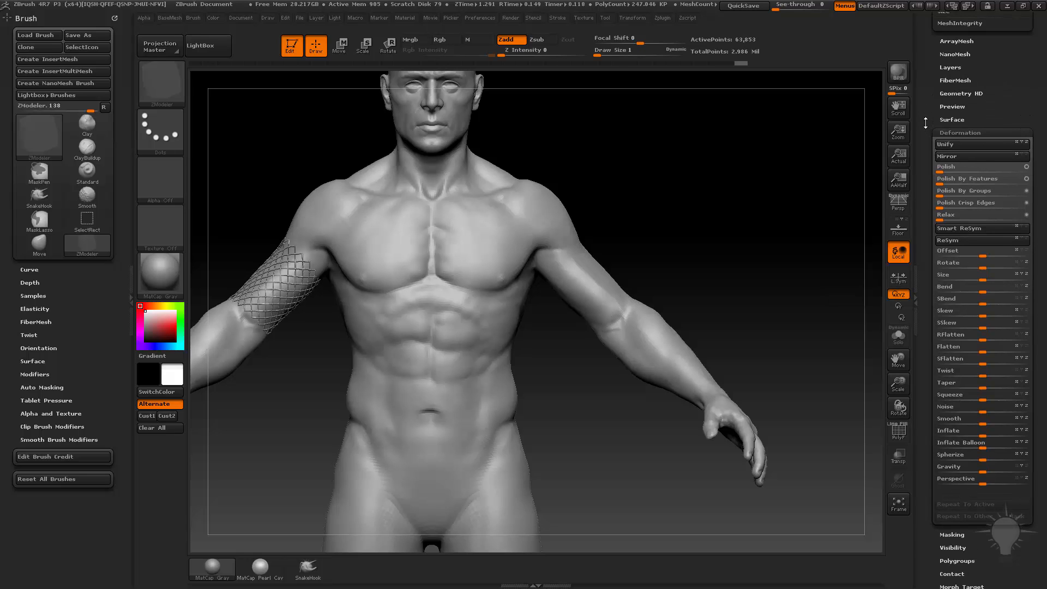
scroll(925, 123, "up", 10)
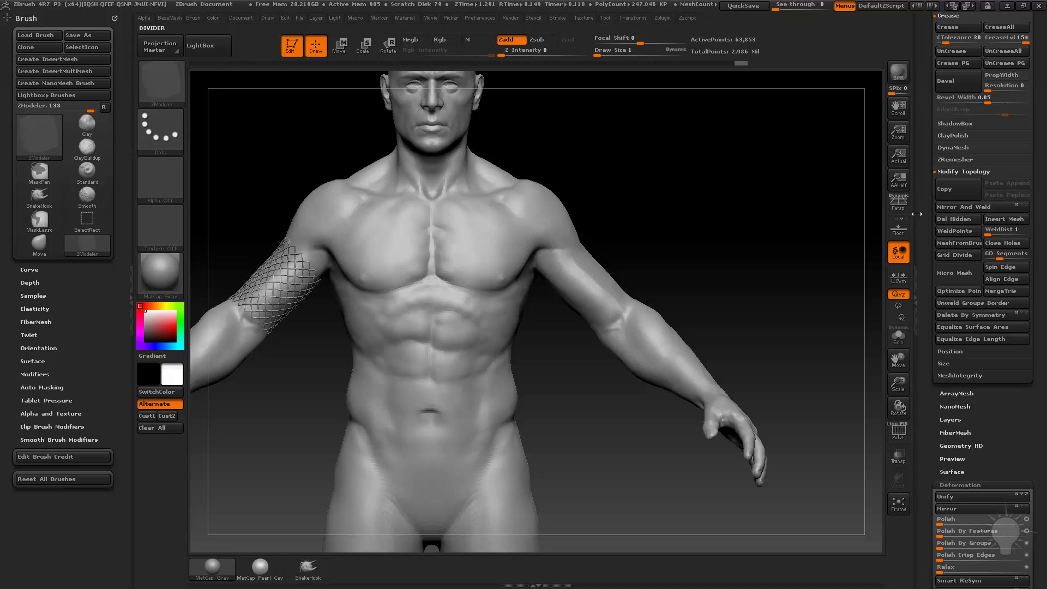
- Mirror and weld the lattice sleeve so both upper arms carry it, and flip the sleeve object with Mirror
scroll(958, 251, "up", 3)
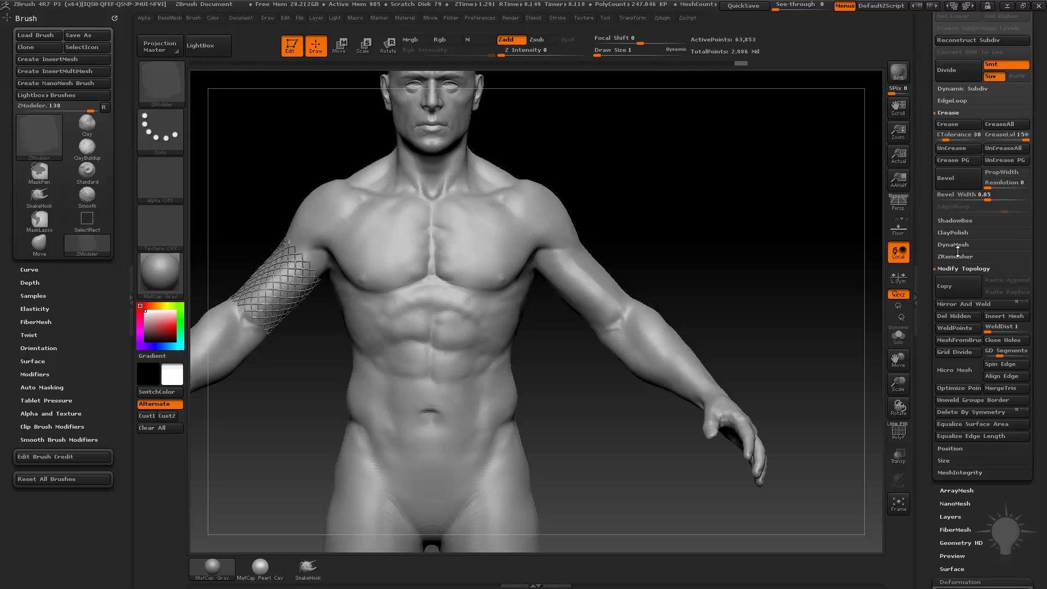
left_click(969, 304)
left_click_drag(738, 234, 709, 261)
key("space")
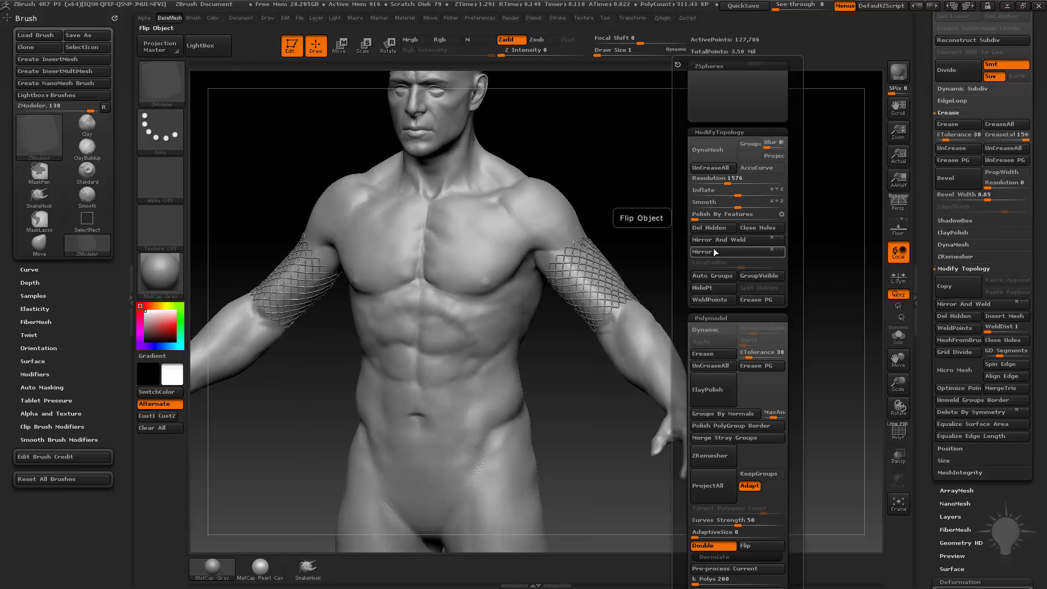
left_click(716, 252)
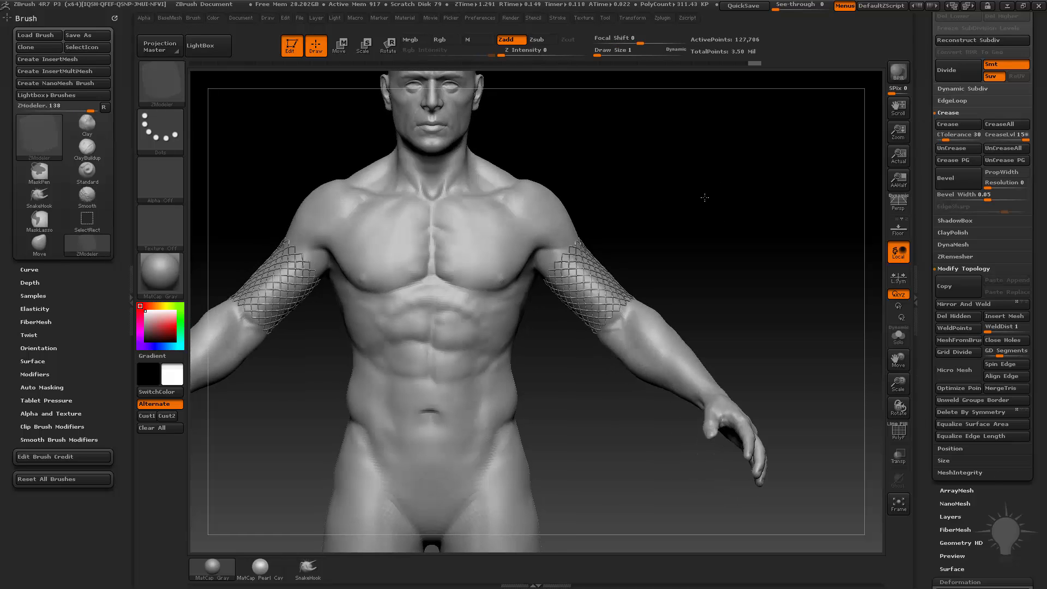
left_click_drag(704, 197, 702, 180, "alt")
mouse_move(704, 196)
left_mouse_down()
mouse_move(665, 205)
mouse_move(687, 211)
mouse_move(676, 229)
mouse_move(672, 218)
mouse_move(709, 238)
mouse_move(568, 304)
left_mouse_up()
- Pick the Move brush and replace it with the Standard brush
key("b")
key("m")
key("v")
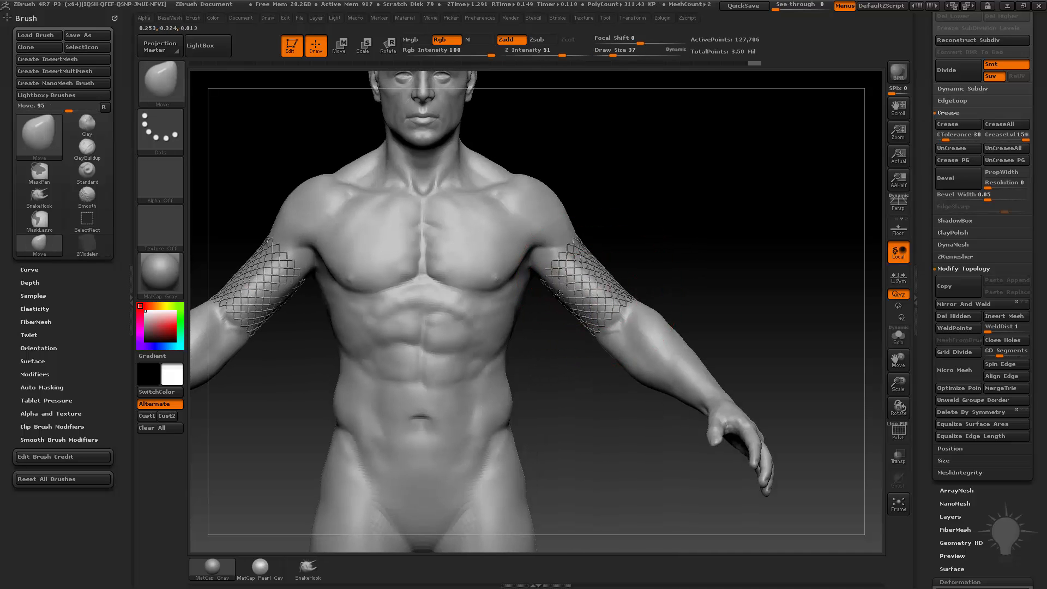
key("b")
key("s")
key("t")
mouse_move(705, 280)
left_mouse_down("alt")
mouse_move(753, 397)
mouse_move(760, 273)
mouse_move(743, 293)
left_mouse_up("alt")
key("s")
- Select the full-body subtool and try a lasso mask over the character's left leg
left_click_drag(925, 212, 888, 480)
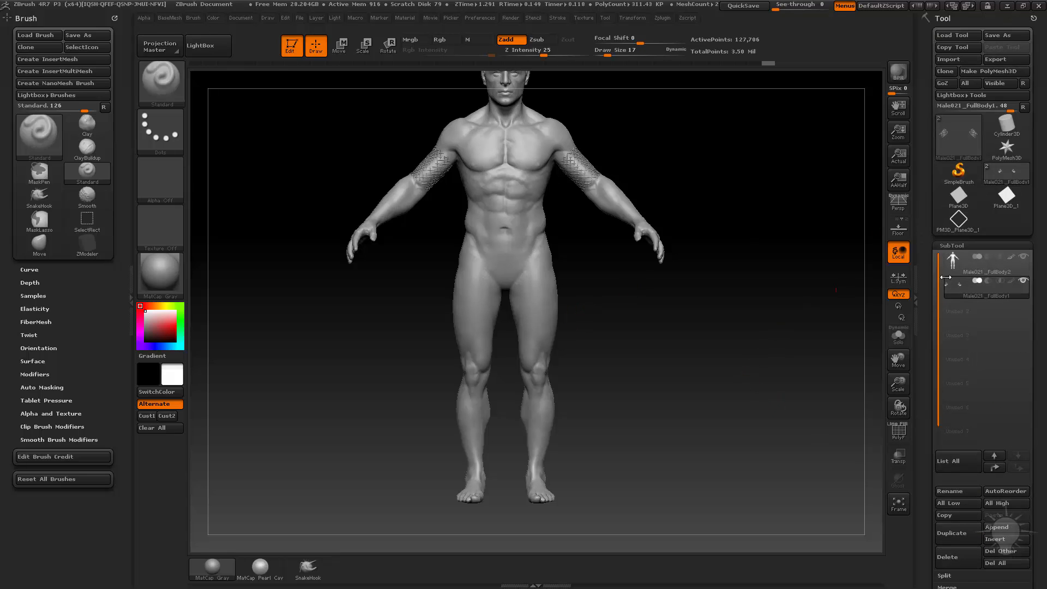
left_click(973, 272)
left_click_drag(654, 323, 627, 286, "alt")
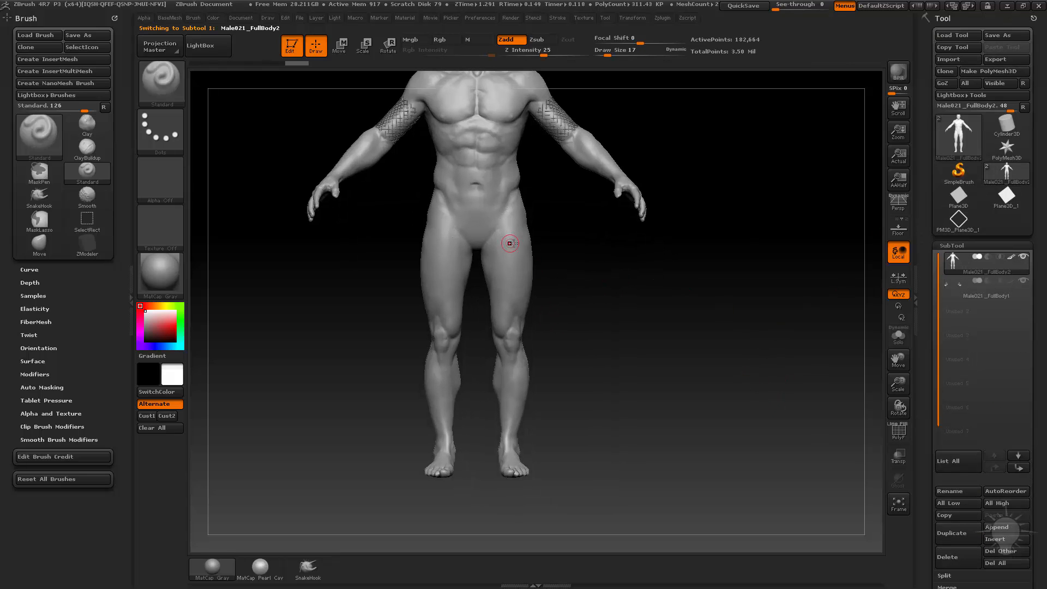
mouse_move(561, 197)
left_mouse_down("ctrl")
mouse_move(493, 273)
mouse_move(609, 379)
left_mouse_up("ctrl")
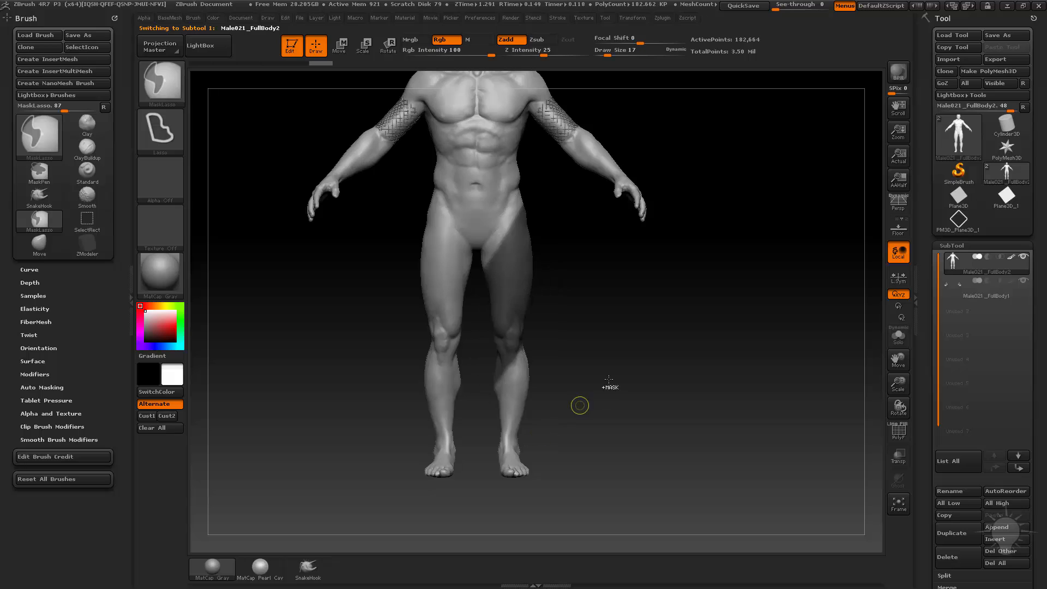
left_click_drag(587, 319, 577, 287, "ctrl")
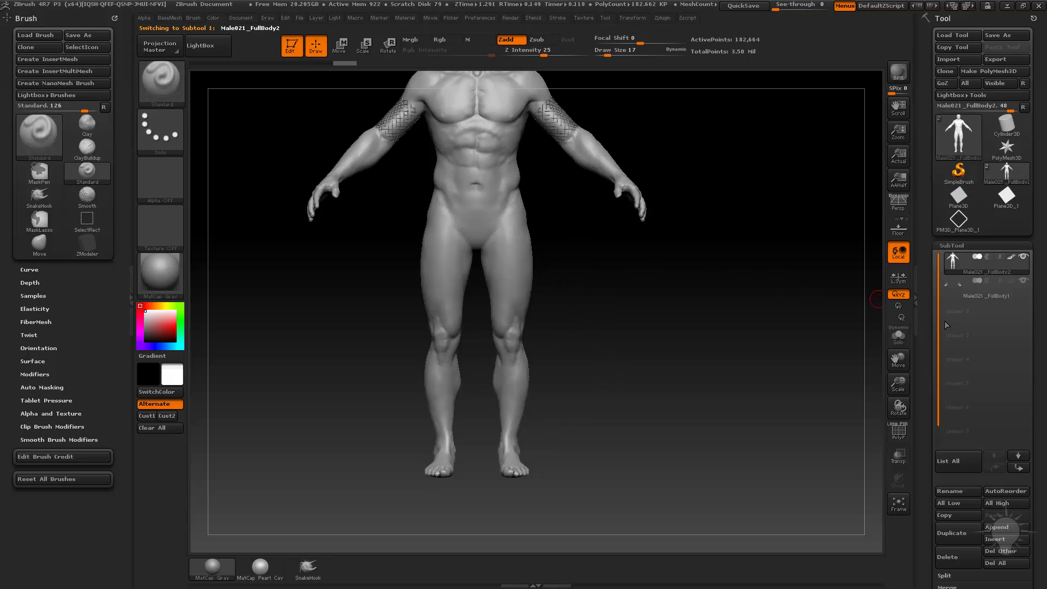
- Duplicate the full-body subtool, work on the lower copy and hide the other body and the sleeve subtool
left_click(968, 531)
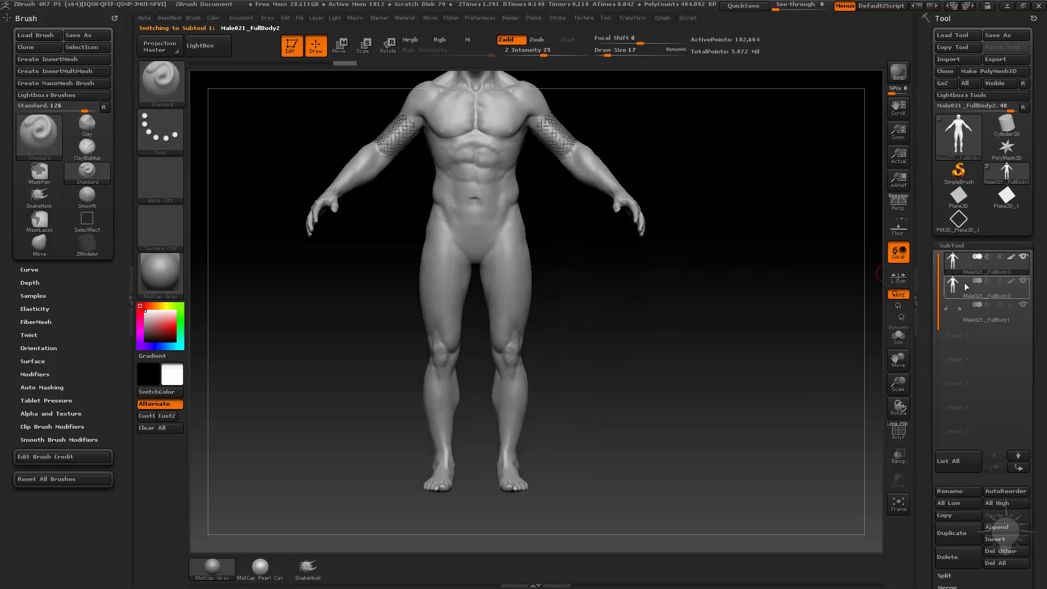
left_click(1020, 283)
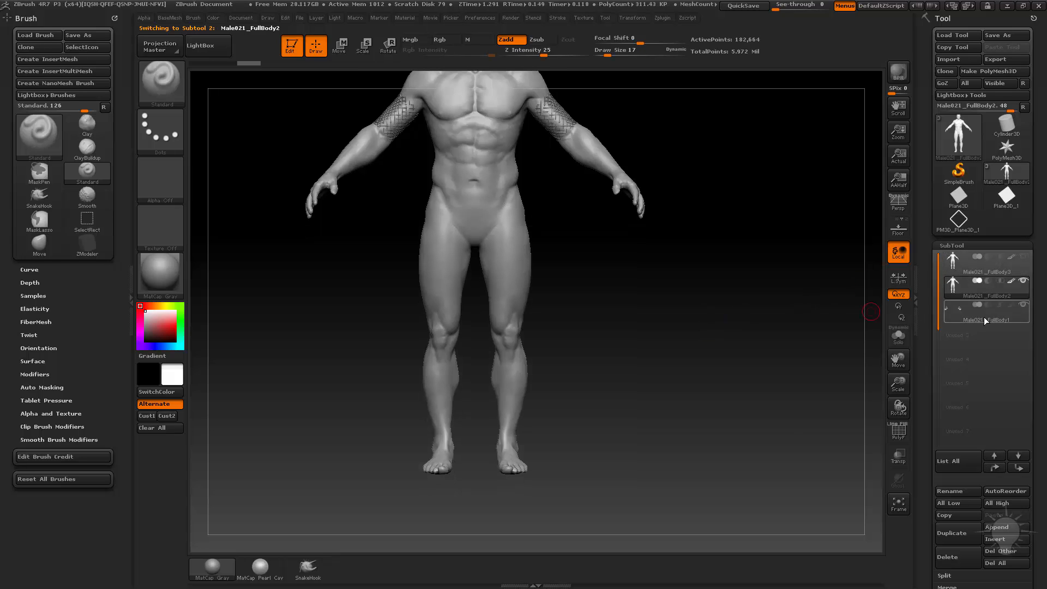
left_click(1021, 307)
left_click_drag(576, 286, 575, 308, "alt")
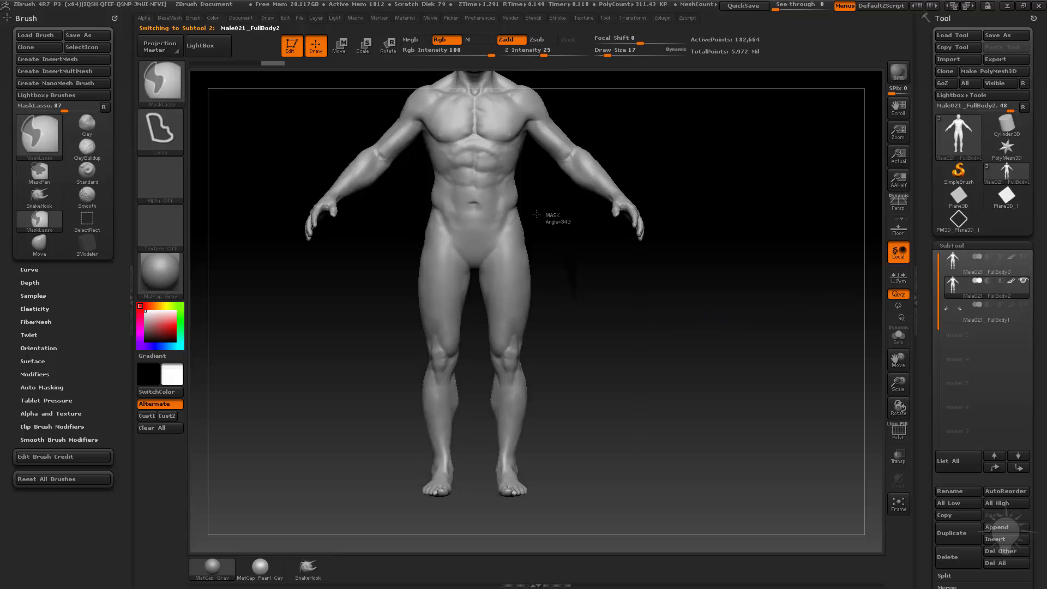
- Lasso-mask the character's left leg from mid-thigh down to the foot on the body copy
mouse_move(536, 214)
left_mouse_down("ctrl")
mouse_move(498, 255)
mouse_move(557, 305)
mouse_move(595, 305)
left_mouse_up("ctrl")
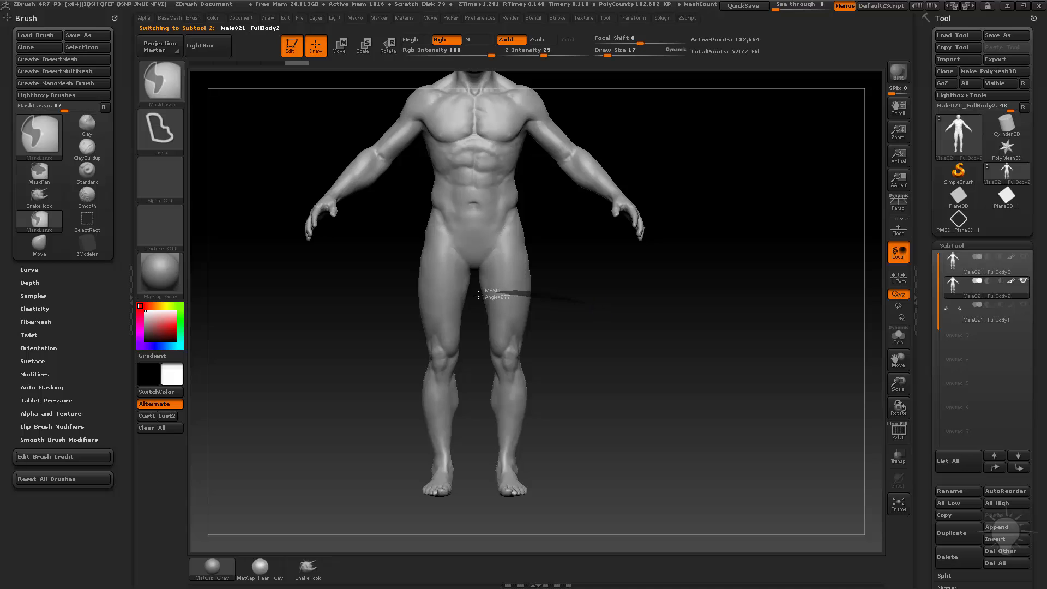
mouse_move(478, 295)
left_mouse_down("ctrl")
mouse_move(470, 455)
mouse_move(588, 491)
left_mouse_up("ctrl")
mouse_move(676, 306)
left_mouse_down()
mouse_move(551, 308)
mouse_move(693, 313)
left_mouse_up()
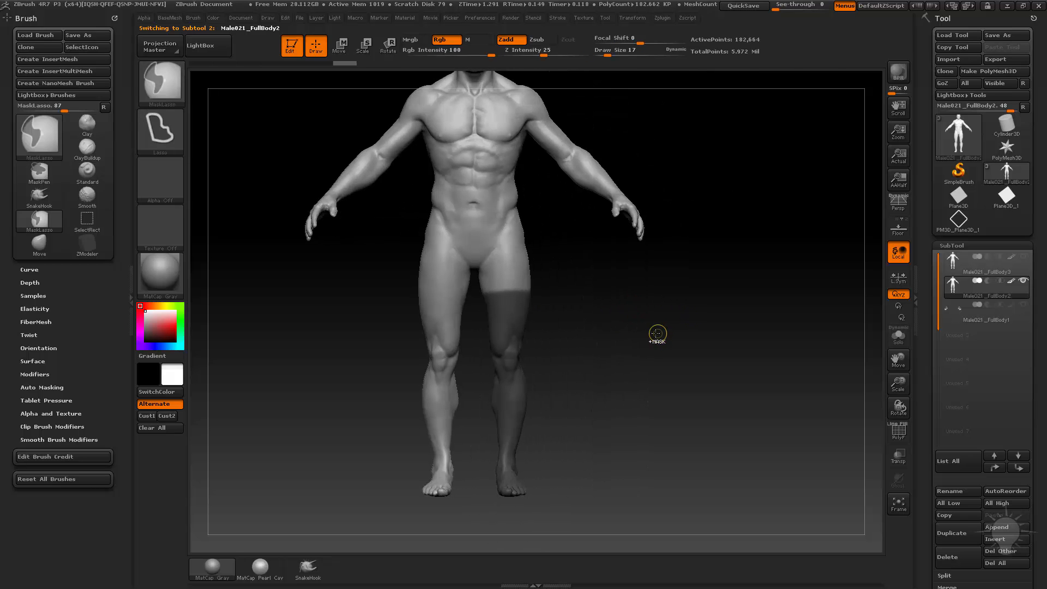
left_click(656, 343, "ctrl")
- Isolate the left leg from mid-thigh down as its own polygroup and turn on the polyframe display
left_click(510, 326, "ctrl+shift")
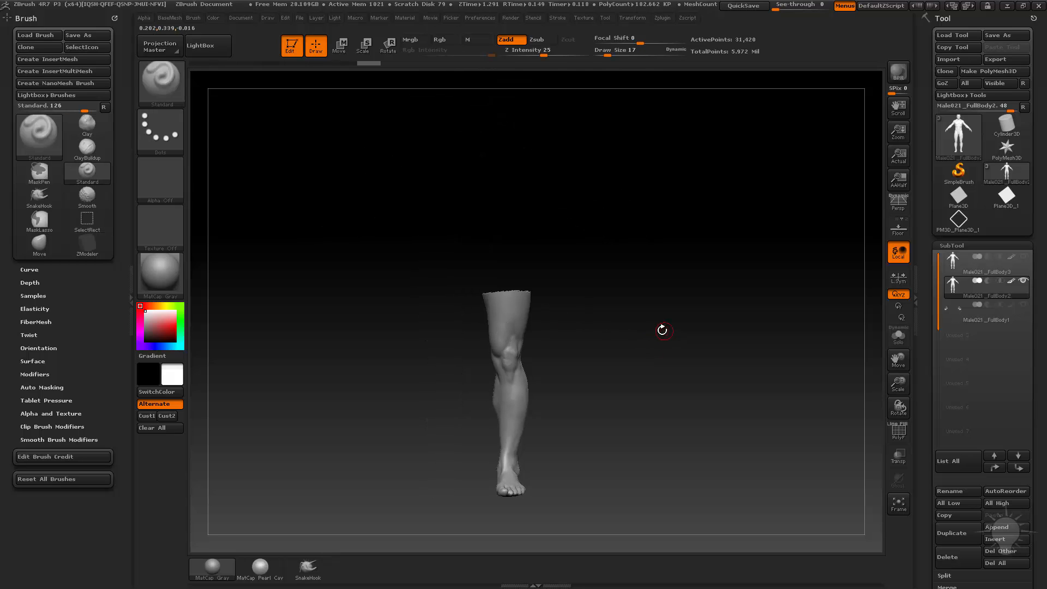
left_click(727, 346, "ctrl+shift")
left_click(898, 431)
left_click(539, 343, "ctrl+shift")
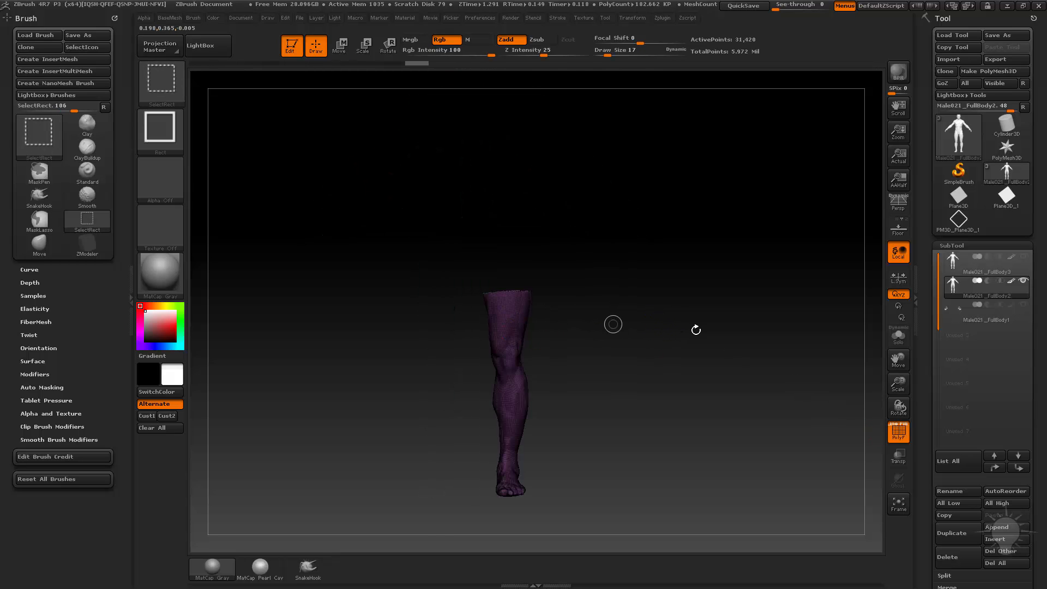
- Delete the body copy's higher subdivision levels and remove the hidden geometry so only the leg remains
scroll(942, 284, "down", 5)
left_click_drag(942, 284, 942, 280)
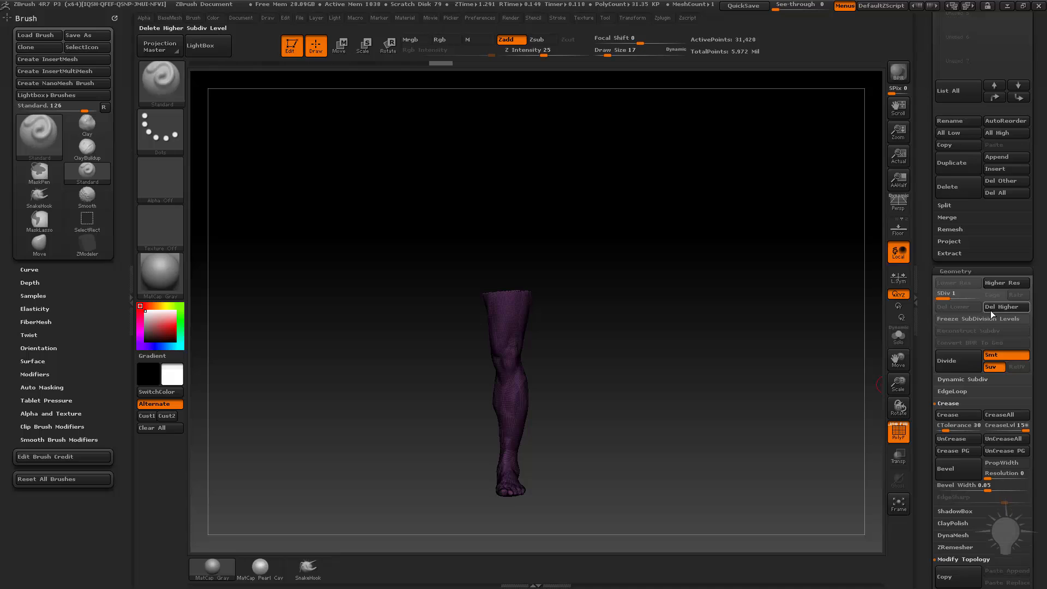
left_click(990, 310)
key("space")
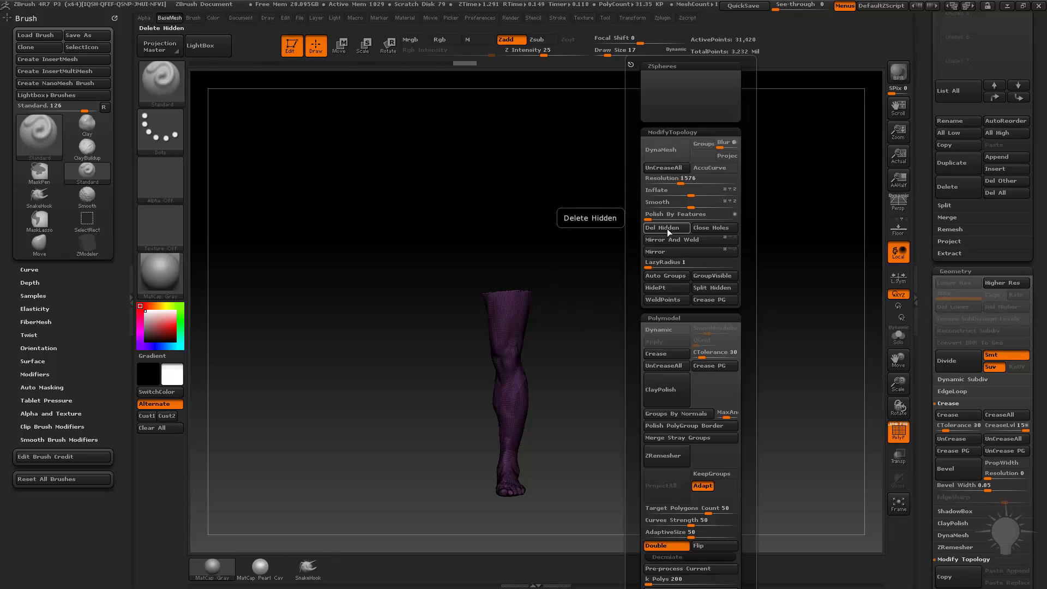
left_click(669, 231)
- Set the brush draw size to 5 and open the Macro commands
left_click_drag(625, 188, 663, 325, "alt")
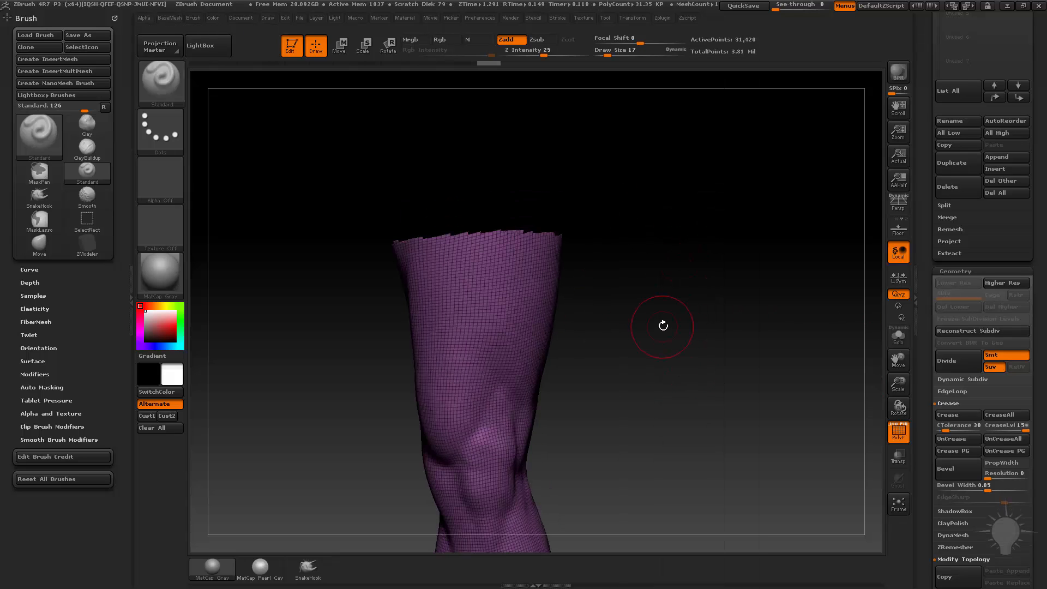
type("s5")
key("Return")
left_click(350, 17)
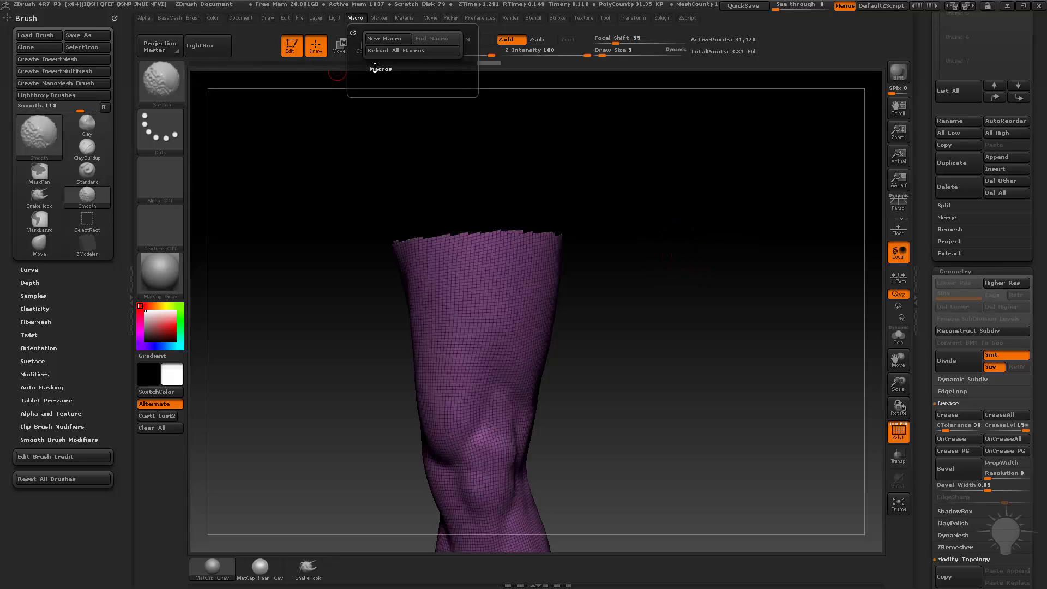
left_click(396, 45)
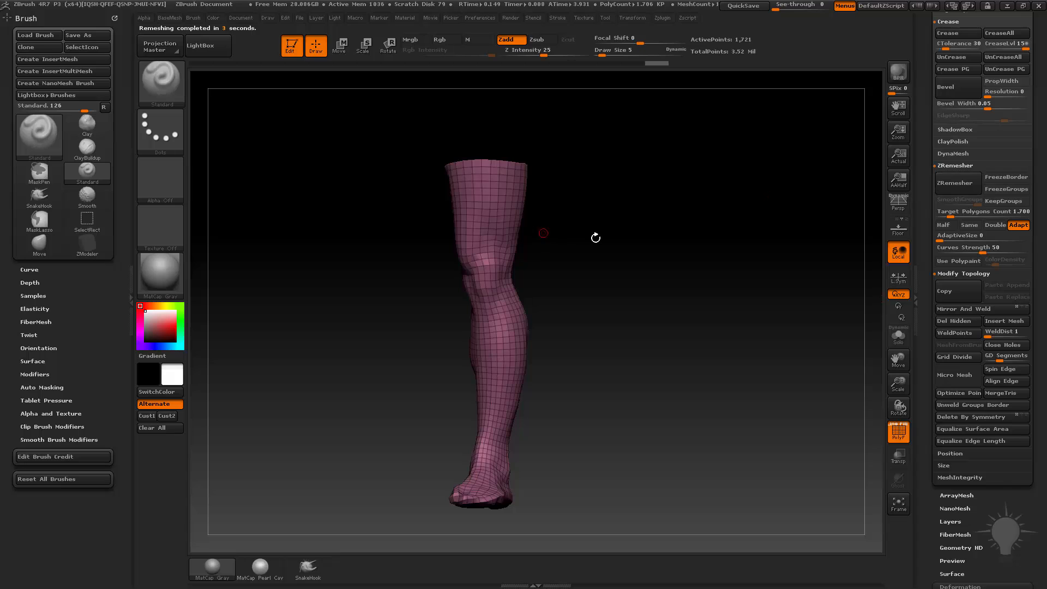
- ZRemesh the leg with the Half option to reduce it to a coarser quad mesh
left_click(944, 225)
left_click(954, 183)
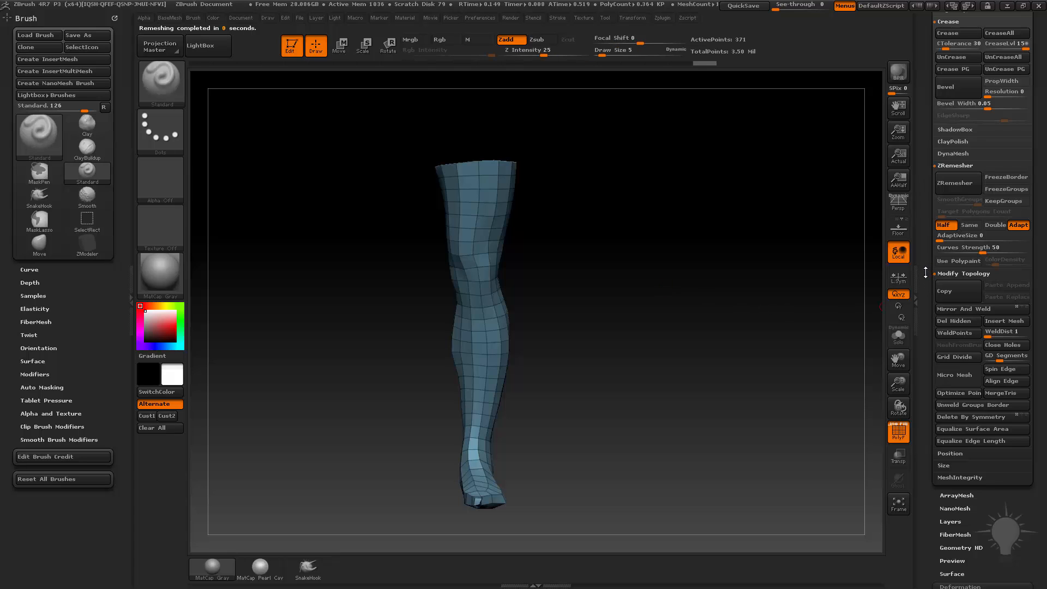
left_click_drag(925, 273, 932, 323)
mouse_move(714, 317)
left_mouse_down()
mouse_move(603, 265)
mouse_move(581, 272)
left_mouse_up()
left_click_drag(565, 483, 764, 388, "shift")
- Assign PM3D_Plane3D_1 as the leg's Micro Mesh and preview the lattice with a BPR render
left_click_drag(926, 280, 921, 213)
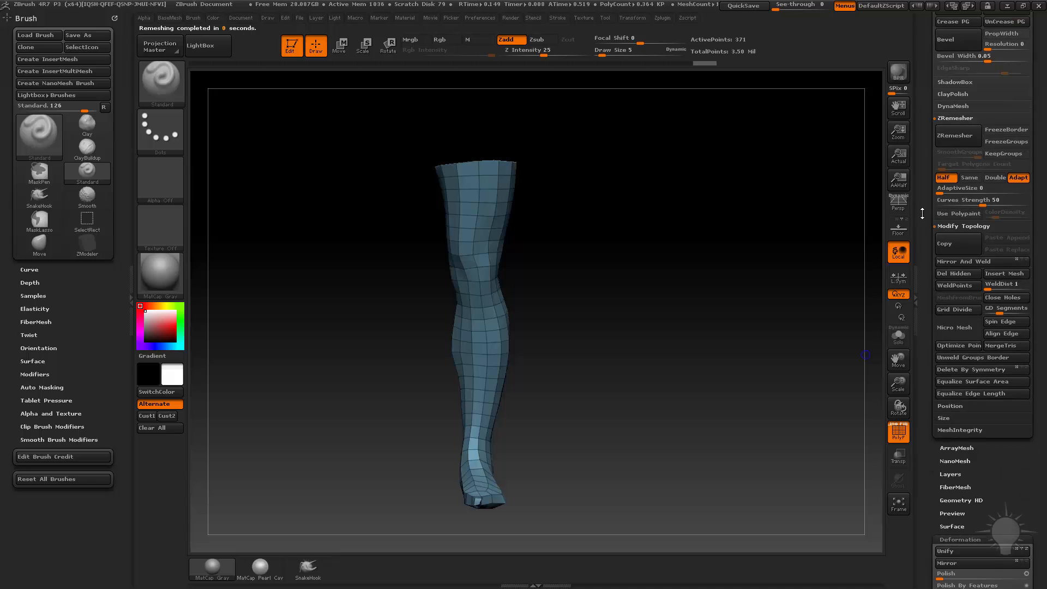
left_click(949, 328)
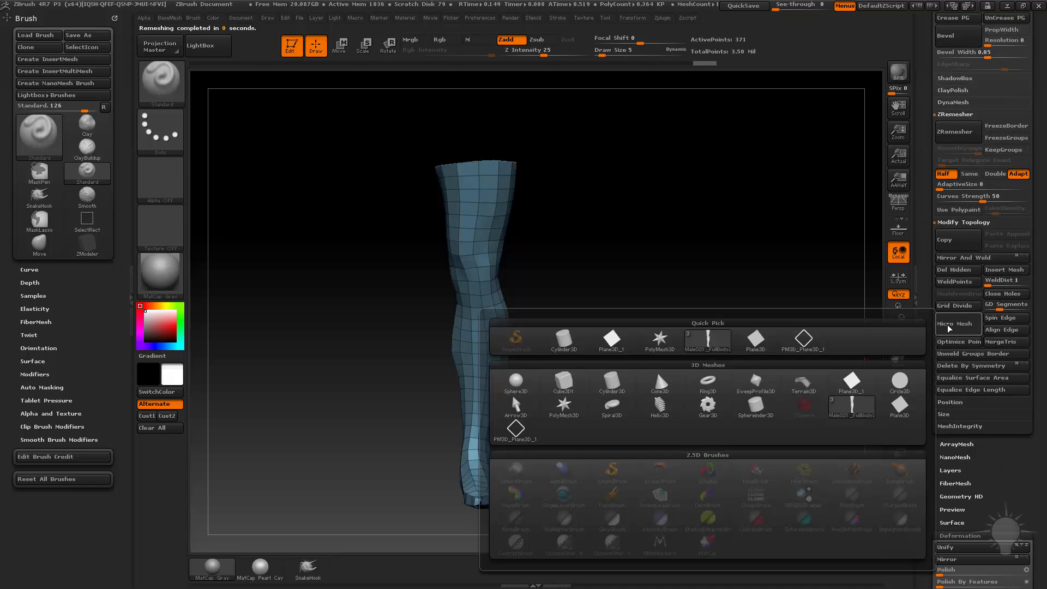
left_click(803, 340)
left_click_drag(706, 264, 773, 232)
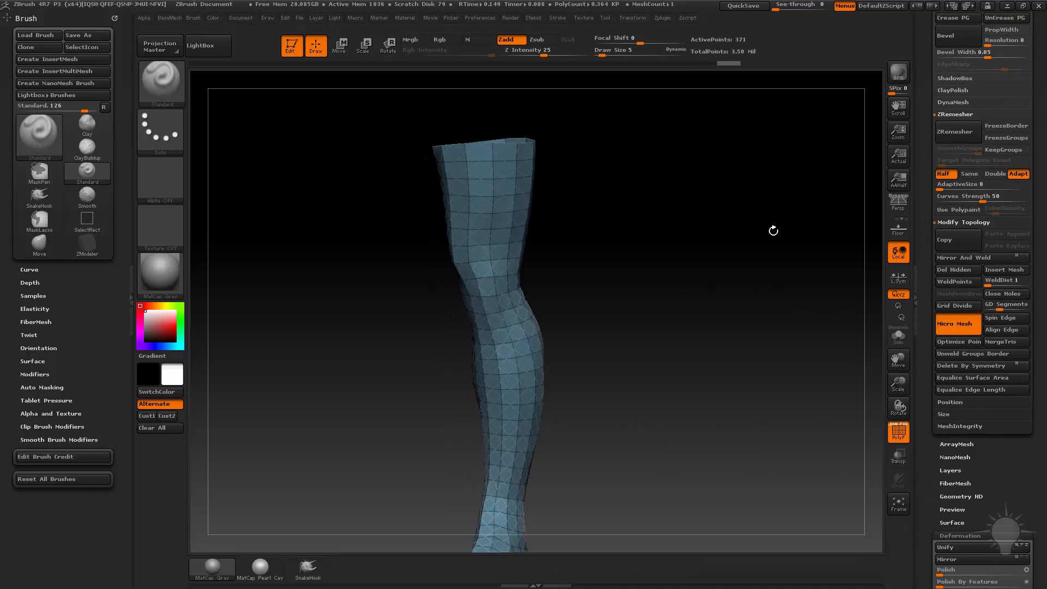
left_click(899, 76)
left_click_drag(702, 261, 834, 309)
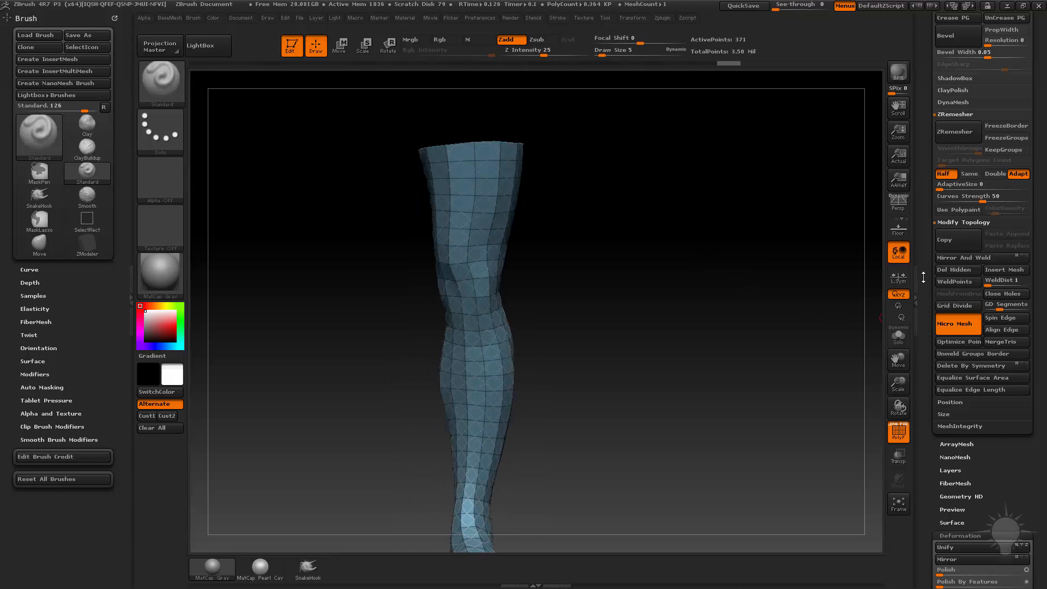
- Show the full-body subtool together with the low-poly leg mesh and frame both legs
left_click_drag(926, 136, 925, 402)
left_click(1023, 69)
left_click_drag(747, 251, 696, 285, "alt")
key("b")
- Inflate the low-poly leg mesh with the Inflate deformation so it sits over the body's skin
scroll(943, 371, "down", 10)
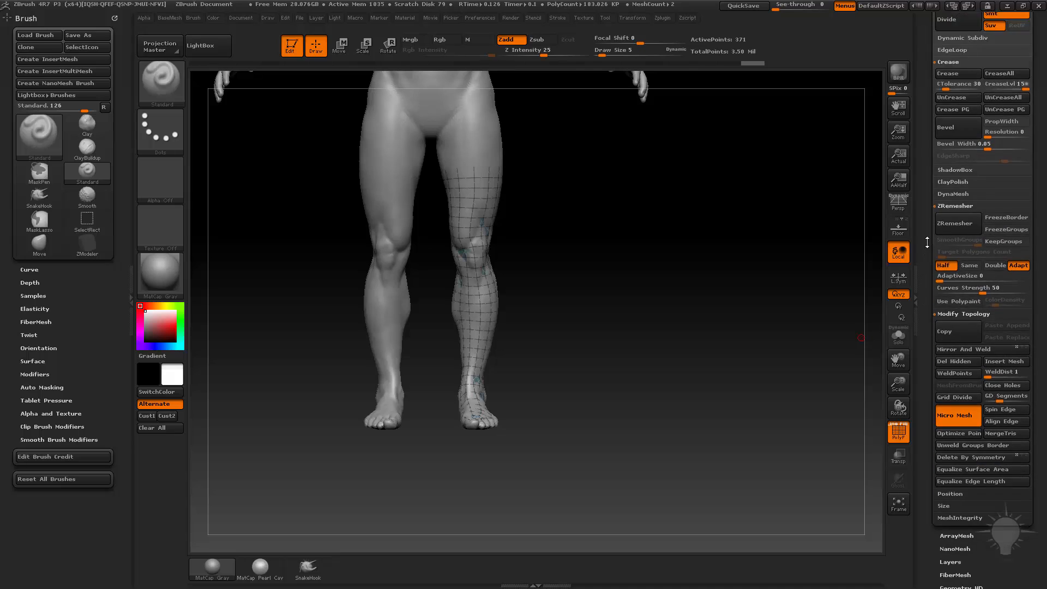
scroll(982, 306, "down", 10)
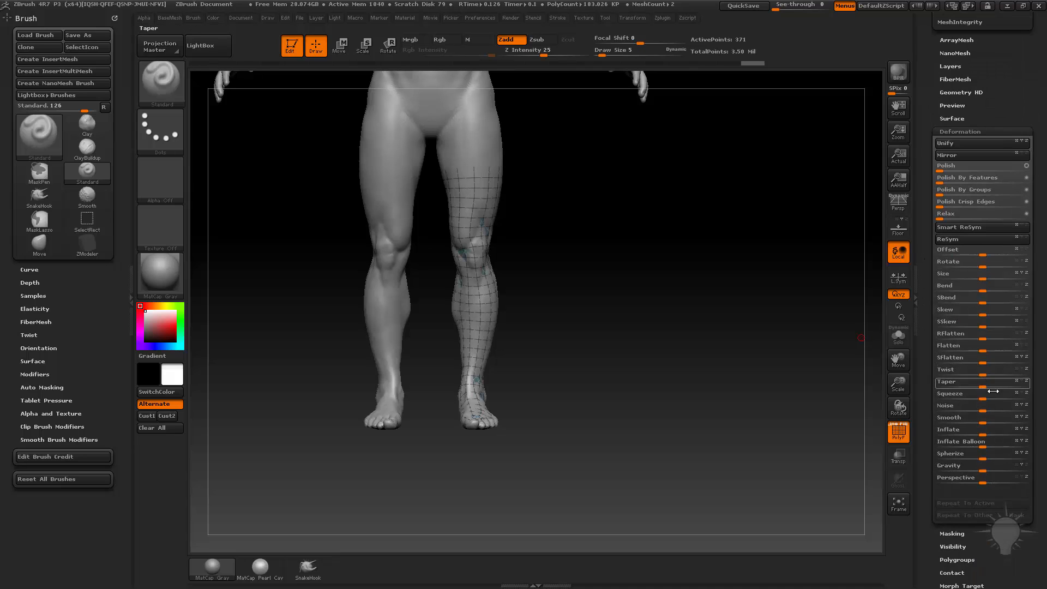
left_click(984, 433)
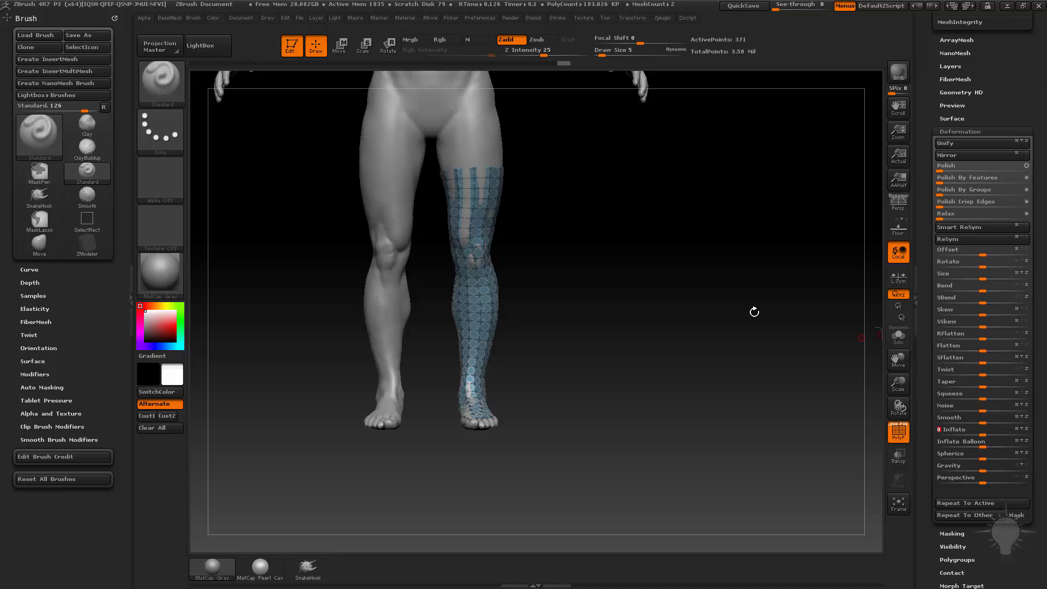
left_click_drag(754, 312, 706, 496)
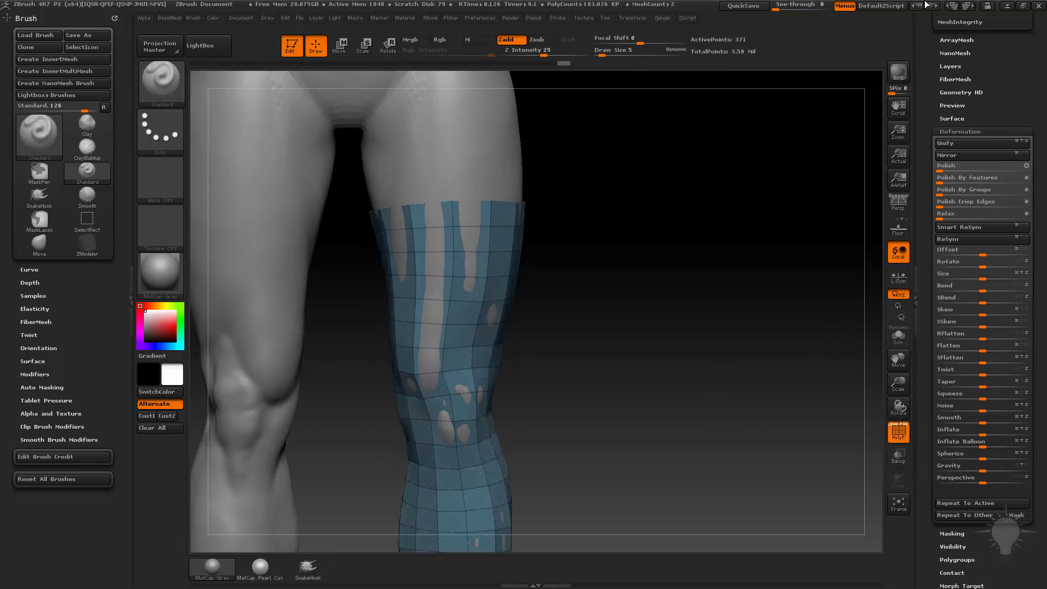
- Convert the leg's Micro Mesh render to real geometry with Convert BPR To Geo and inspect the lattice around the knee
left_click_drag(925, 57, 938, 144)
left_click(963, 142)
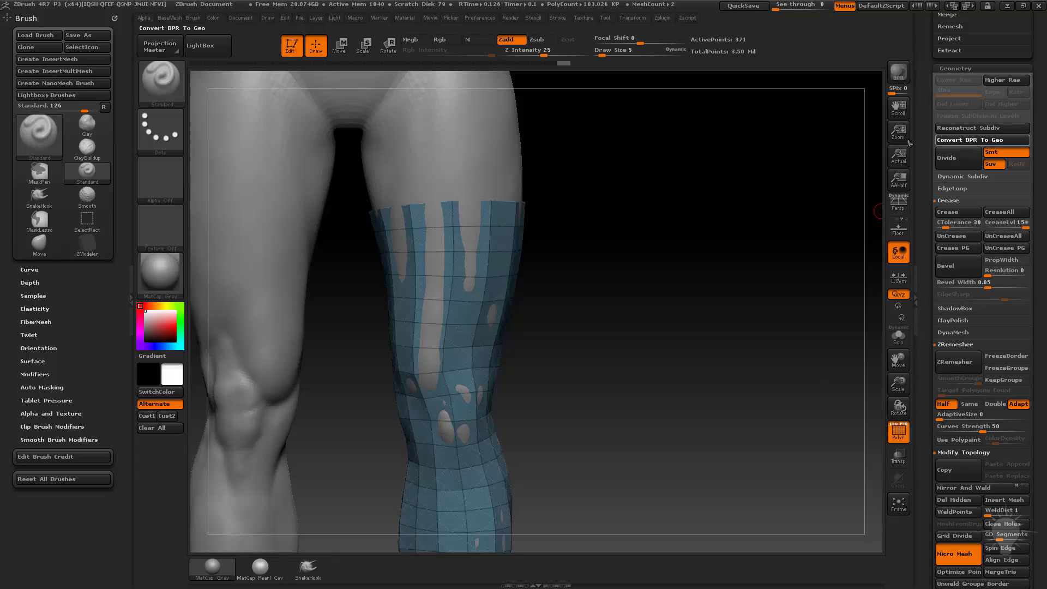
left_click_drag(693, 244, 691, 217)
key("space")
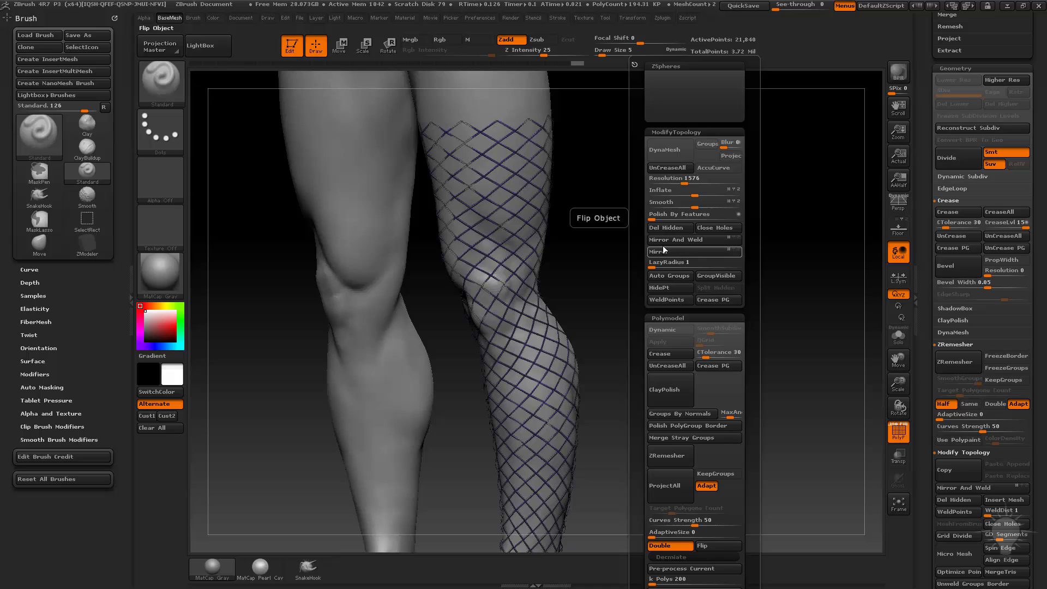
left_click_drag(683, 248, 714, 285, "alt")
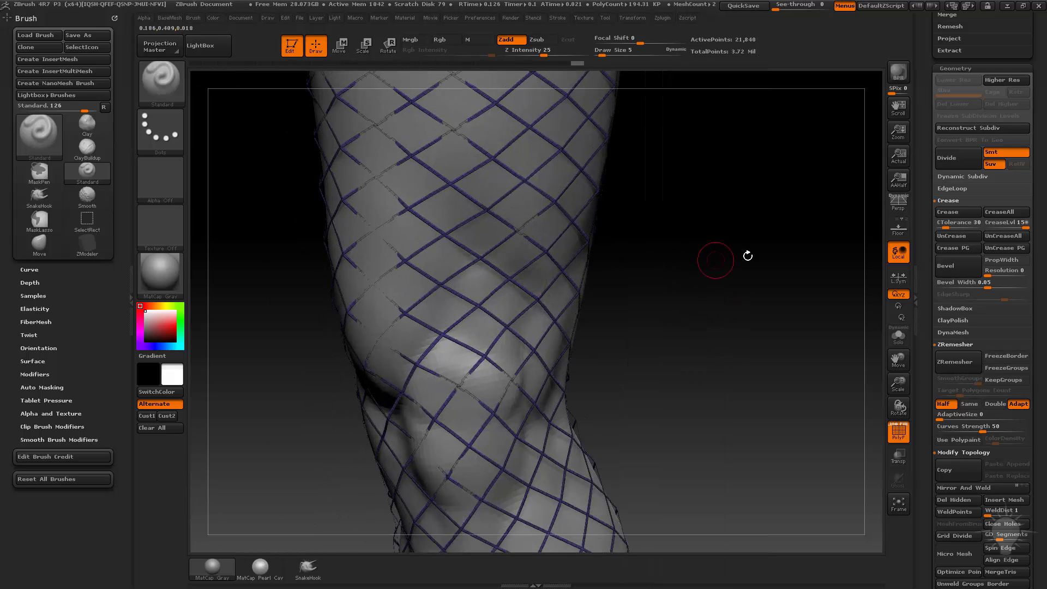
- Weld the leg lattice's points with WeldPoints and check the strands around the knee
left_click_drag(925, 317, 924, 160)
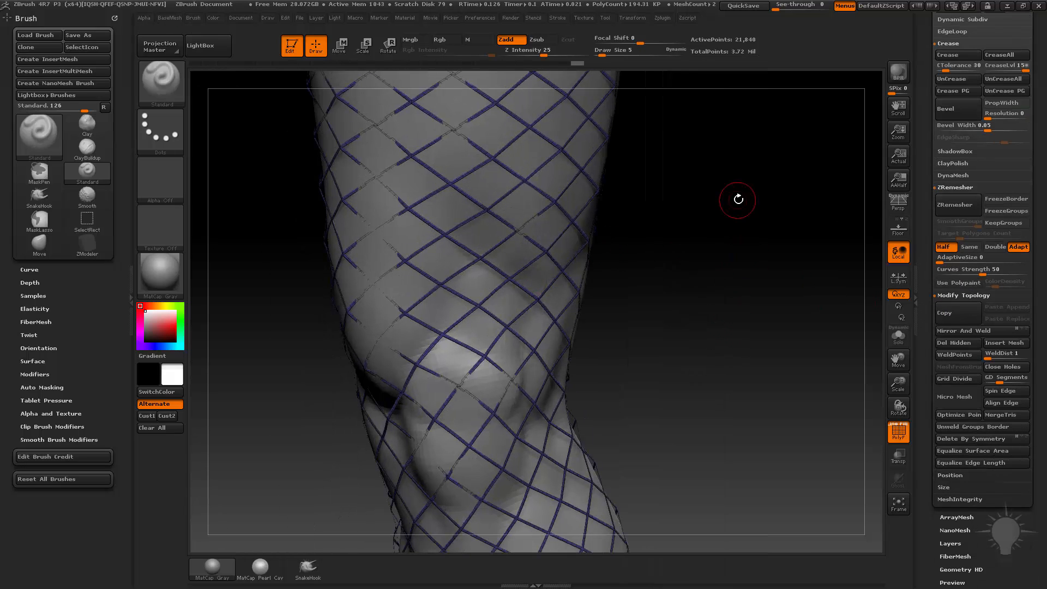
key("space")
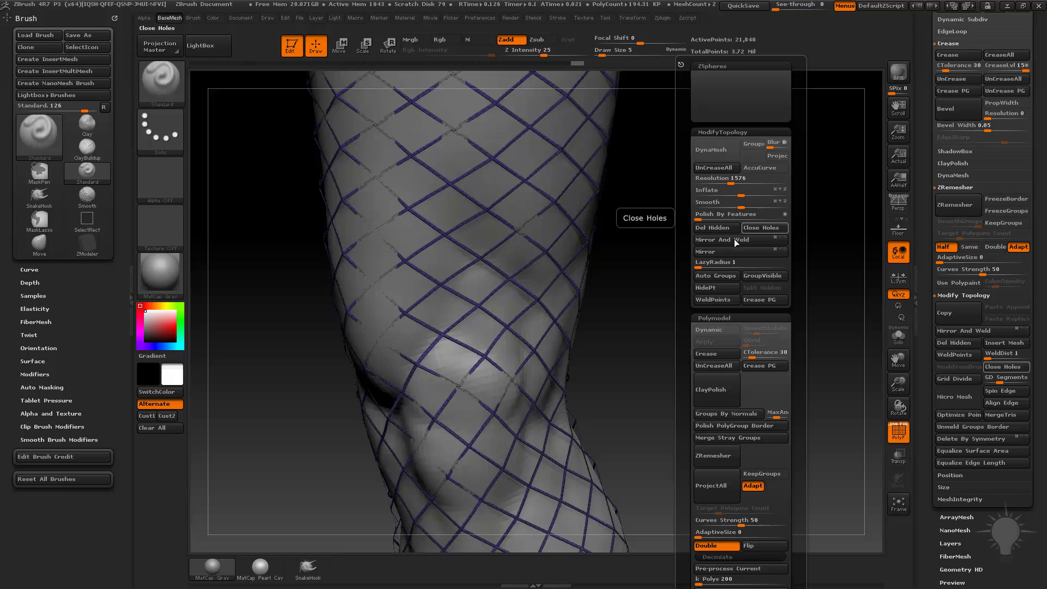
left_click(709, 299)
left_click_drag(702, 269, 876, 314)
left_click_drag(922, 273, 919, 437)
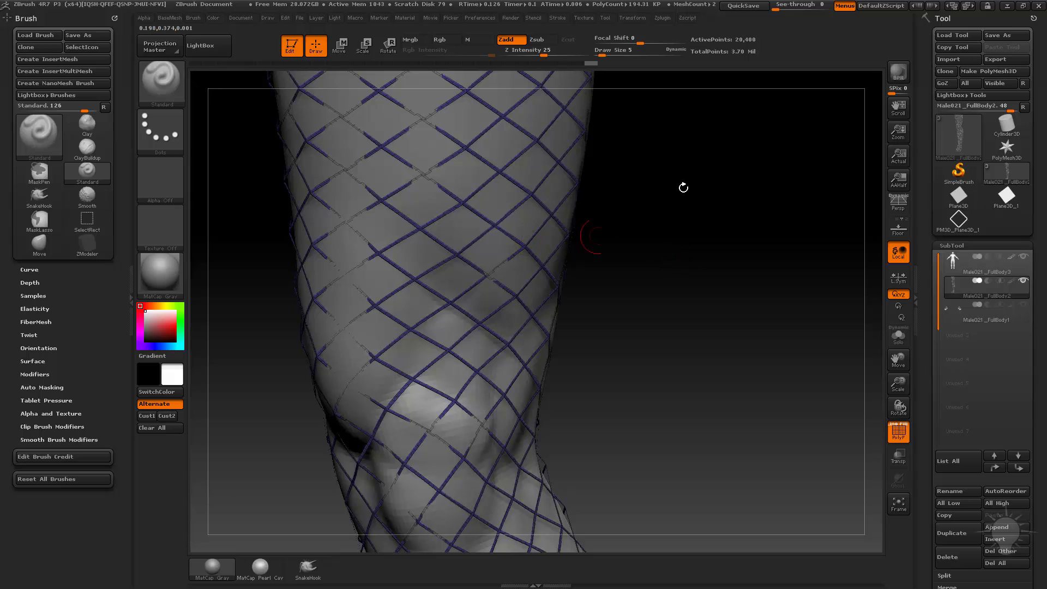
- Set the Extract smoothing to 0, turn off TBorder and preview an extraction of the leg lattice at 0.008 thickness
left_click_drag(924, 251, 918, 171)
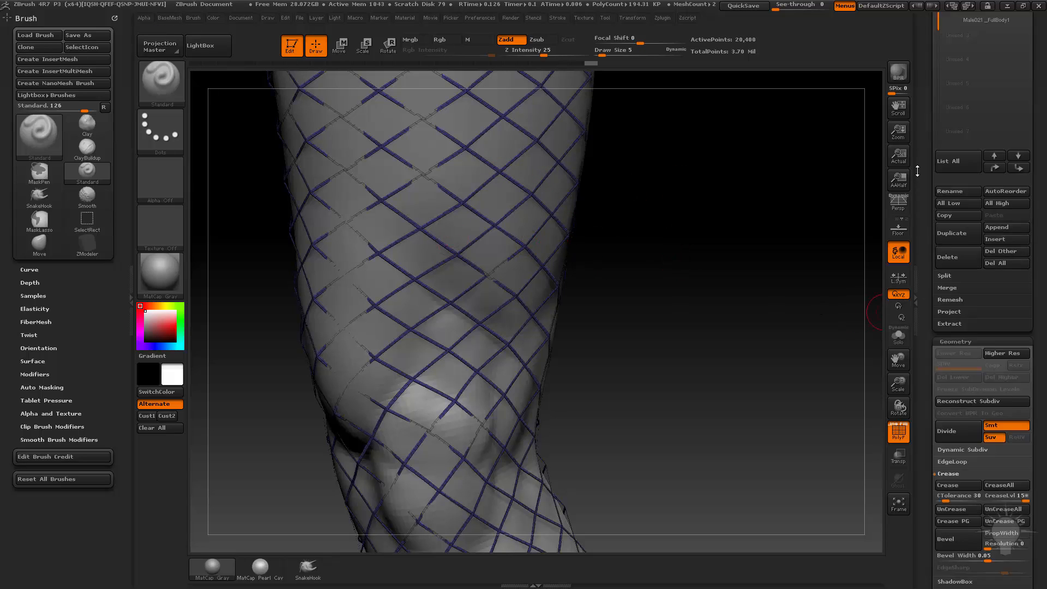
left_click(945, 186, "shift")
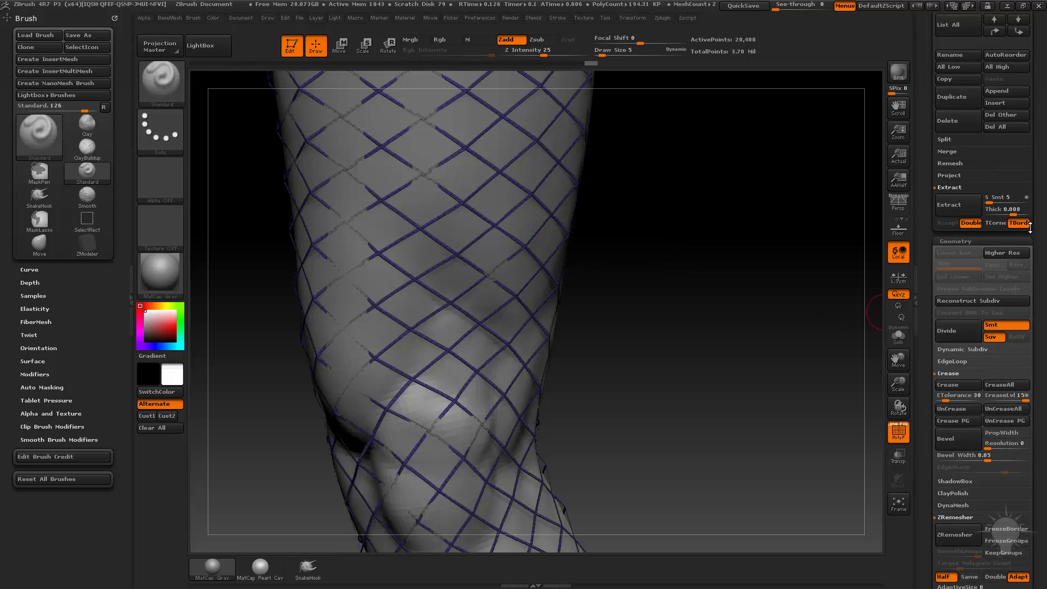
left_click(986, 202)
type("0")
key("Return")
left_click(1008, 212)
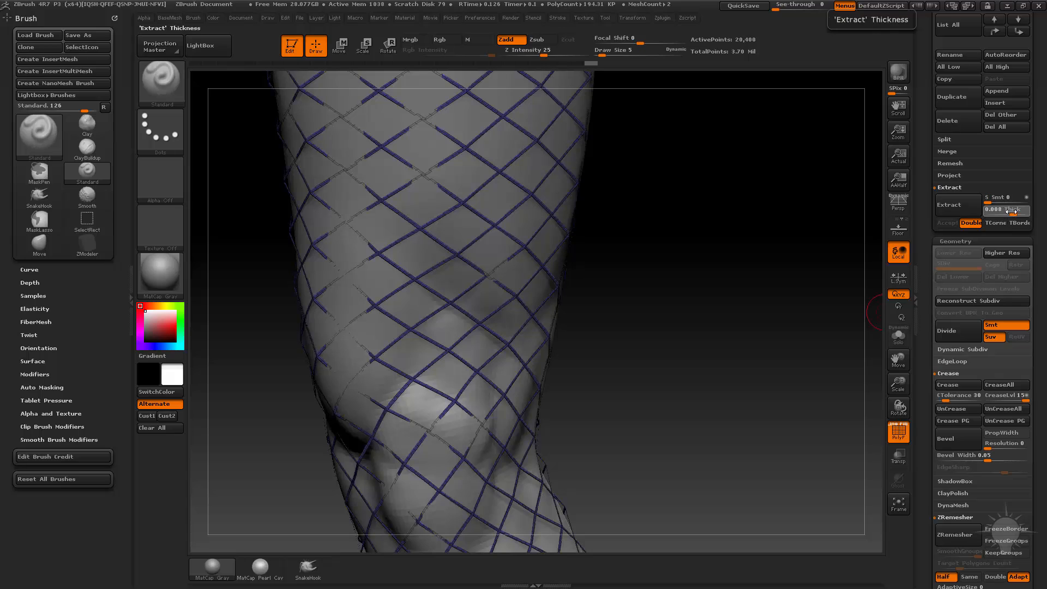
left_click(959, 207)
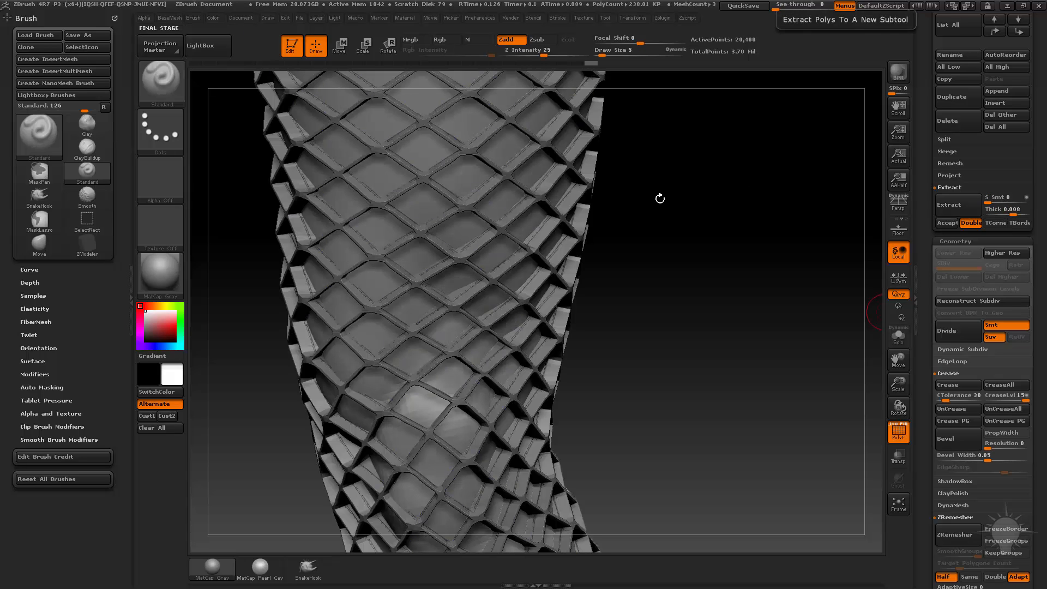
- Set the Extract thickness to 0.0005, extract the leg lattice again and accept it as a new subtool
left_click(1008, 214)
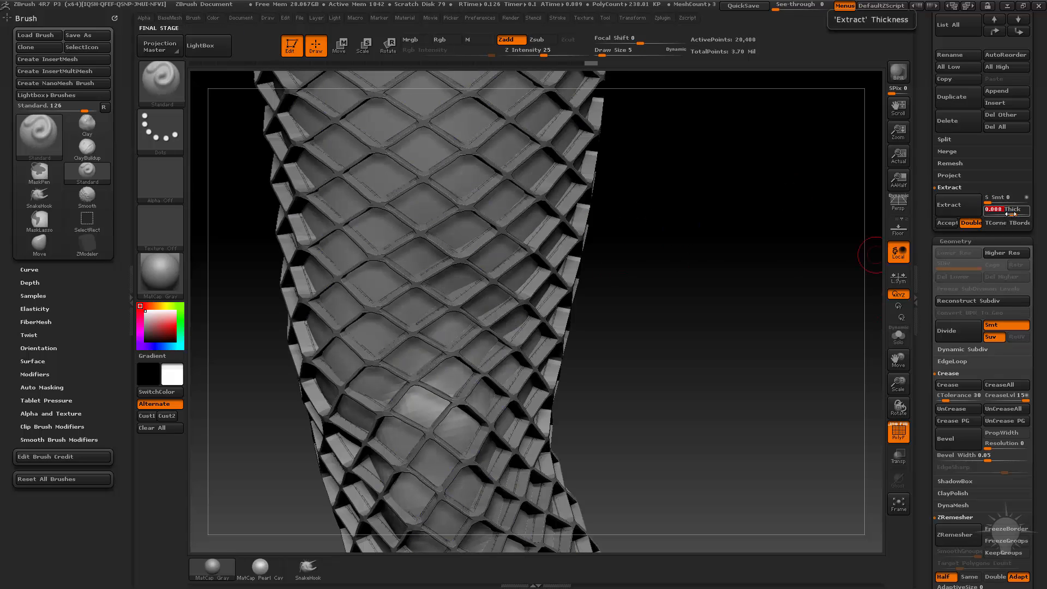
type(".000")
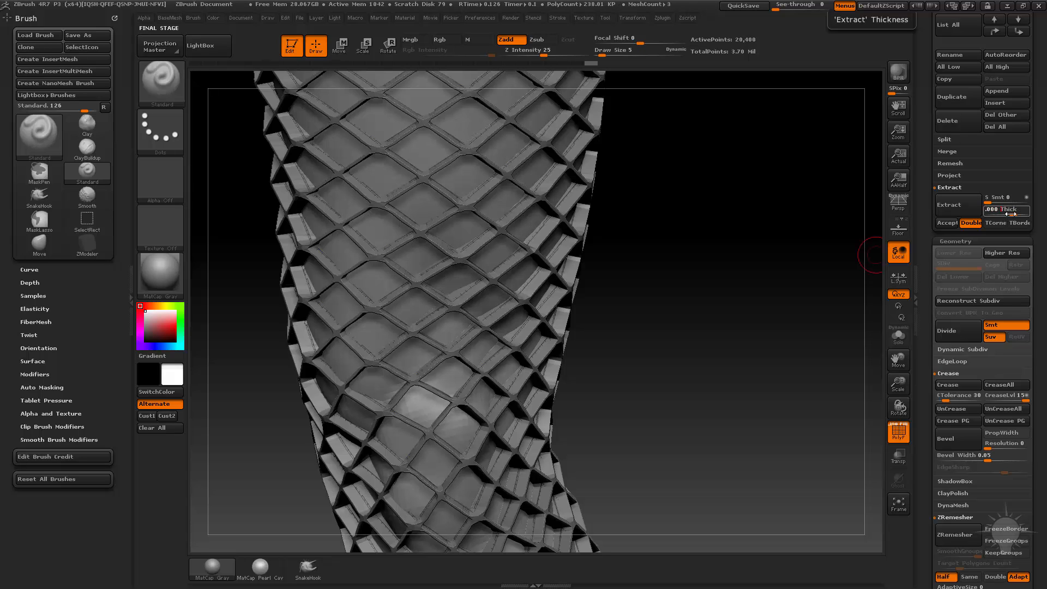
type("5")
key("Return")
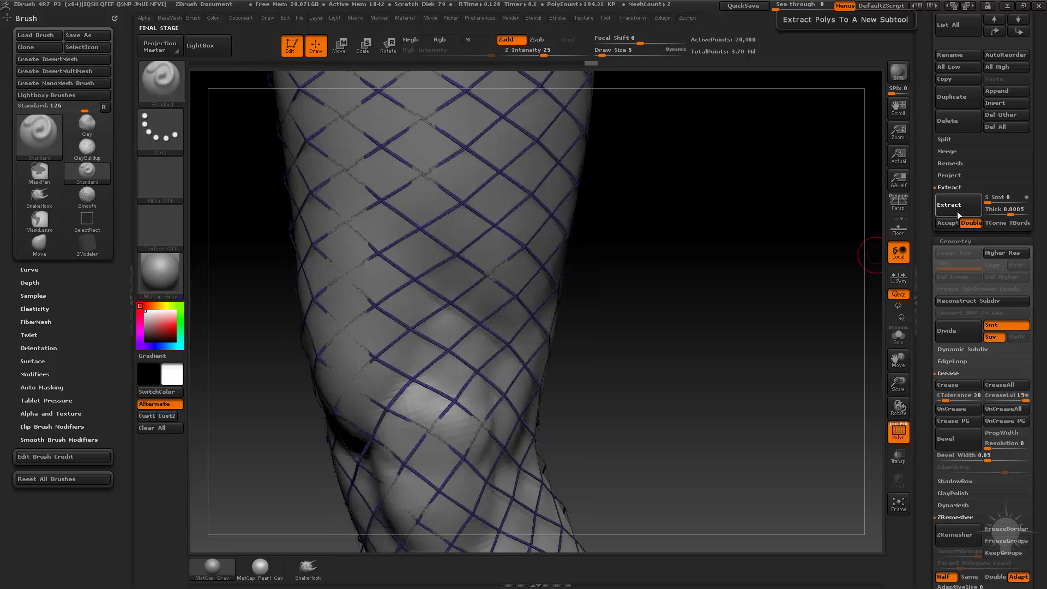
left_click(944, 214)
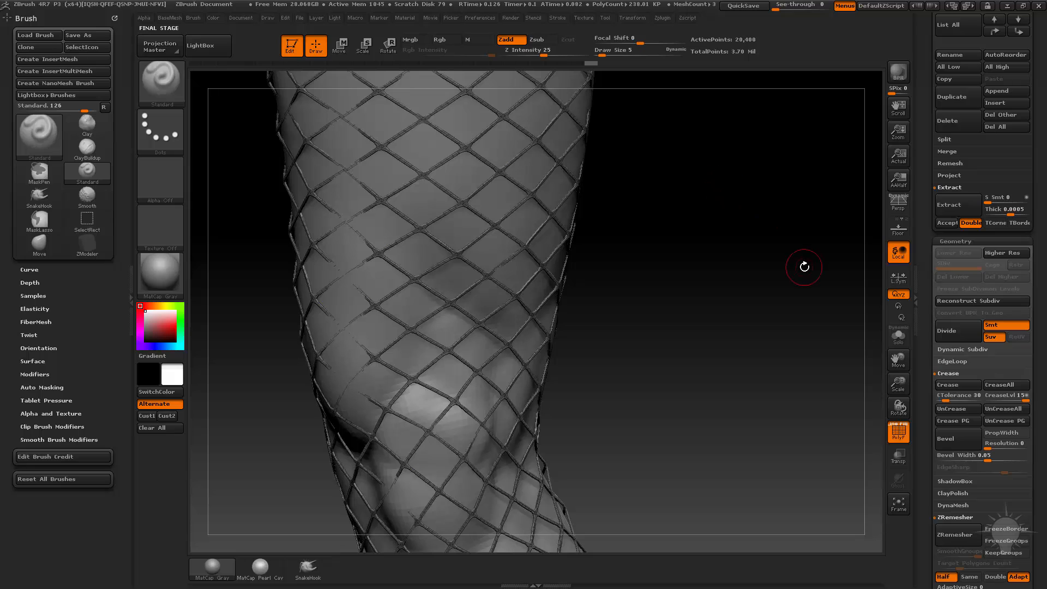
left_click(941, 223)
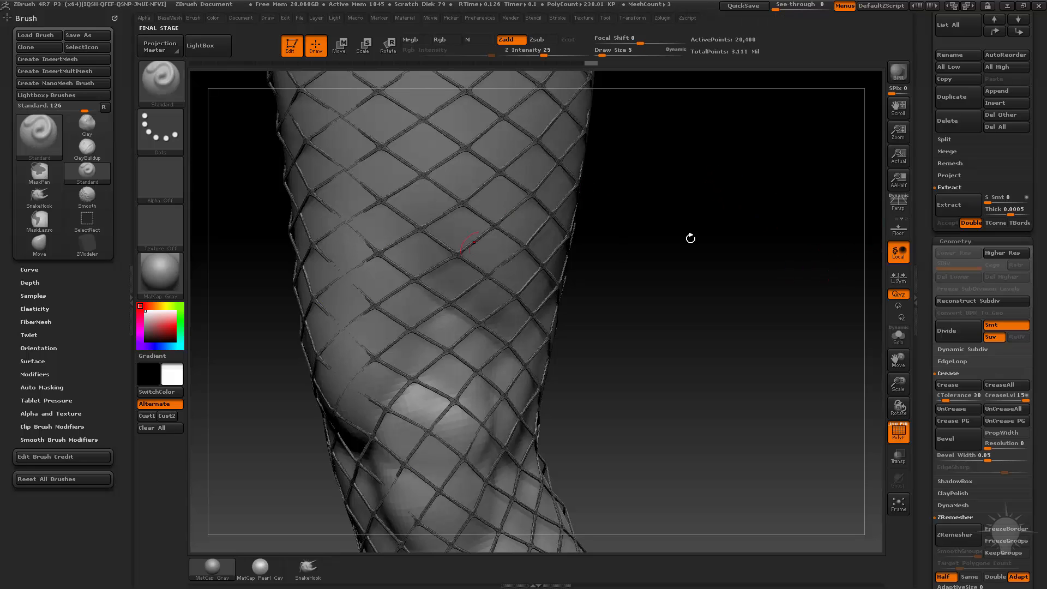
- Select the extracted lattice subtool, hide the original leg lattice and check the thickened strands up close
left_click_drag(916, 154, 919, 261)
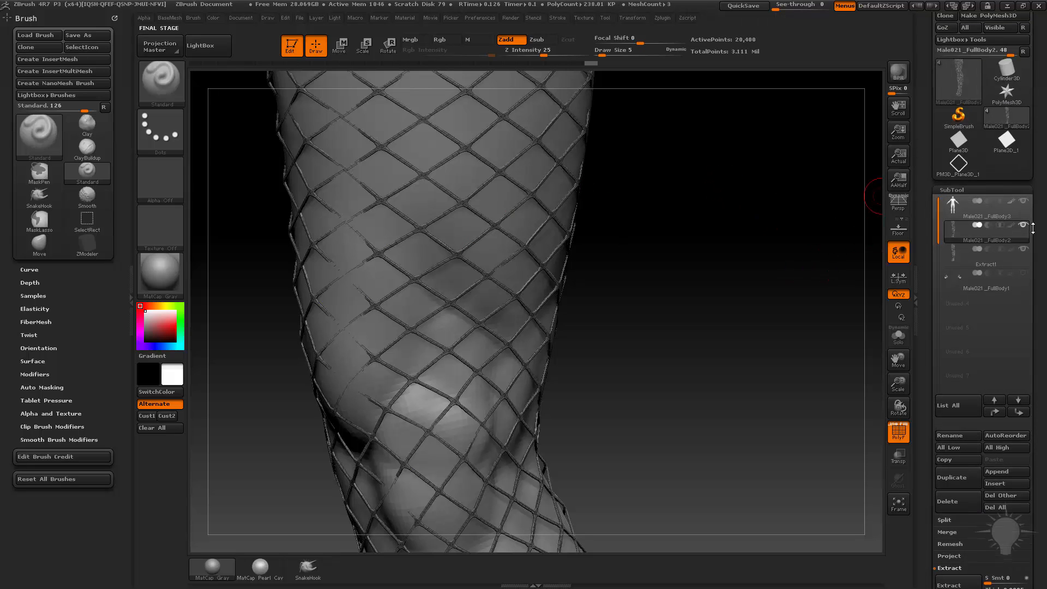
left_click(988, 266)
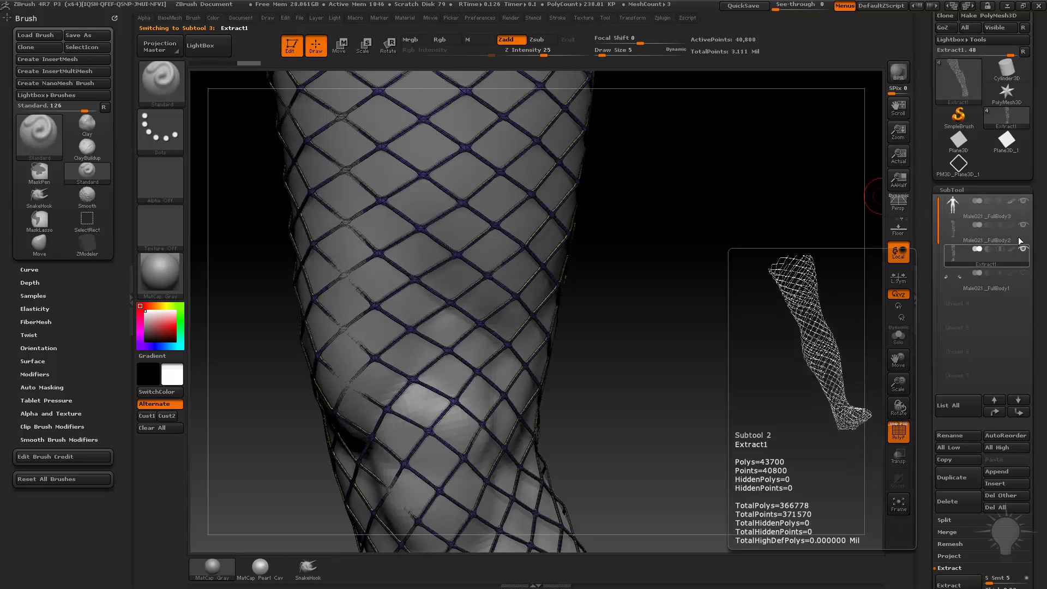
left_click_drag(701, 233, 741, 387)
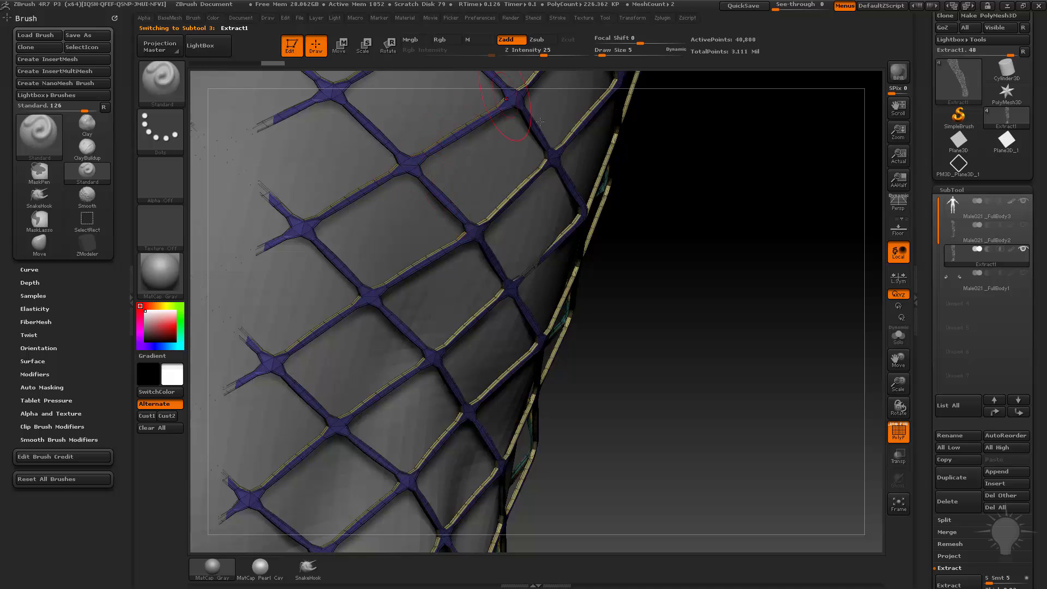
left_click_drag(735, 231, 764, 349, "alt")
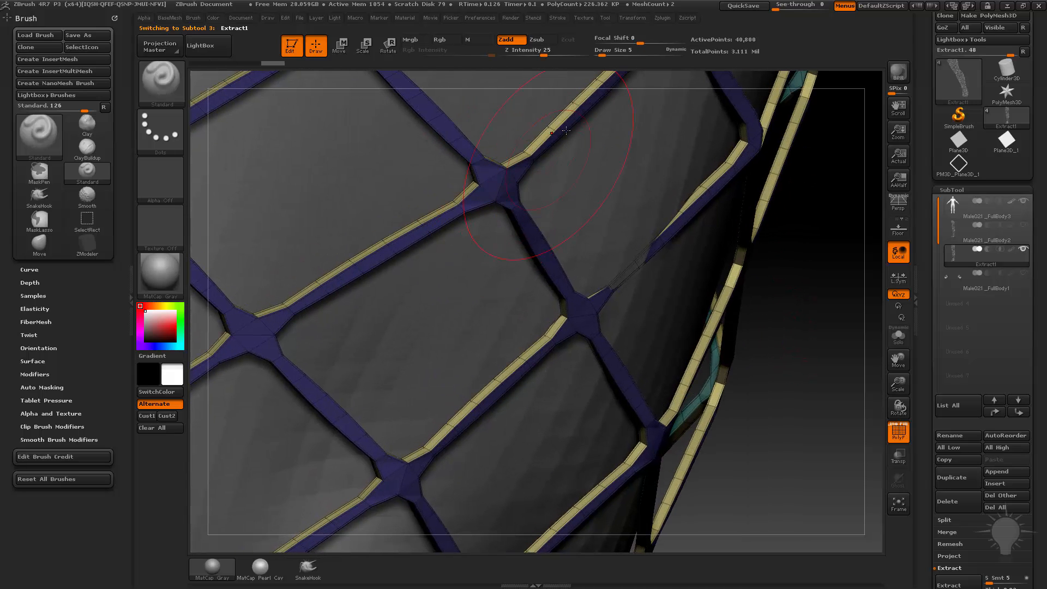
- Remove all creases from the extracted leg lattice with UnCreaseAll
key("b")
left_click_drag(931, 367, 933, 237)
key("b")
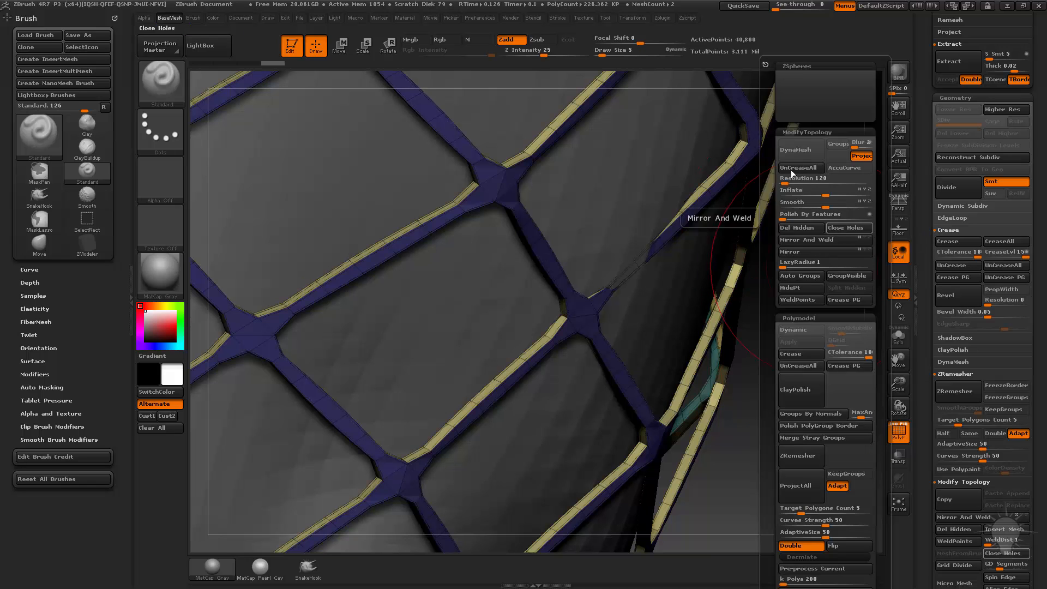
key("b")
left_click(809, 171)
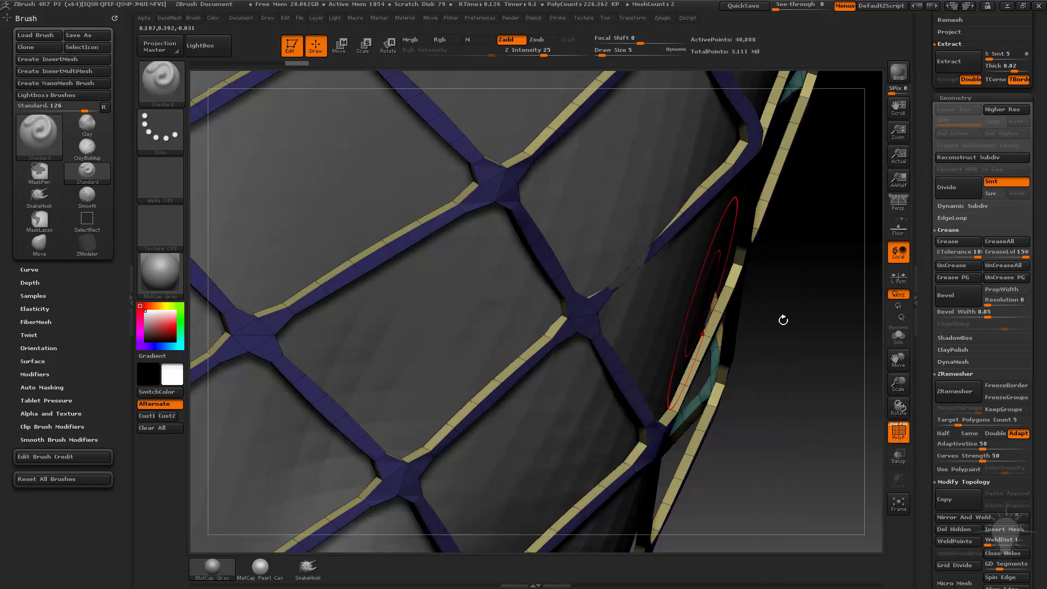
- Turn off the PolyFrame display and subdivide the extracted leg lattice once to round its strands
key("s")
left_click(784, 314)
left_click_drag(776, 300, 779, 265, "alt")
left_click(894, 432)
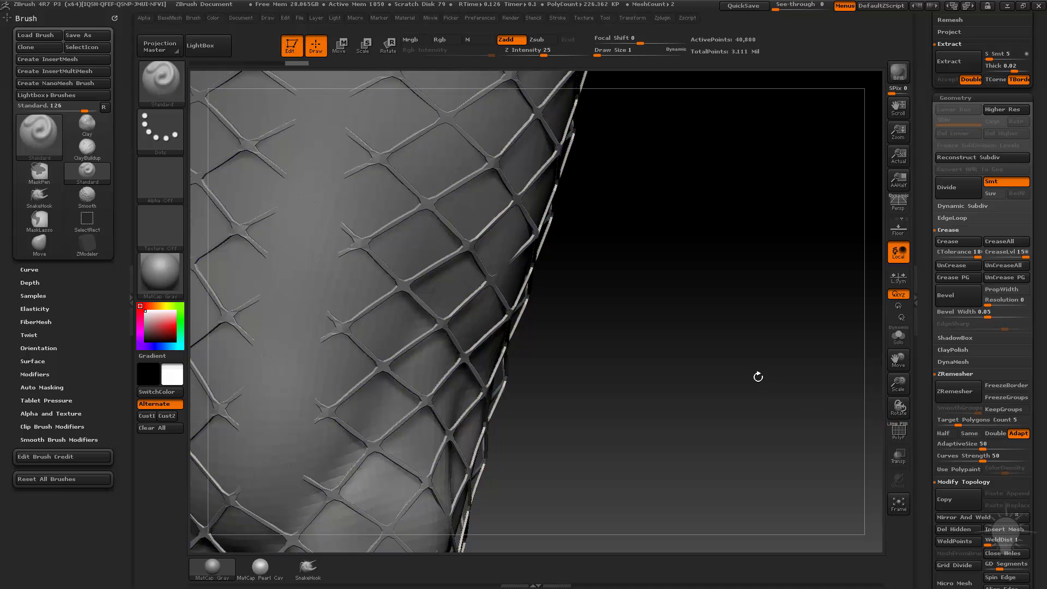
key("ctrl")
key("ctrl+d")
mouse_move(755, 374)
left_mouse_down()
mouse_move(696, 339)
mouse_move(720, 303)
mouse_move(699, 301)
left_mouse_up()
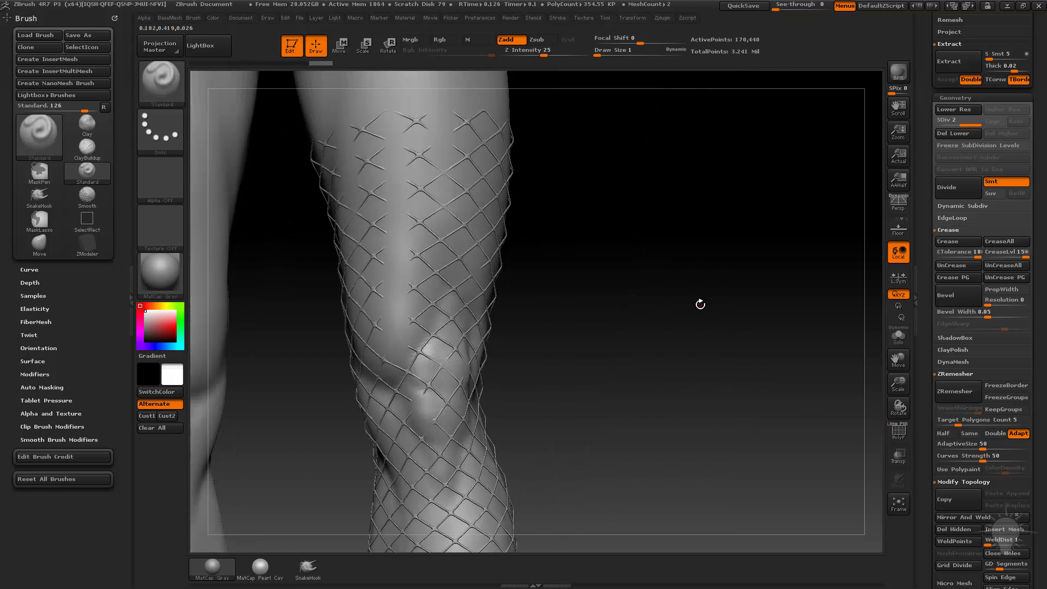
- Inflate the subdivided leg lattice by 1, and add a second, fractional Inflate to thicken the strands
key("2")
left_click(705, 195)
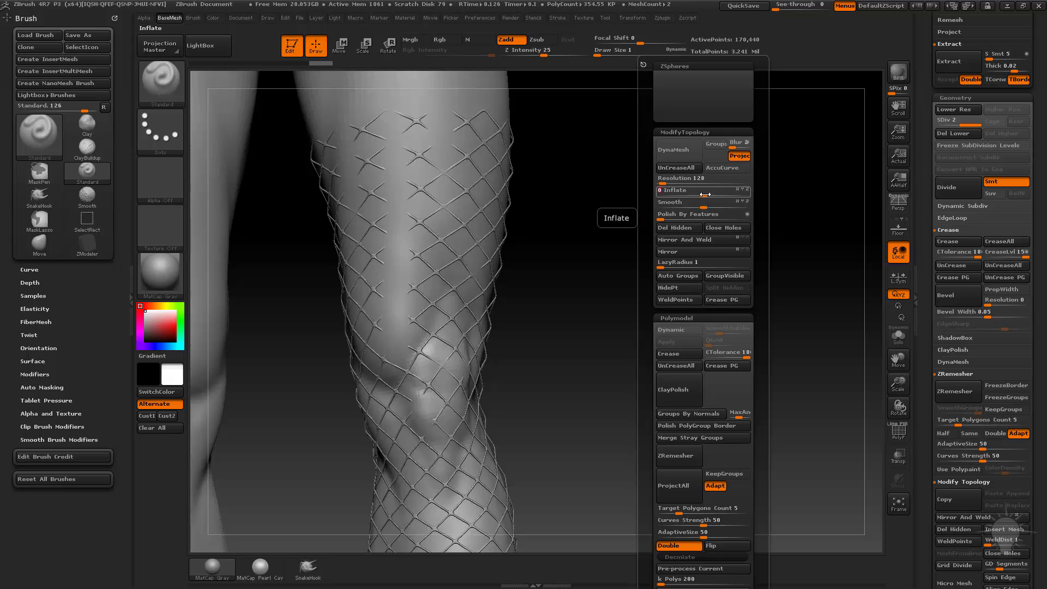
type("1")
key("Return")
left_click_drag(515, 245, 623, 249, "alt")
left_click_drag(669, 349, 673, 339)
key("ctrl+b")
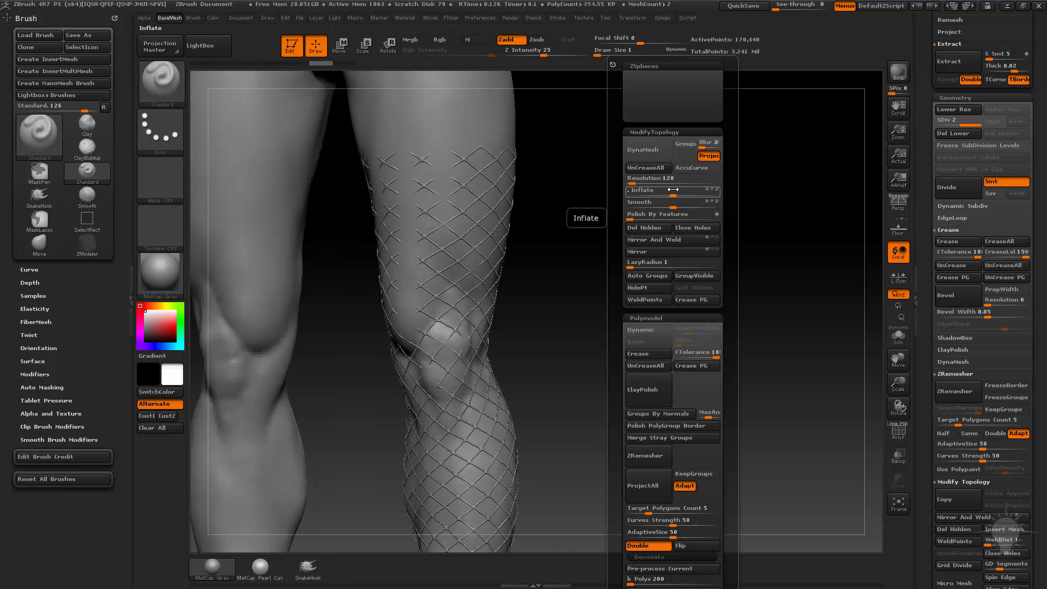
key("Return")
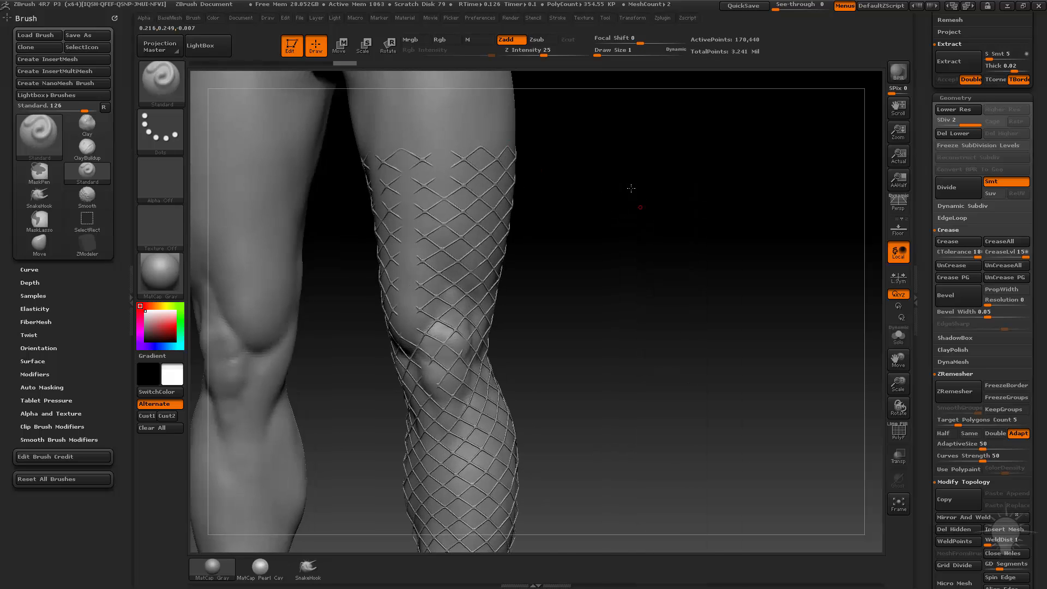
- Nudge the stocking's strands on the thigh above the knee with the Move brush at draw size 82
left_click_drag(629, 184, 604, 176)
left_click_drag(711, 223, 735, 223)
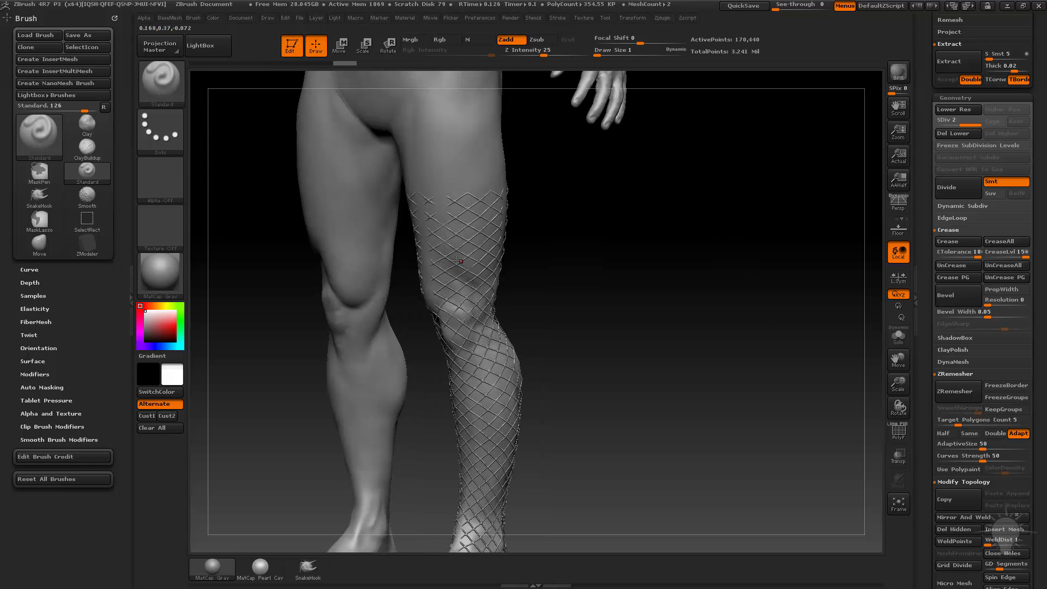
key("s")
key("b")
key("m")
key("v")
left_click_drag(433, 271, 427, 269)
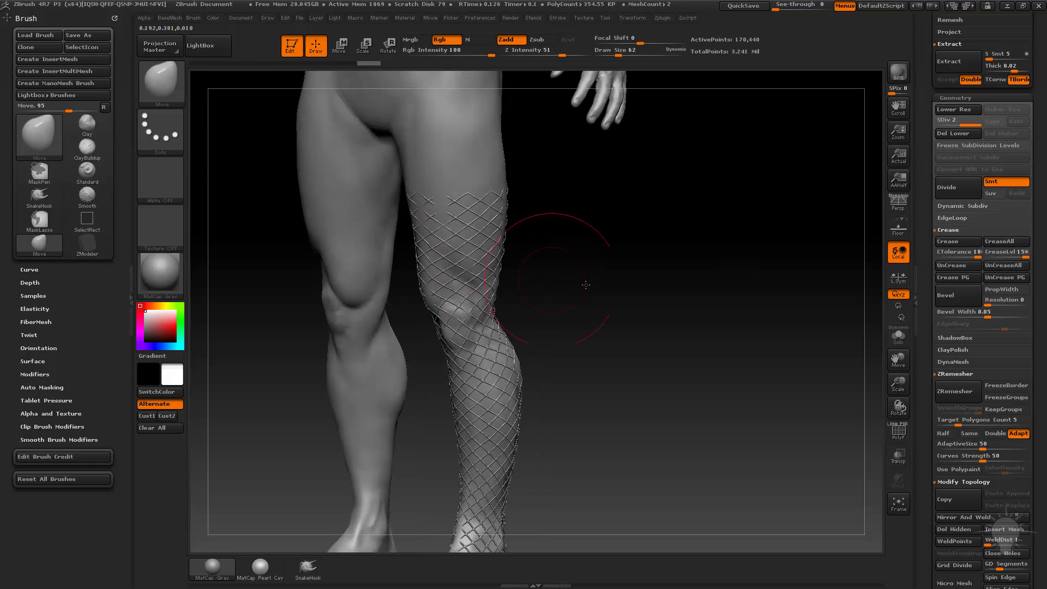
- Return to the Standard brush at draw size 11 and view the stocking on the full figure from the front
left_click_drag(585, 284, 617, 275)
left_click_drag(610, 241, 638, 376, "alt")
key("b")
key("s")
key("t")
key("s")
left_click_drag(611, 328, 598, 328)
mouse_move(595, 321)
left_mouse_down()
mouse_move(594, 310)
mouse_move(607, 350)
left_mouse_up()
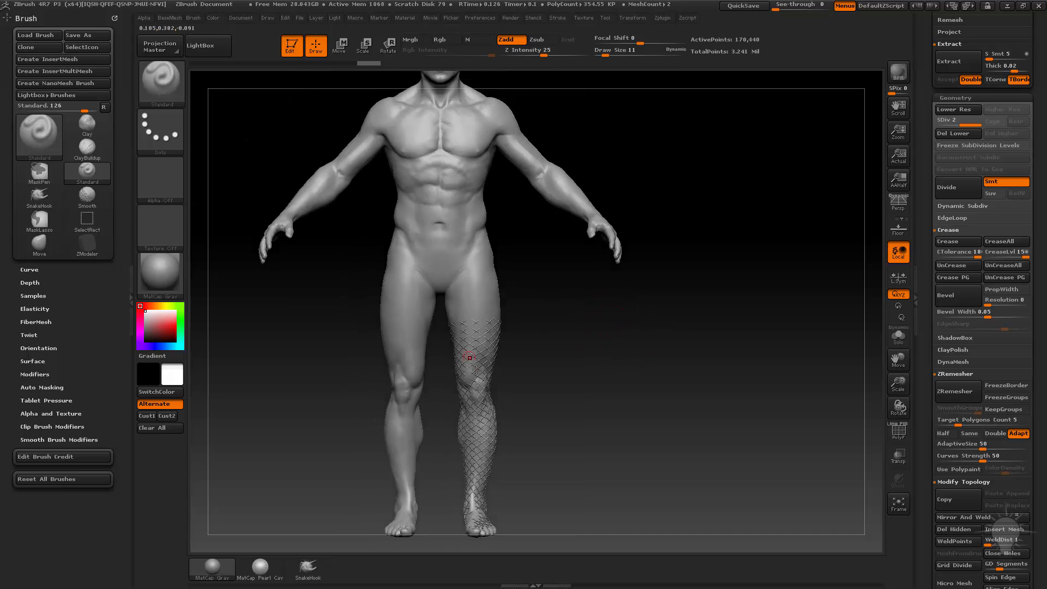
- Delete the stocking's lower subdivision level and use Mirror And Weld to copy it onto the other leg
left_click(949, 134)
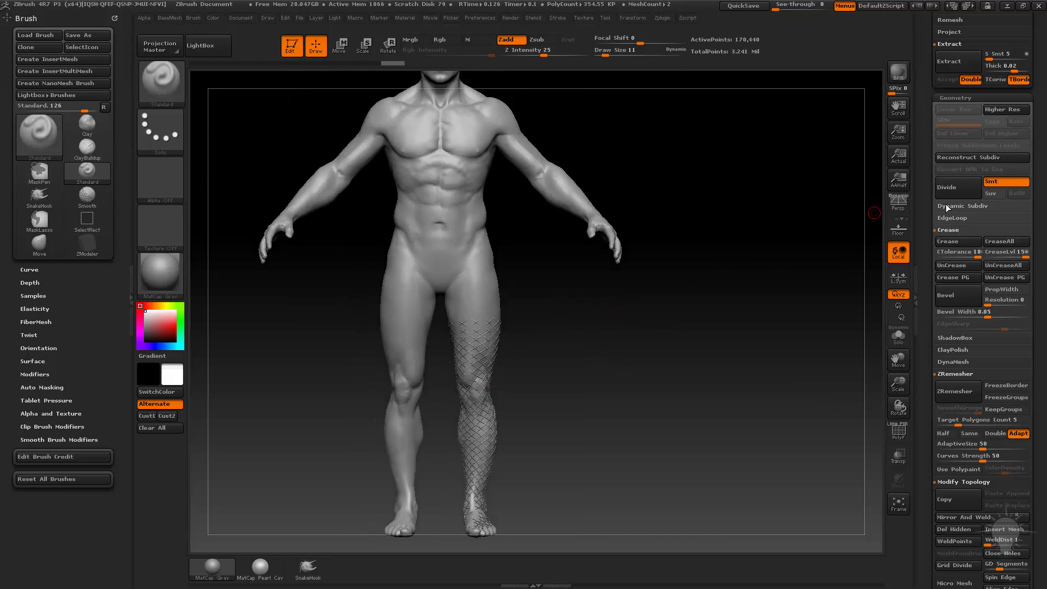
key("3")
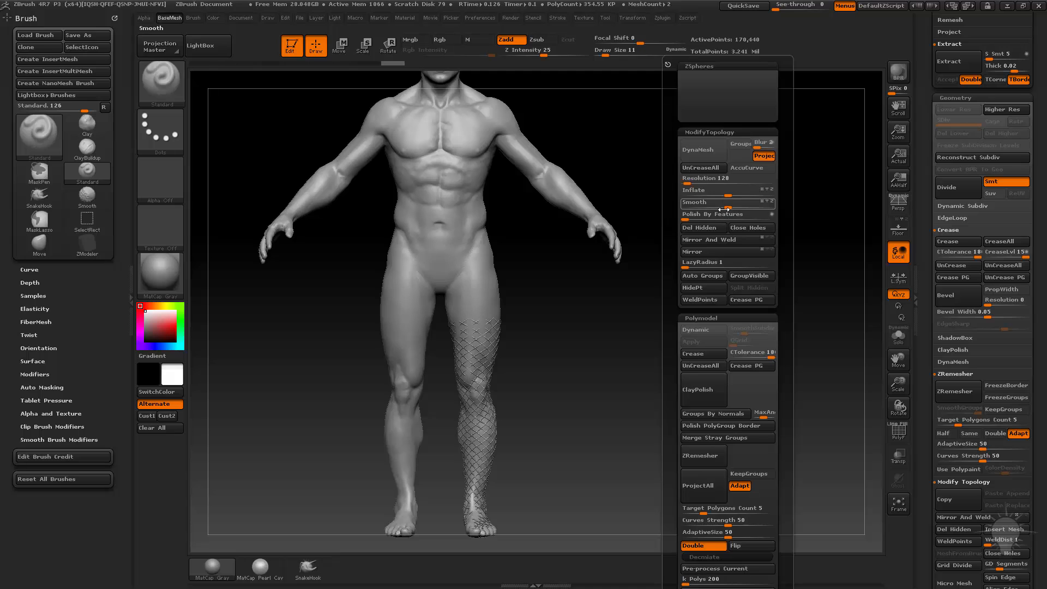
left_click(706, 250)
left_click(704, 239)
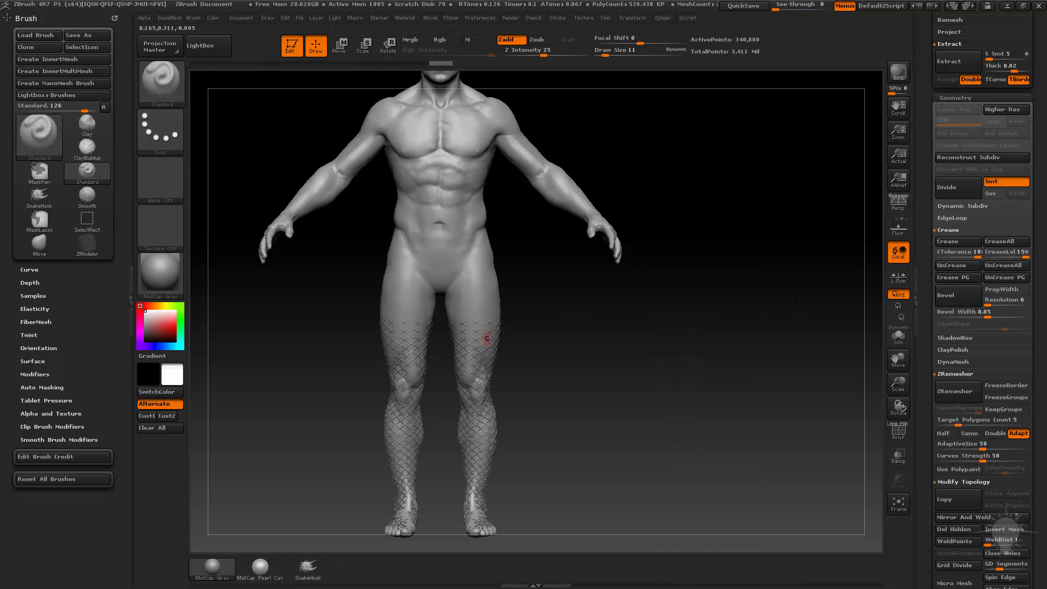
- Check both stockings and make the upper-arm lattice sleeves subtool visible alongside them
left_click_drag(577, 373, 617, 282)
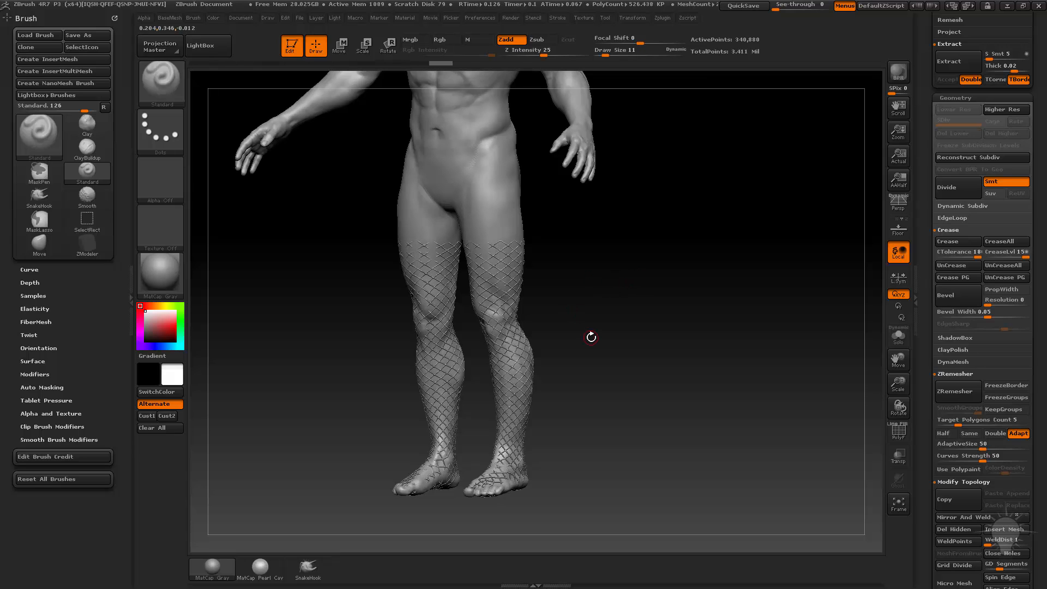
left_click_drag(638, 283, 767, 279)
left_click(925, 267)
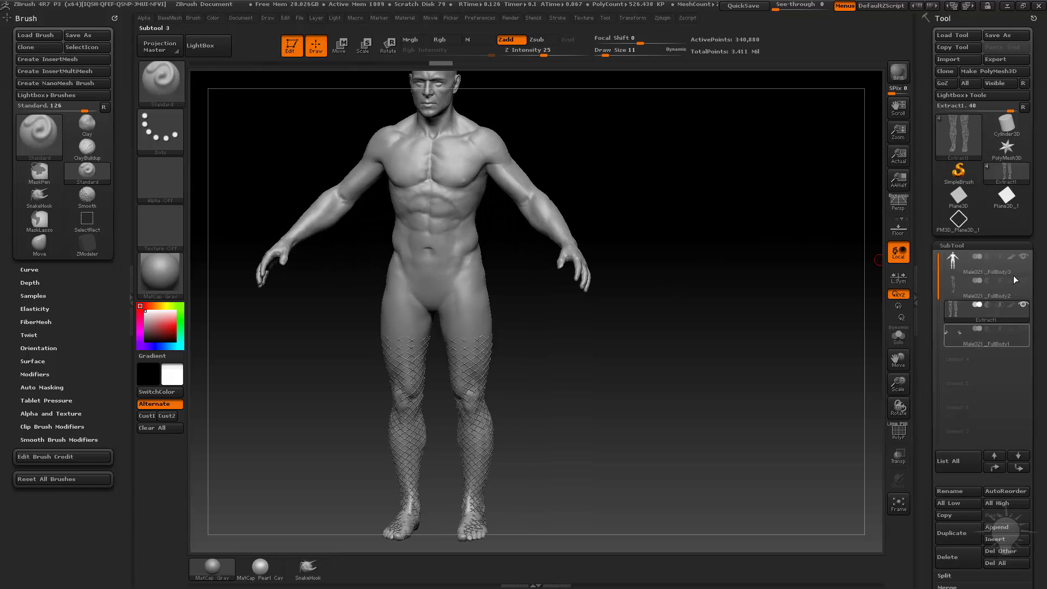
left_click_drag(694, 297, 764, 302)
left_click(980, 329)
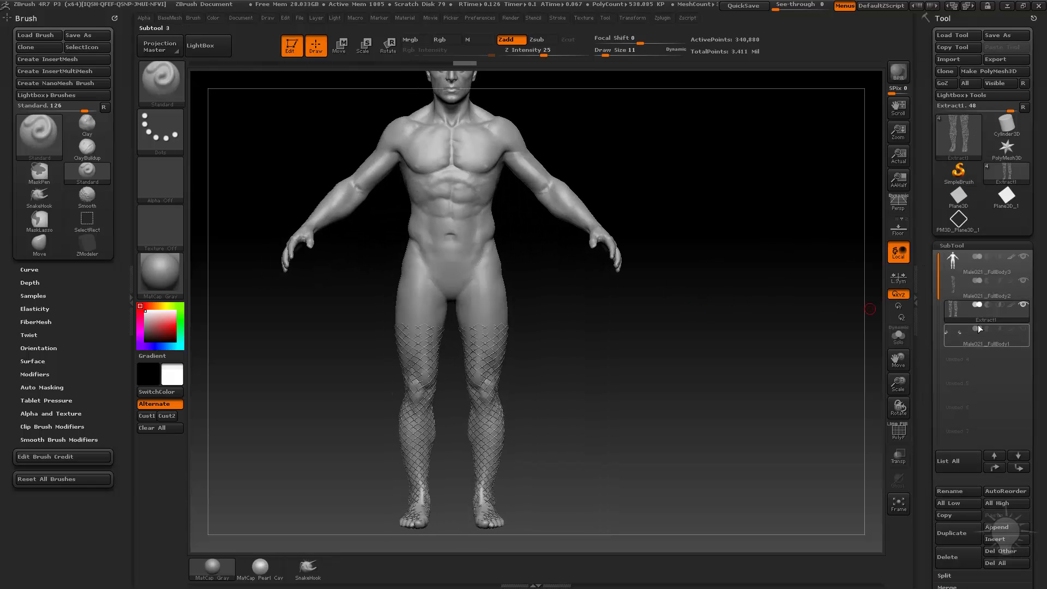
left_click(1024, 329)
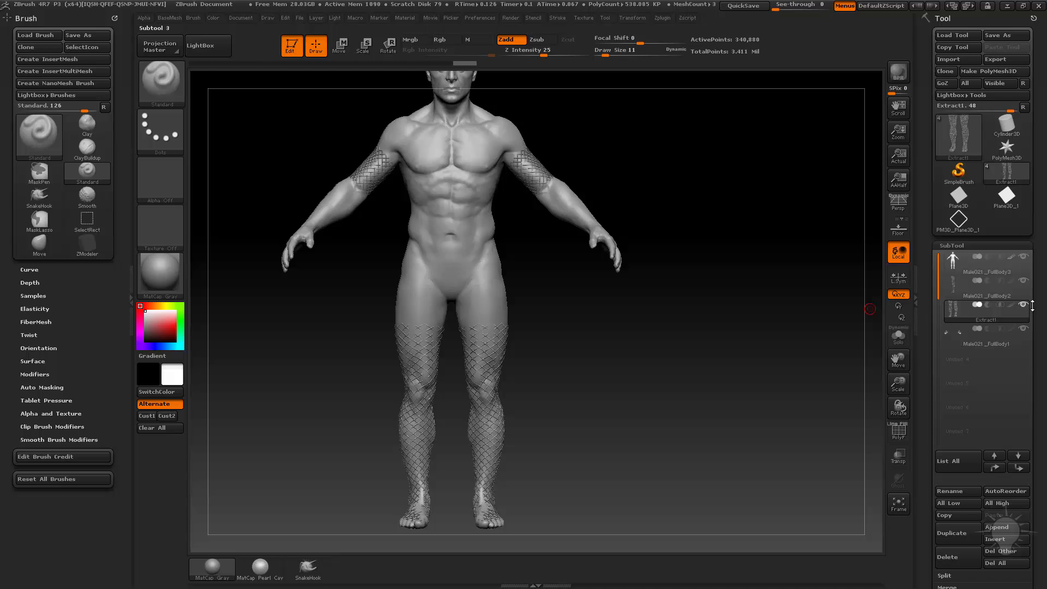
- Examine the finished lattice sleeves and stockings on the body from several angles
left_click_drag(729, 308, 645, 327, "alt")
left_click_drag(743, 289, 797, 471, "alt")
mouse_move(726, 344)
left_mouse_down()
mouse_move(829, 350)
mouse_move(806, 375)
mouse_move(762, 313)
mouse_move(774, 314)
mouse_move(759, 333)
mouse_move(780, 287)
left_mouse_up()
left_click_drag(779, 287, 781, 308, "alt")
left_click_drag(766, 232, 785, 329, "alt")
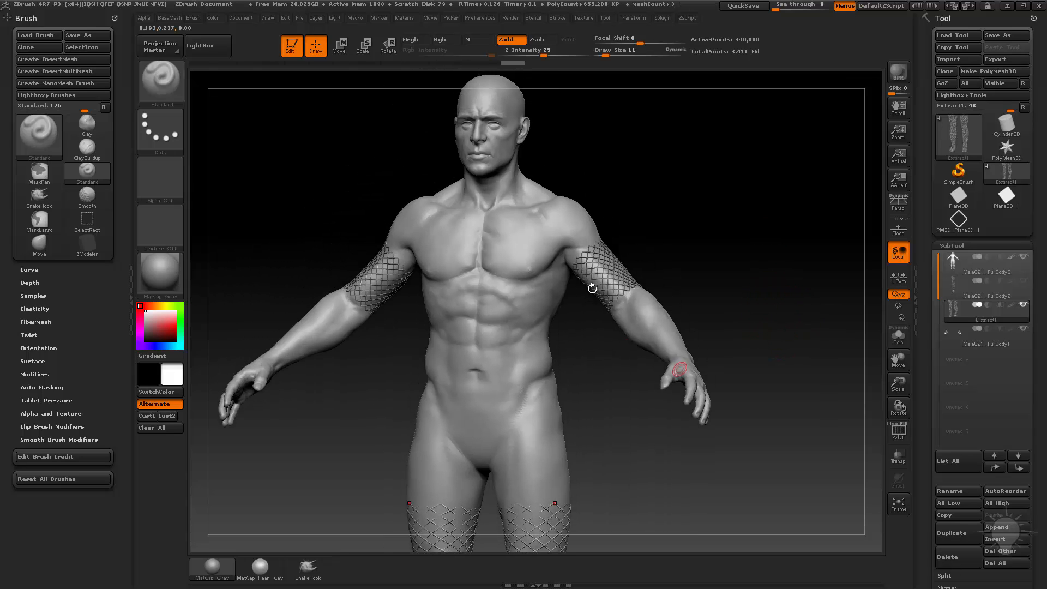
left_click_drag(666, 238, 600, 271)
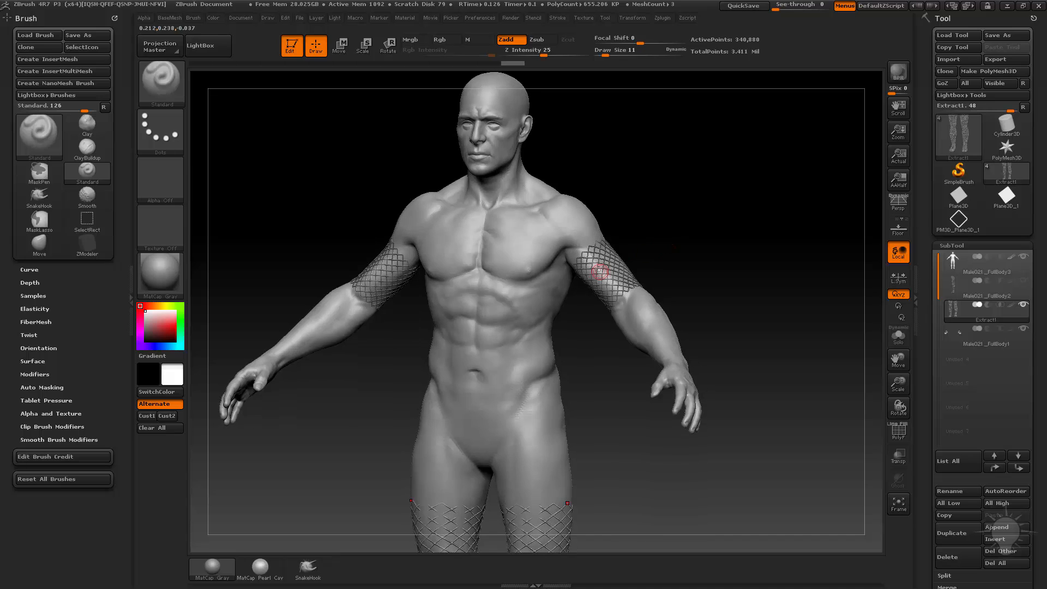
left_click_drag(699, 445, 694, 420, "alt")
left_click_drag(790, 424, 766, 364)
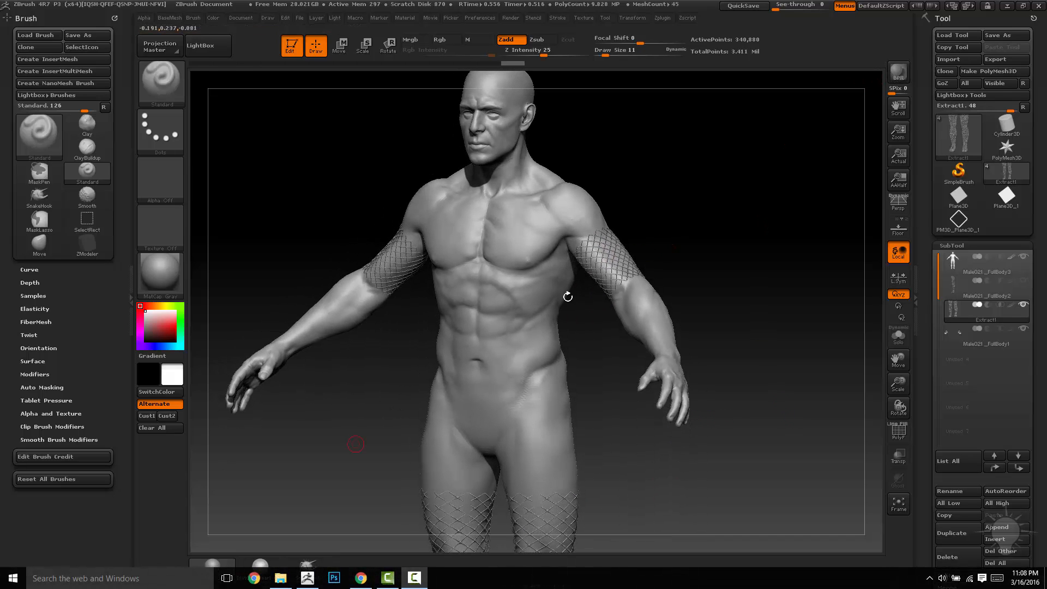
left_click_drag(874, 294, 926, 38)
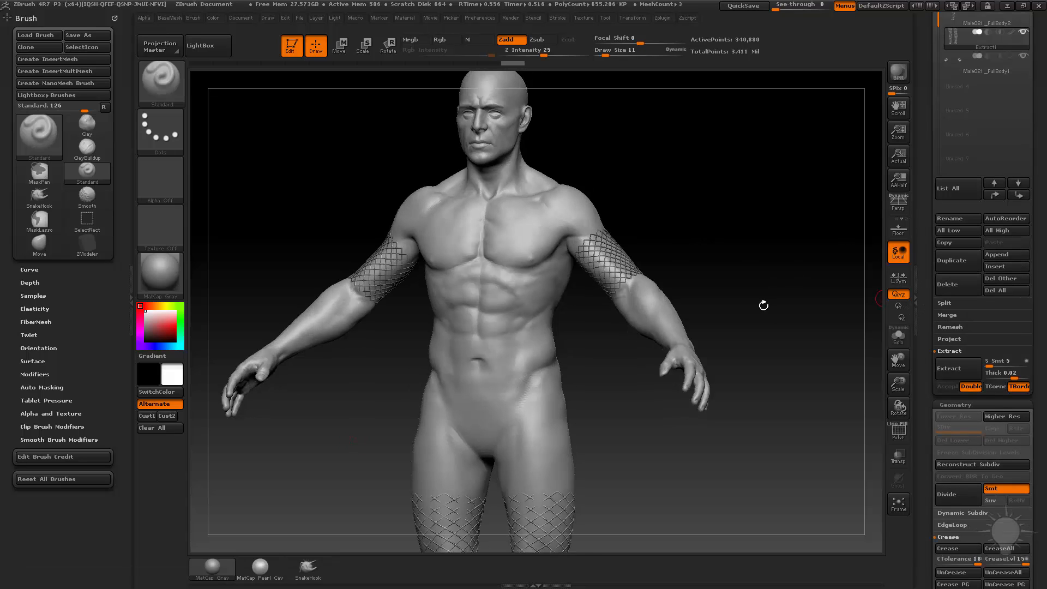
left_click_drag(775, 301, 751, 199, "alt")
left_click(942, 464)
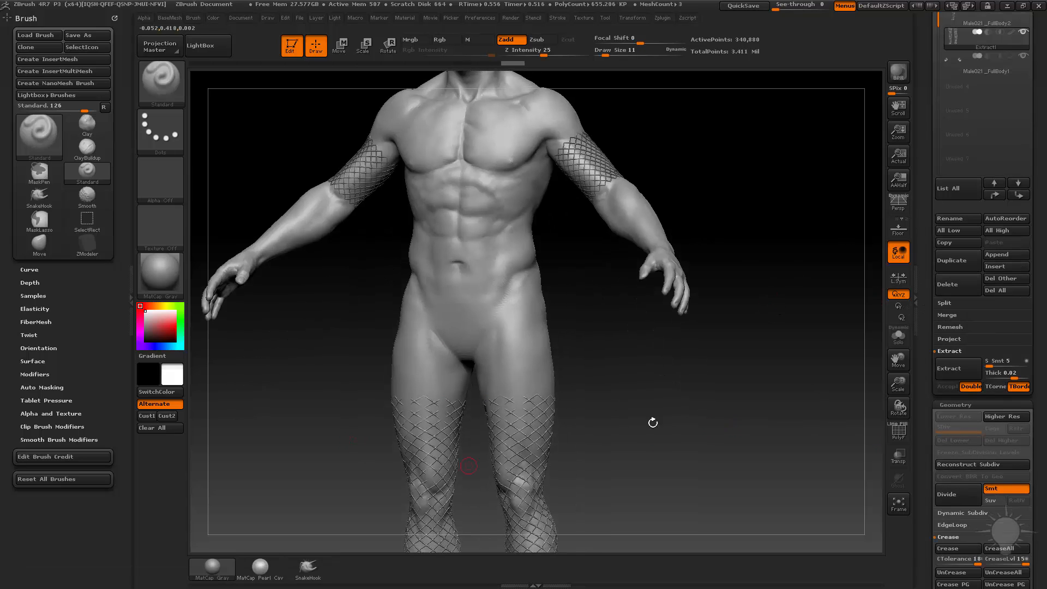
- Reconstruct a lower subdivision level for the leg stockings and set them back to subdivision level 2
left_click_drag(816, 368, 510, 158)
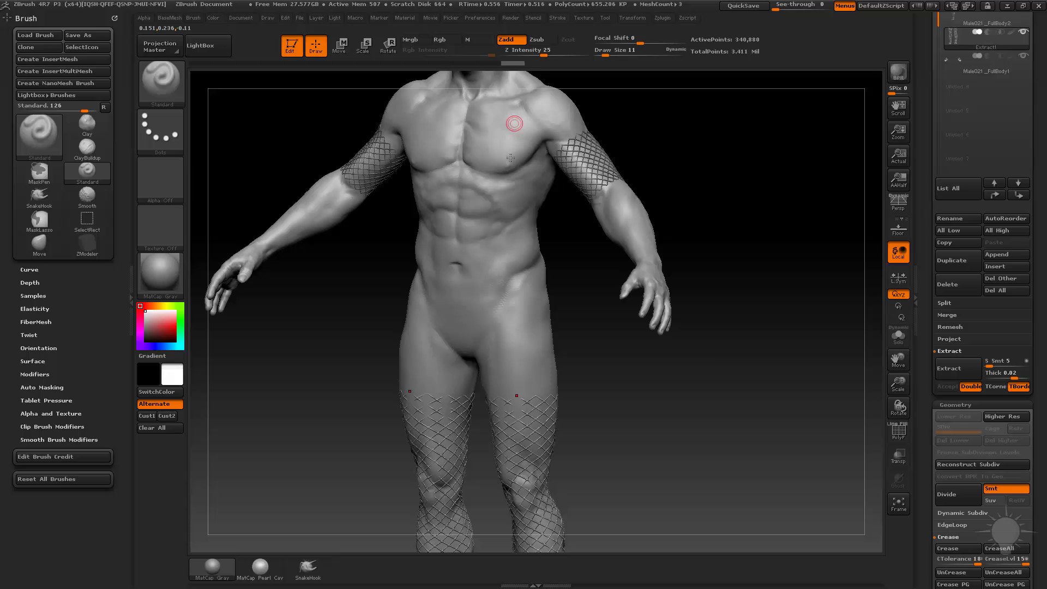
left_click(954, 463)
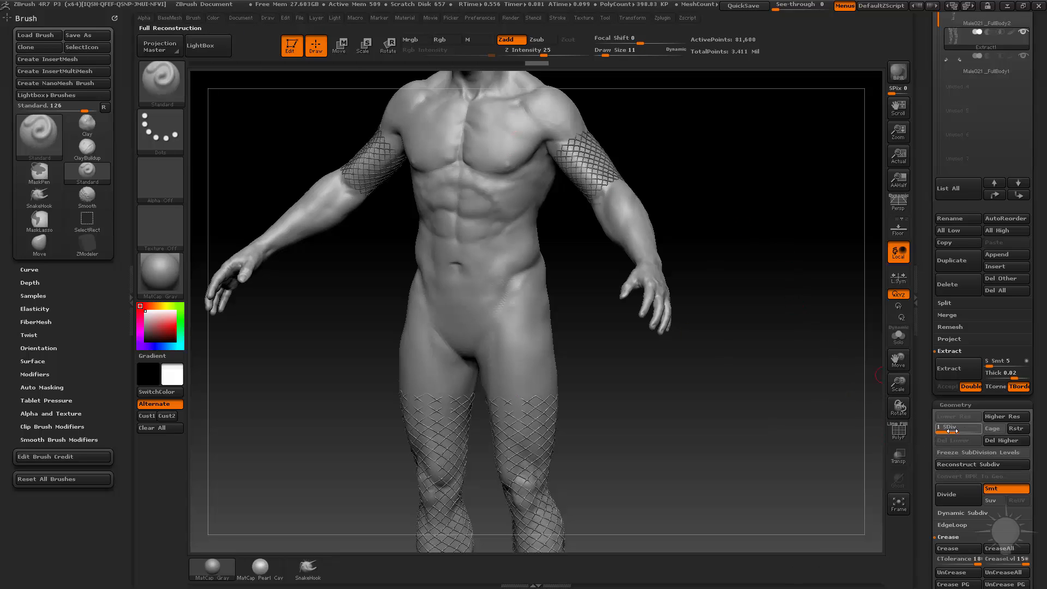
left_click_drag(729, 147, 737, 343, "alt")
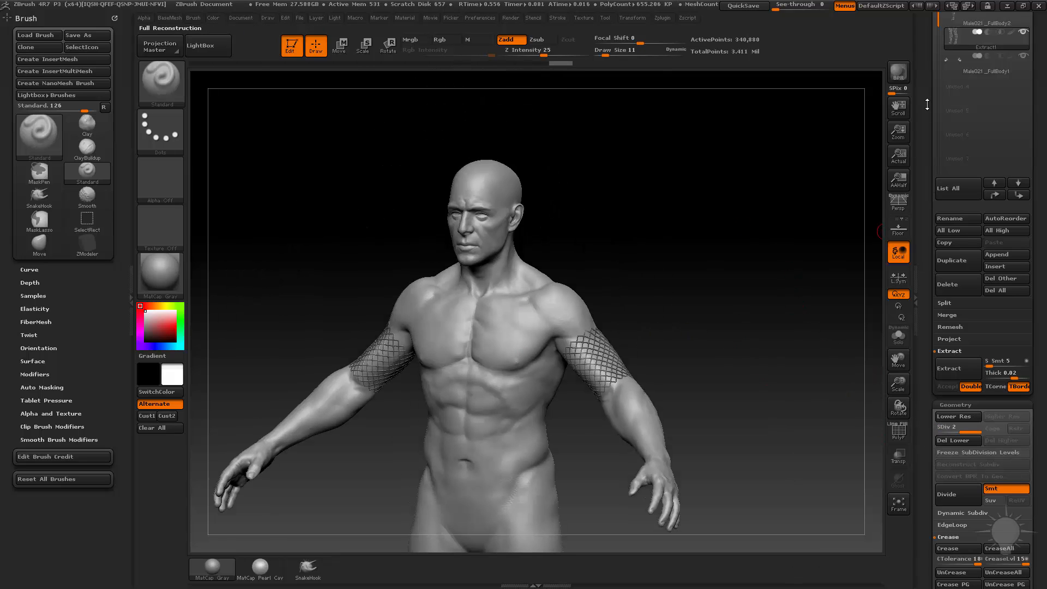
- Reconstruct a lower subdivision level for the upper-arm lattice sleeves subtool and set it to subdivision level 2
left_click_drag(919, 82, 923, 38)
left_click(966, 100)
left_click(964, 395)
left_click_drag(818, 349, 775, 332)
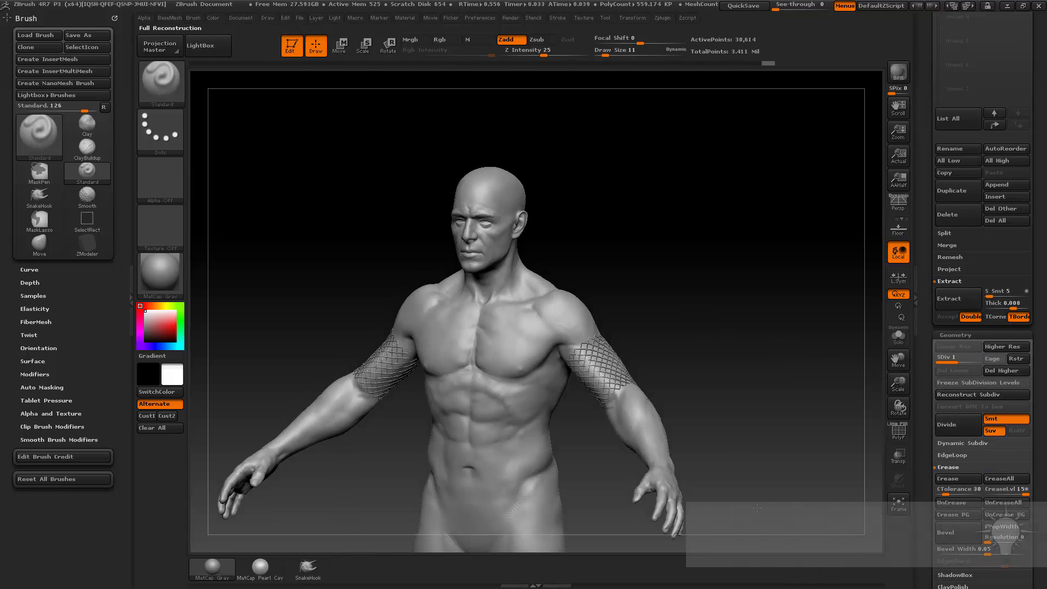
left_click_drag(742, 164, 748, 128, "alt")
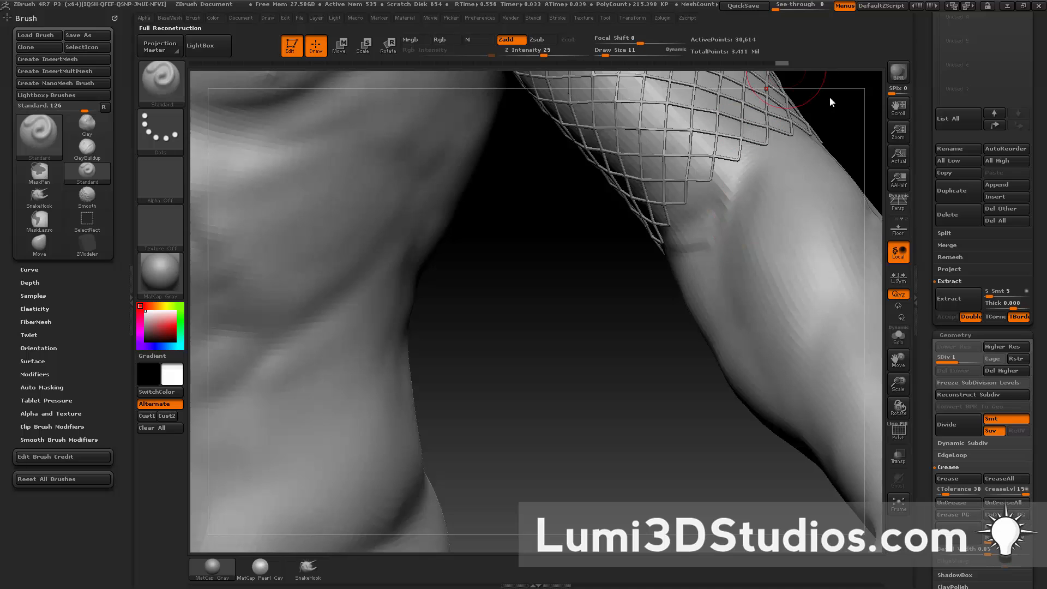
left_click_drag(851, 119, 859, 349)
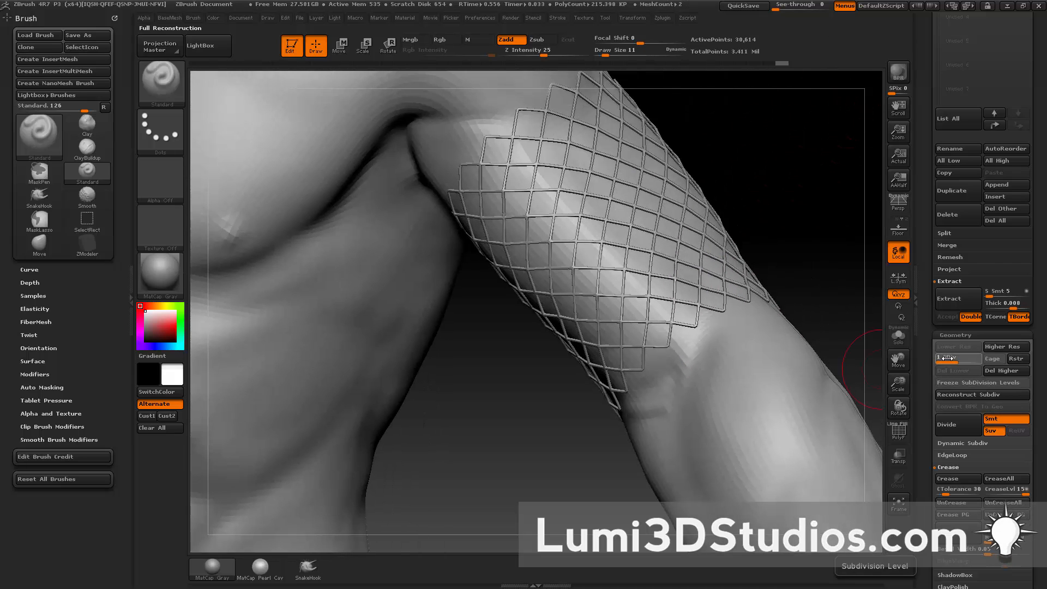
left_click_drag(960, 357, 979, 357)
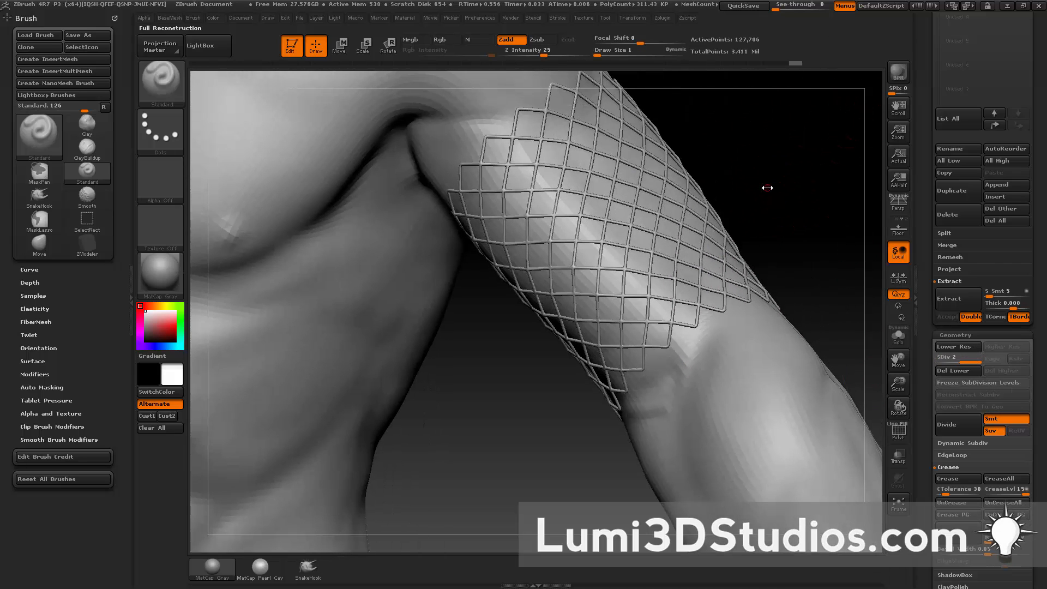